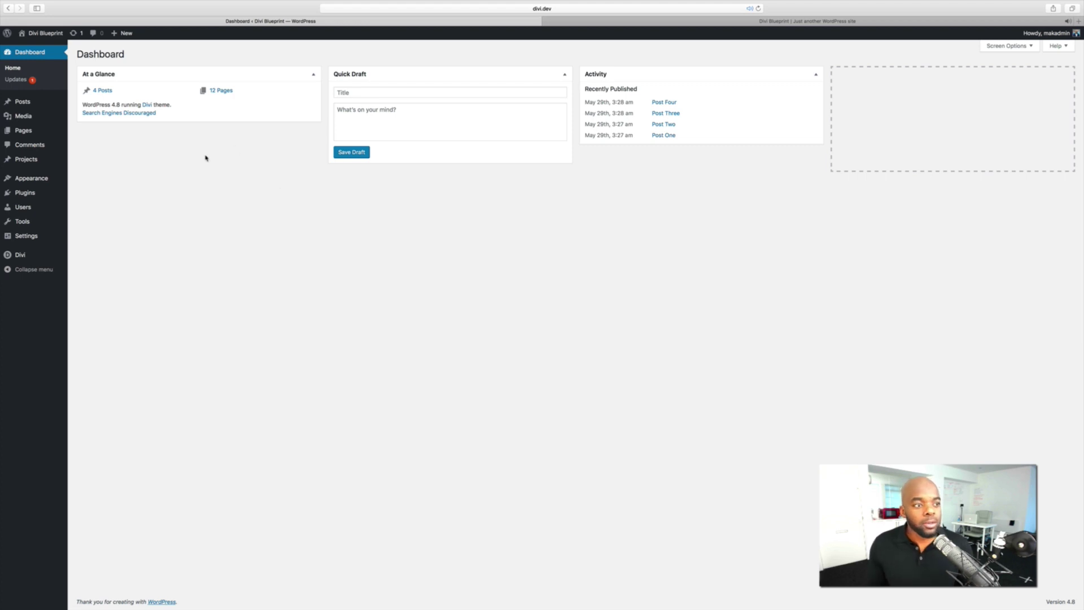
# Open the draft About Us page from the pages list for editing in the Divi Visual Builder
pyautogui.moveTo(27, 132)
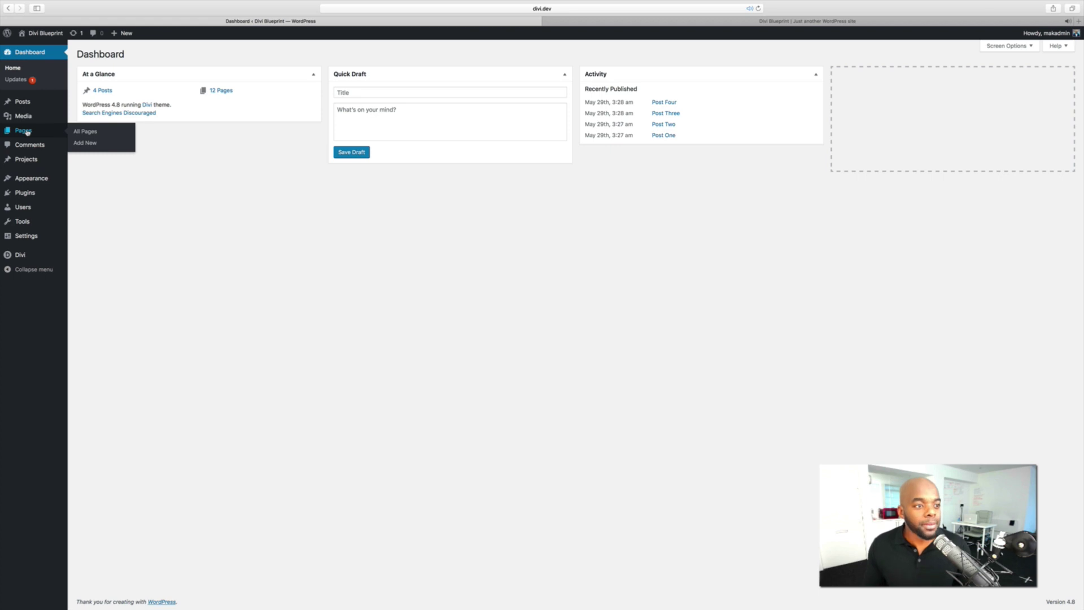
pyautogui.click(92, 132)
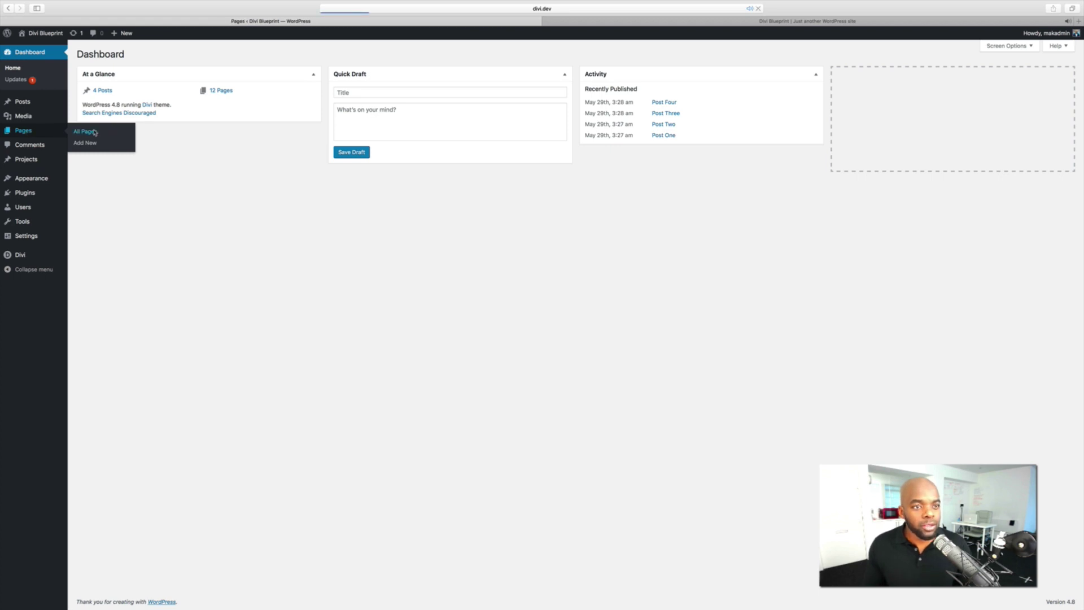
pyautogui.moveTo(107, 149)
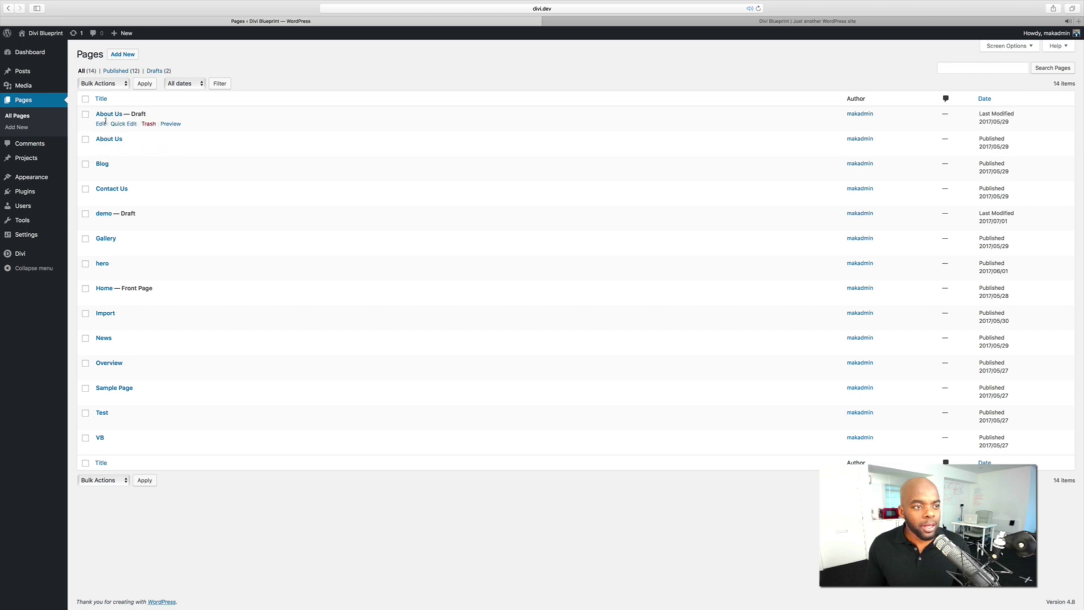
pyautogui.click(101, 124)
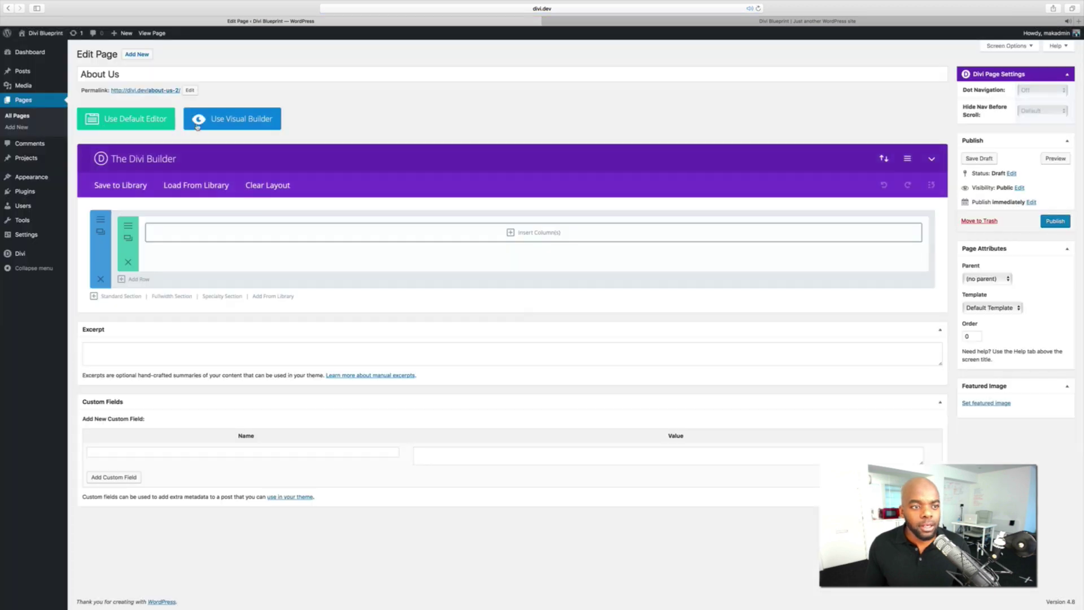
pyautogui.click(198, 125)
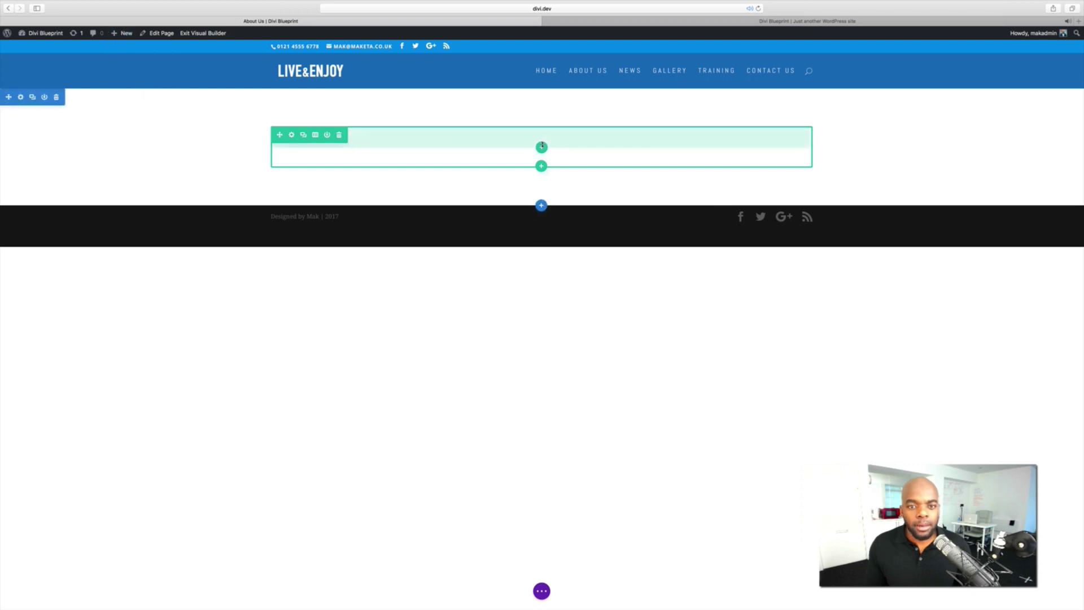
# Insert a single-column row and add a Button module with the text "button" to it
pyautogui.click(541, 147)
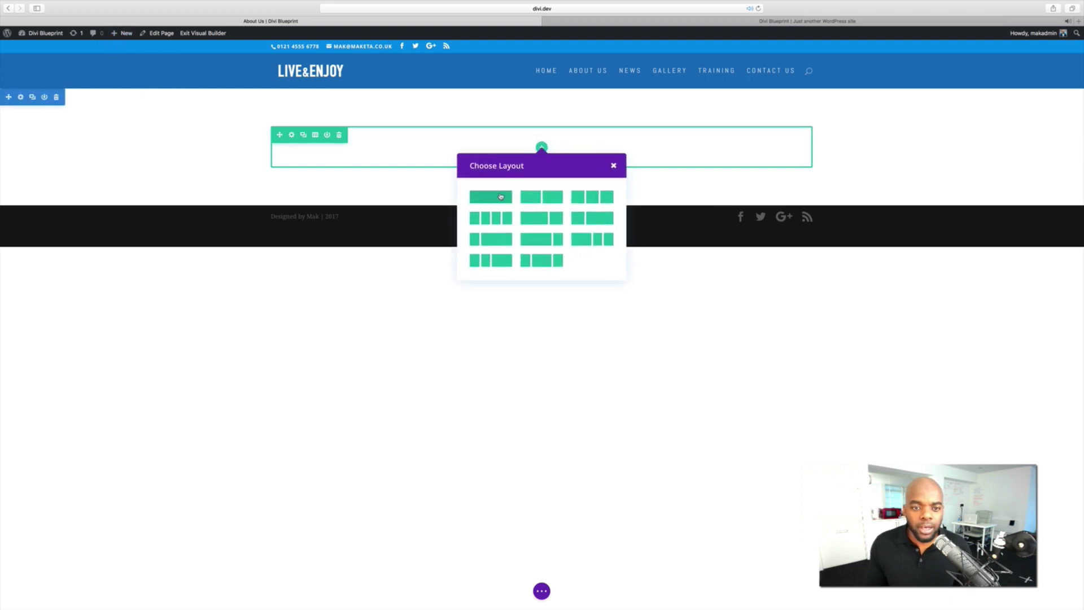
pyautogui.click(501, 197)
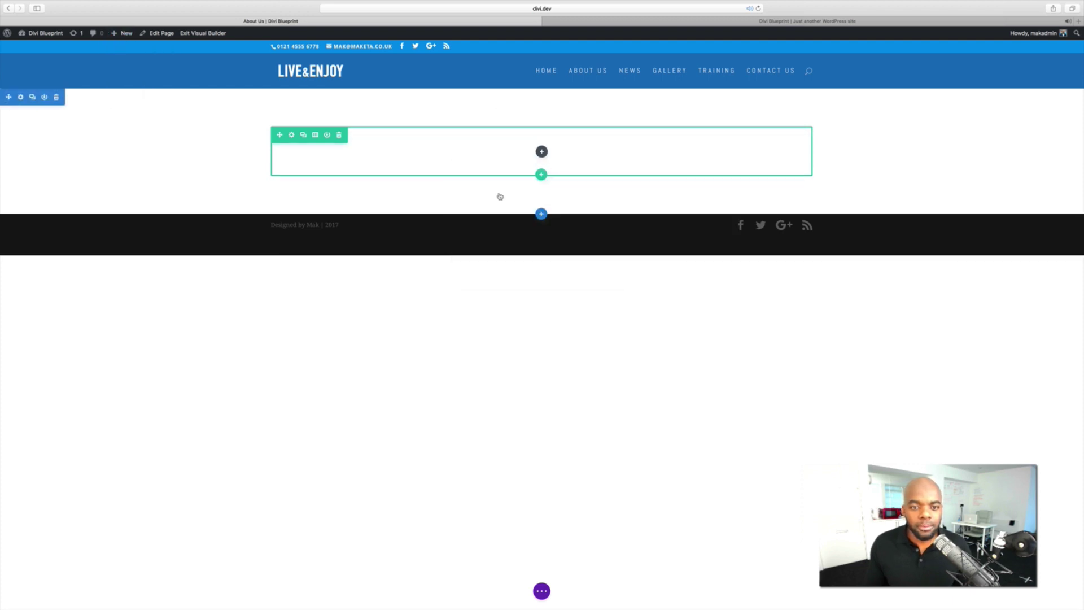
pyautogui.click(541, 153)
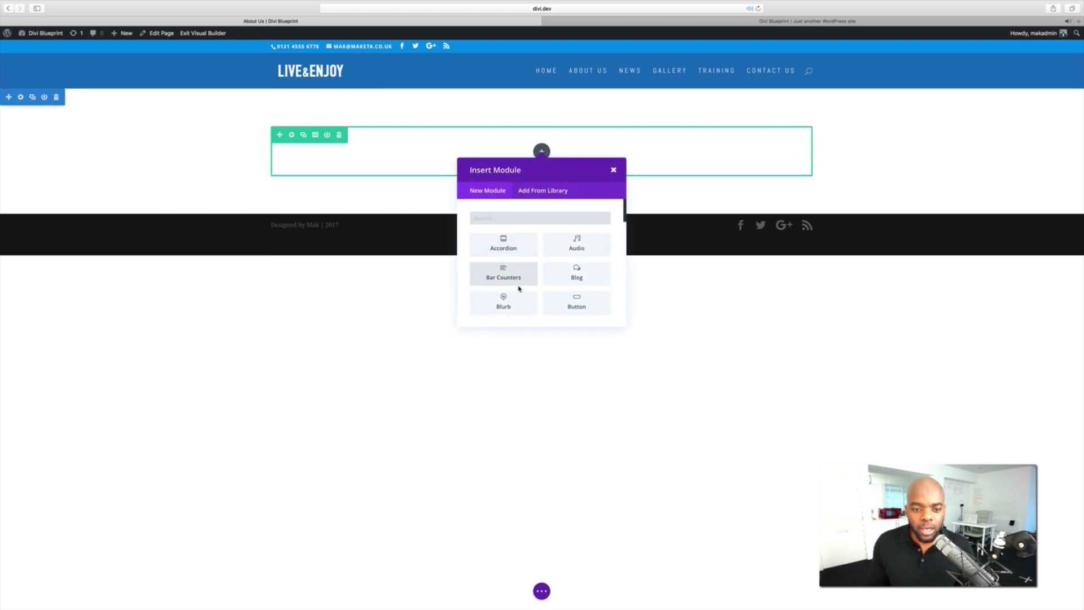
pyautogui.scroll(-2, 517, 287)
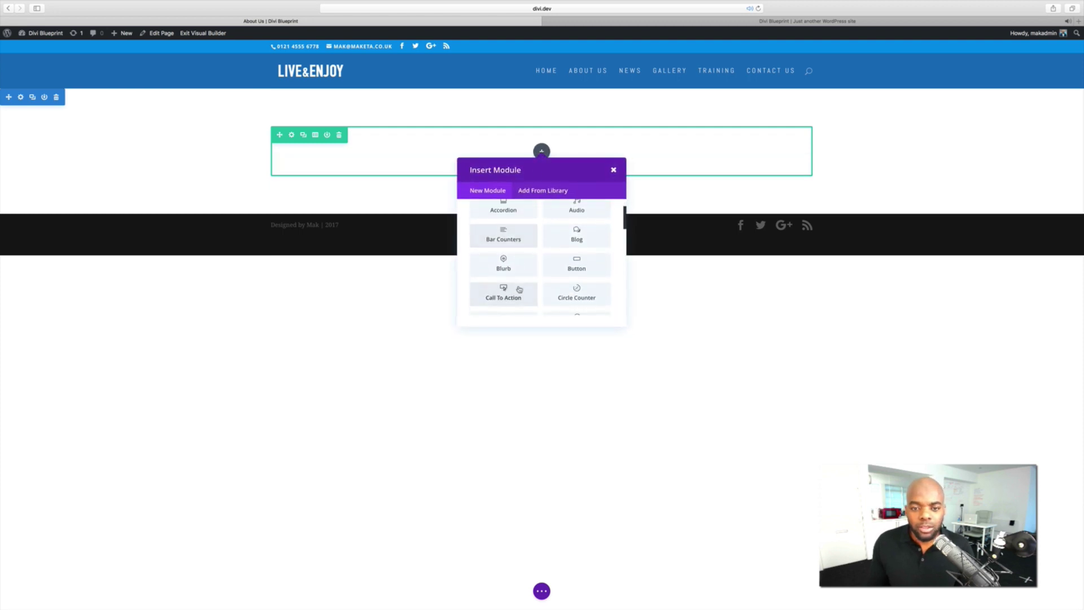
pyautogui.click(578, 263)
pyautogui.click(61, 147)
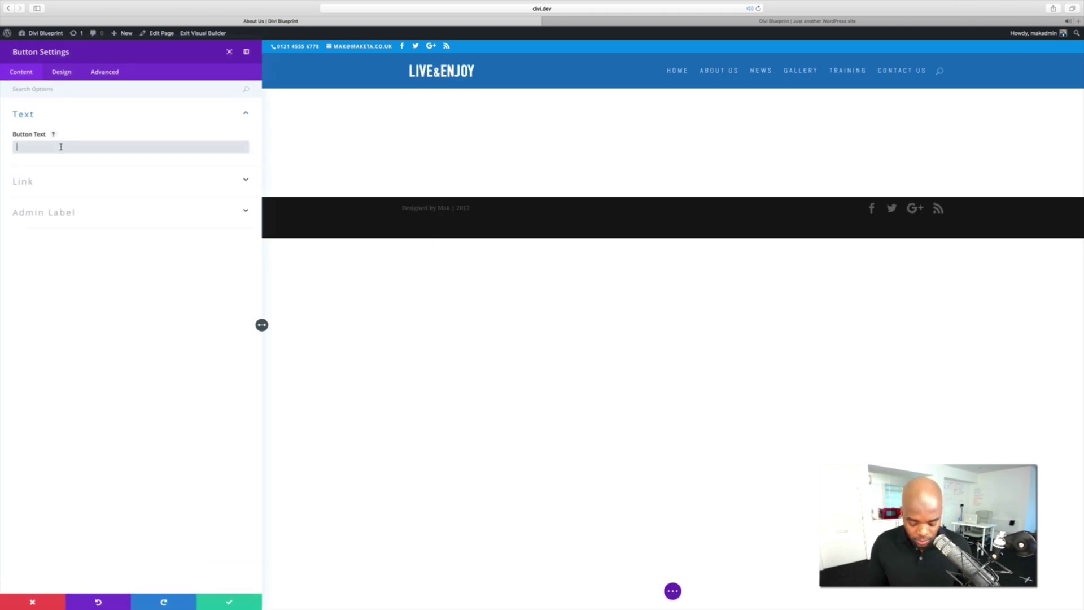
pyautogui.write('button')
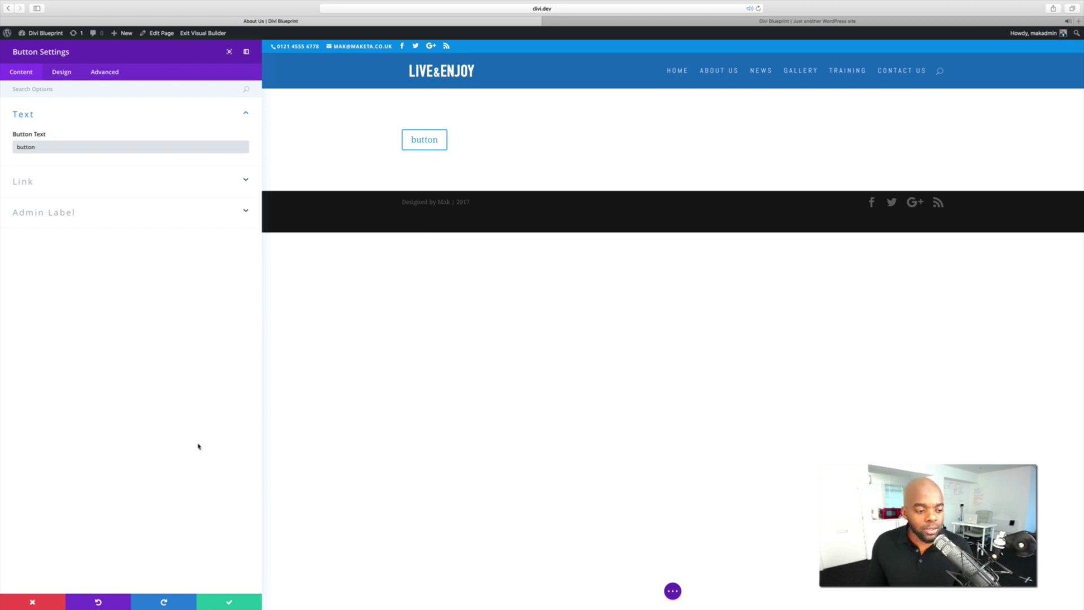
# Discard the Button module changes and exit the builder to the dashboard without saving
pyautogui.click(33, 604)
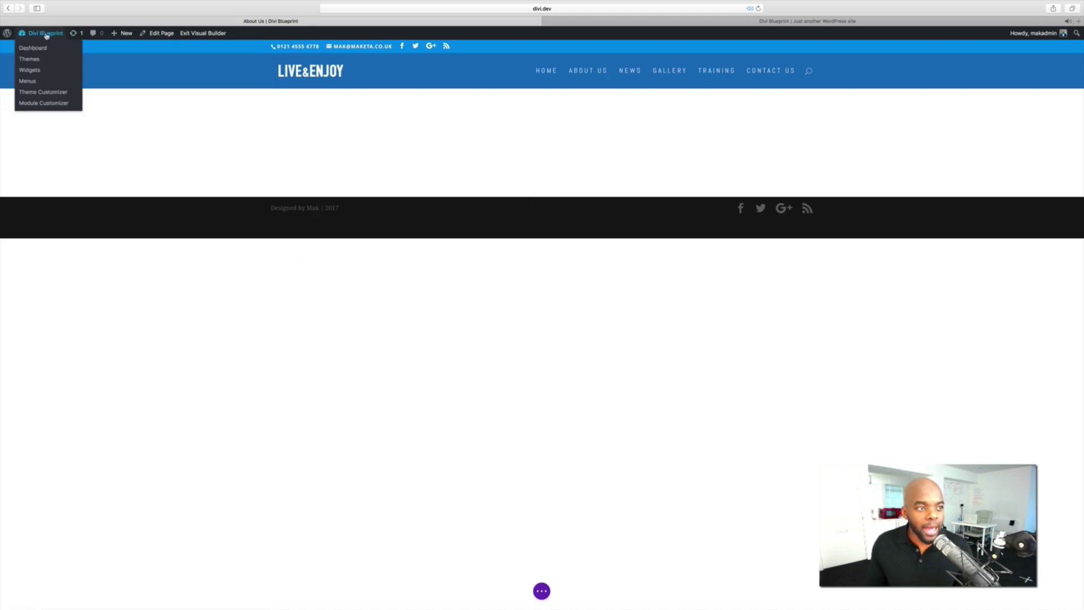
pyautogui.click(42, 48)
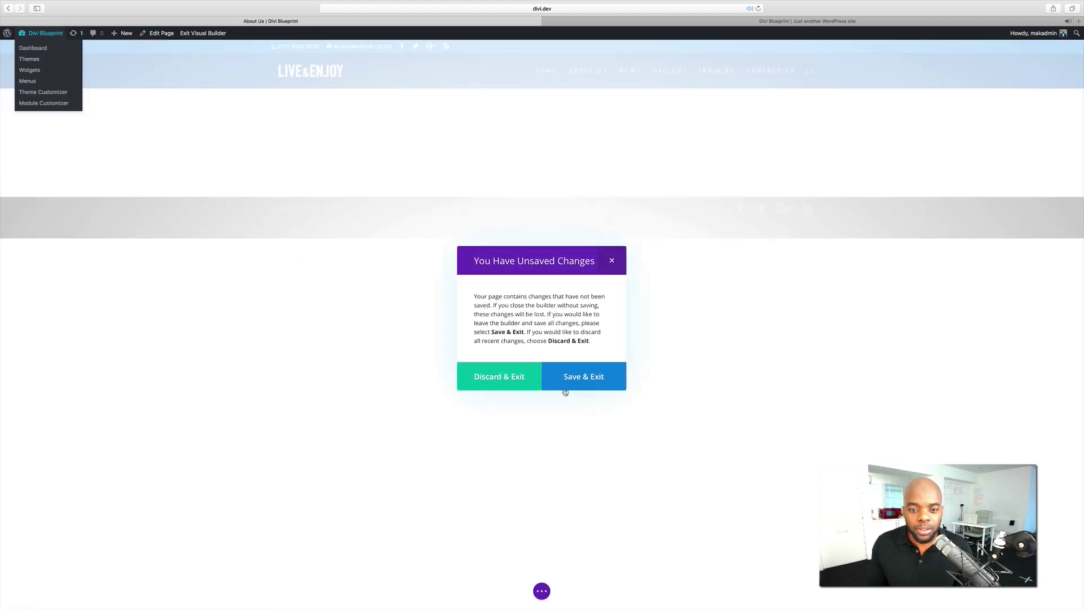
pyautogui.click(509, 381)
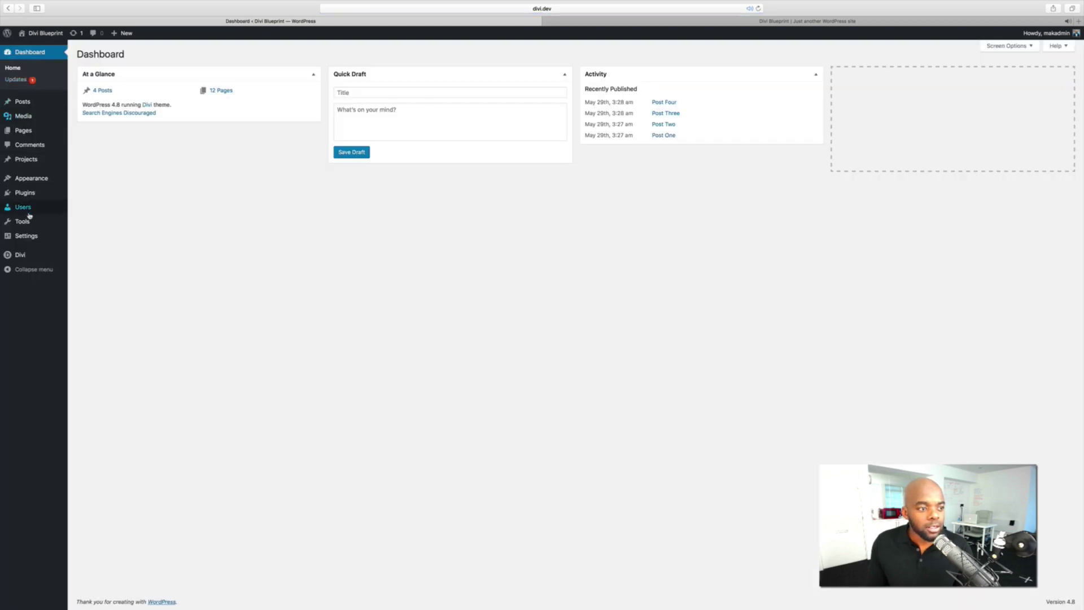
# Open the Buttons Style settings in the Divi Theme Customizer
pyautogui.moveTo(17, 259)
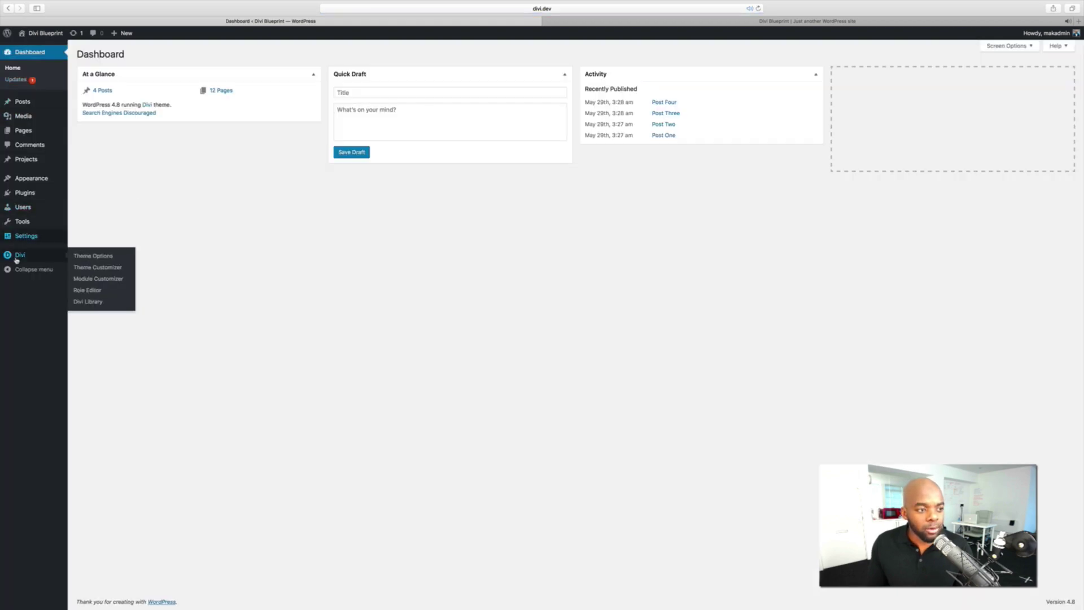
pyautogui.click(88, 267)
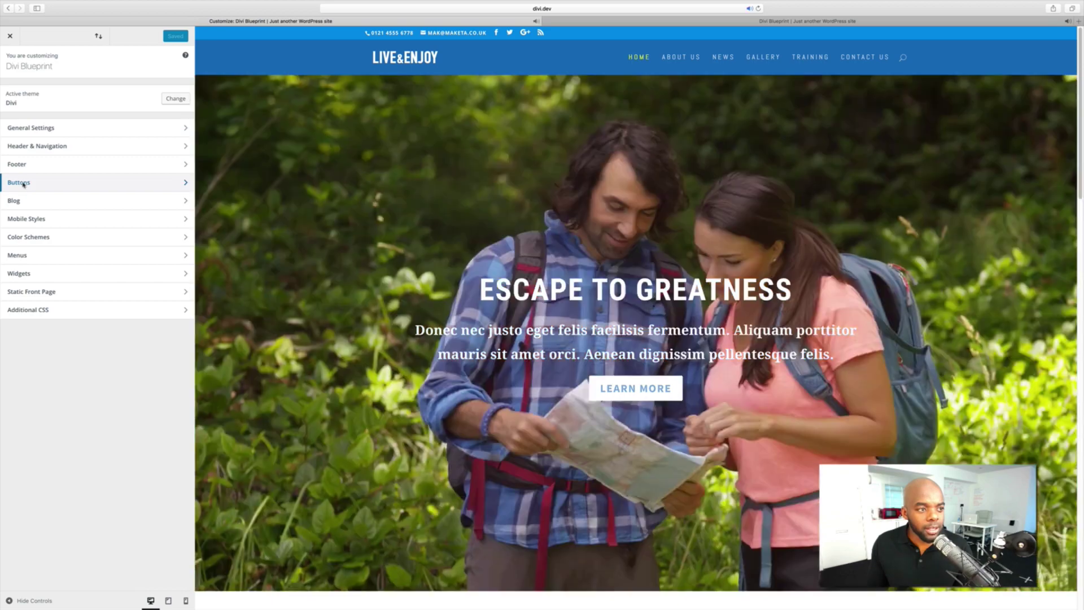
pyautogui.click(23, 183)
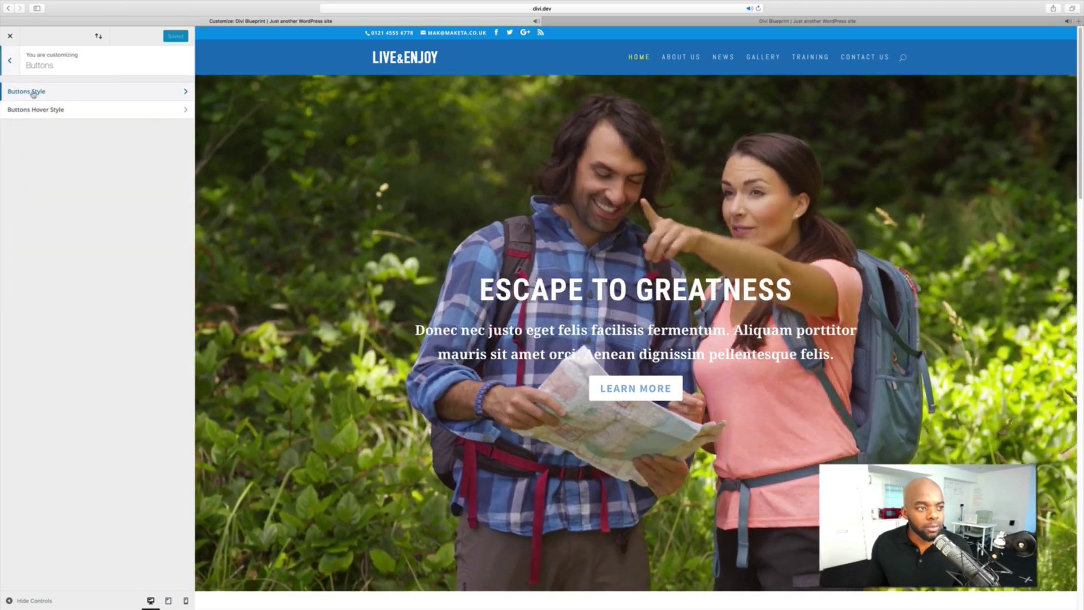
pyautogui.click(34, 92)
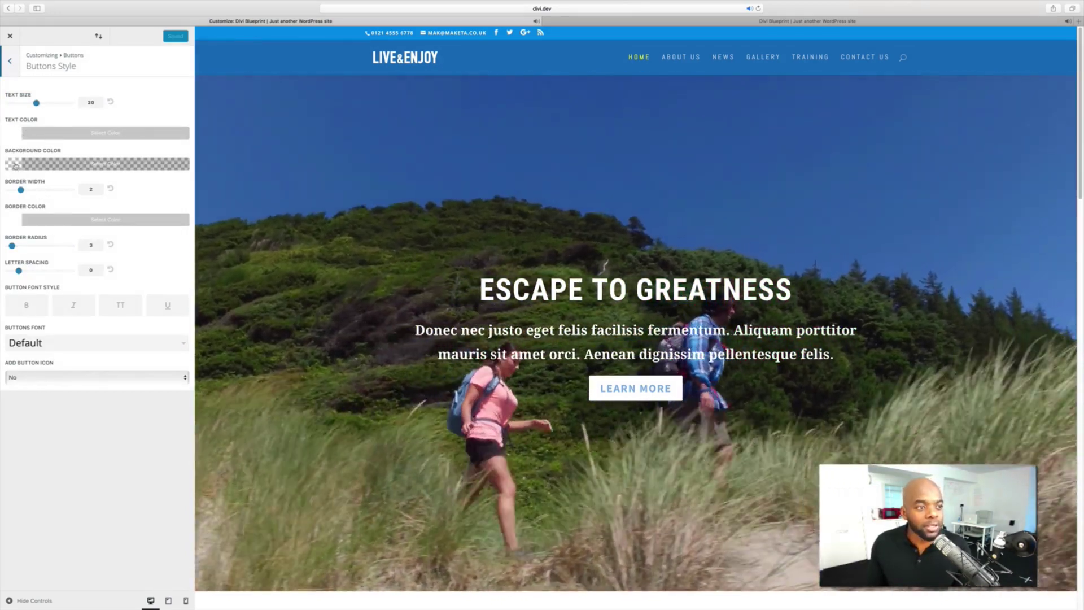
# Set the global button background color to yellow at full opacity
pyautogui.click(15, 165)
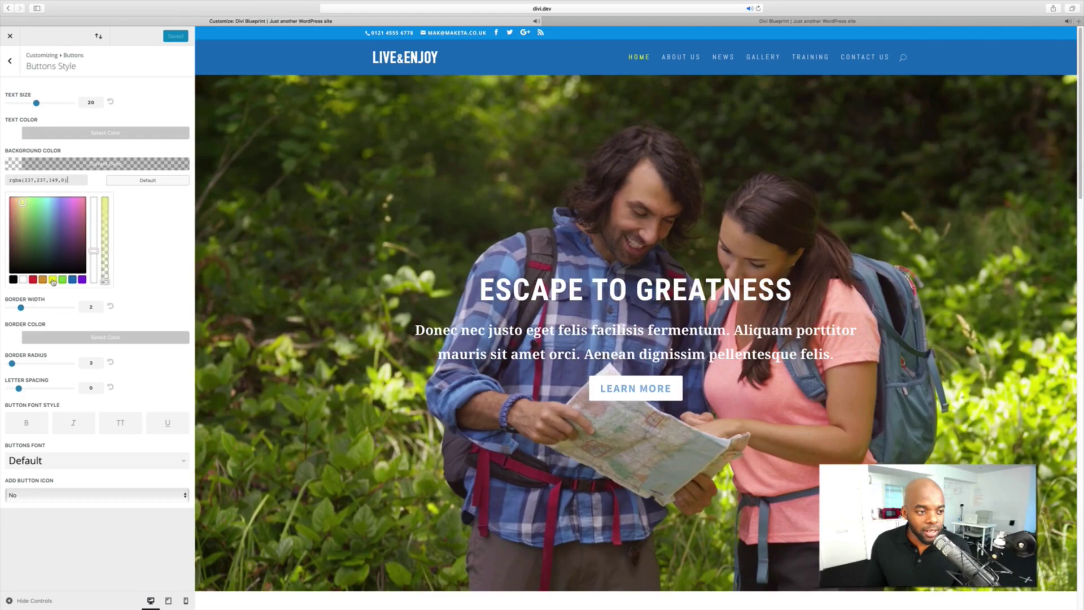
pyautogui.click(53, 280)
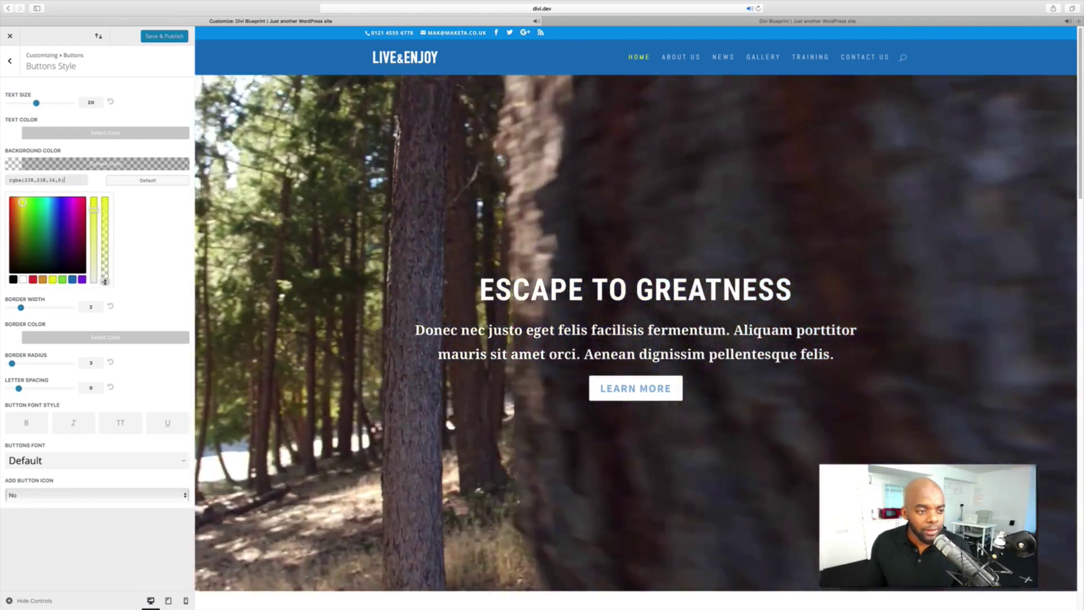
pyautogui.moveTo(105, 274); pyautogui.dragTo(95, 194)
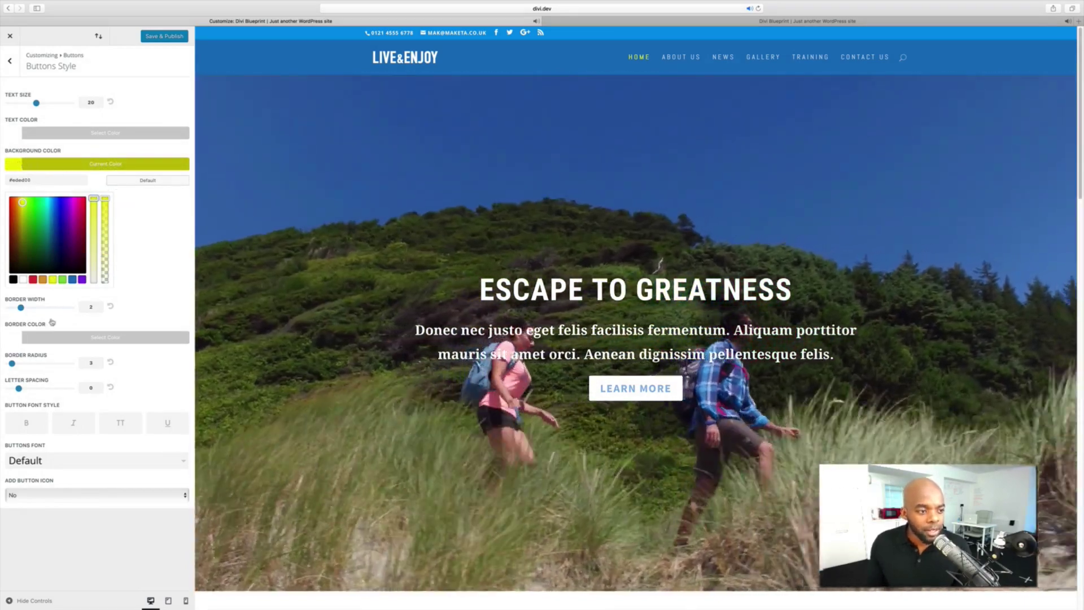
# Set the global button border width to 0 and the letter spacing to 2
pyautogui.click(93, 306)
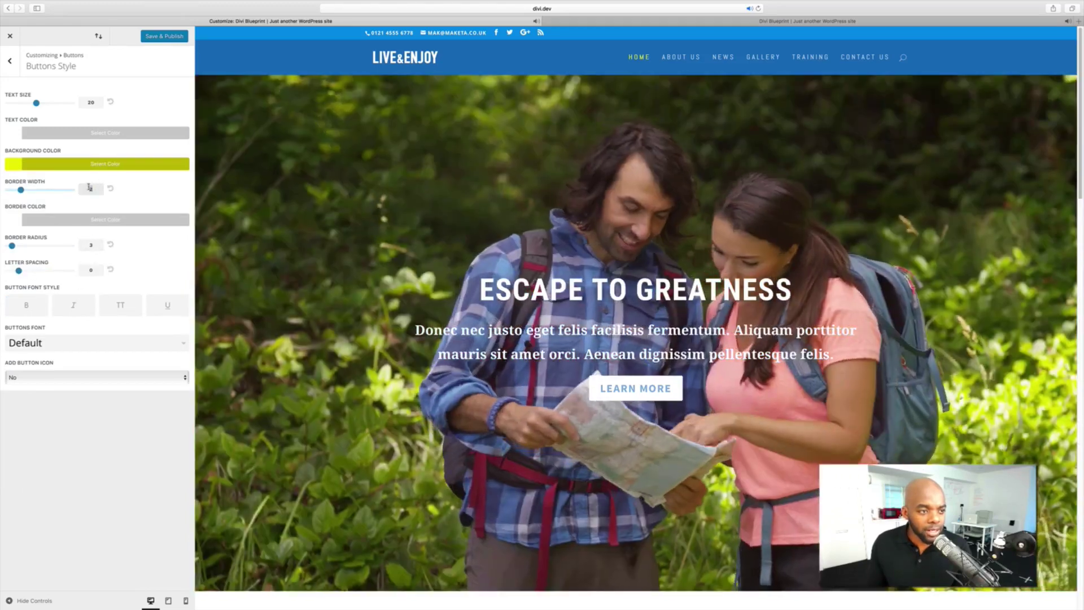
pyautogui.press('BackSpace')
pyautogui.write('0')
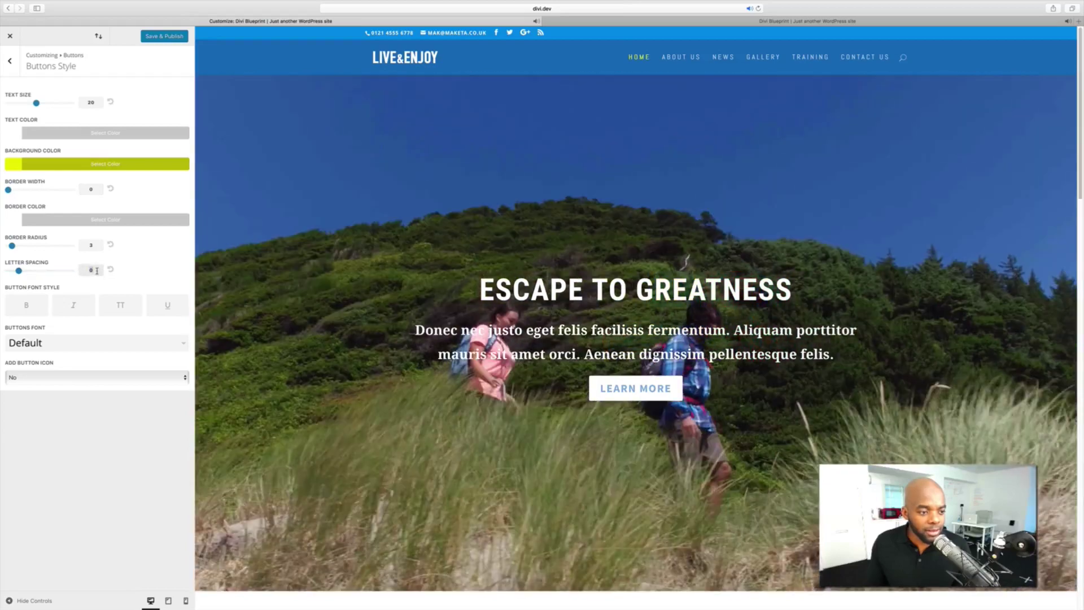
pyautogui.write('2')
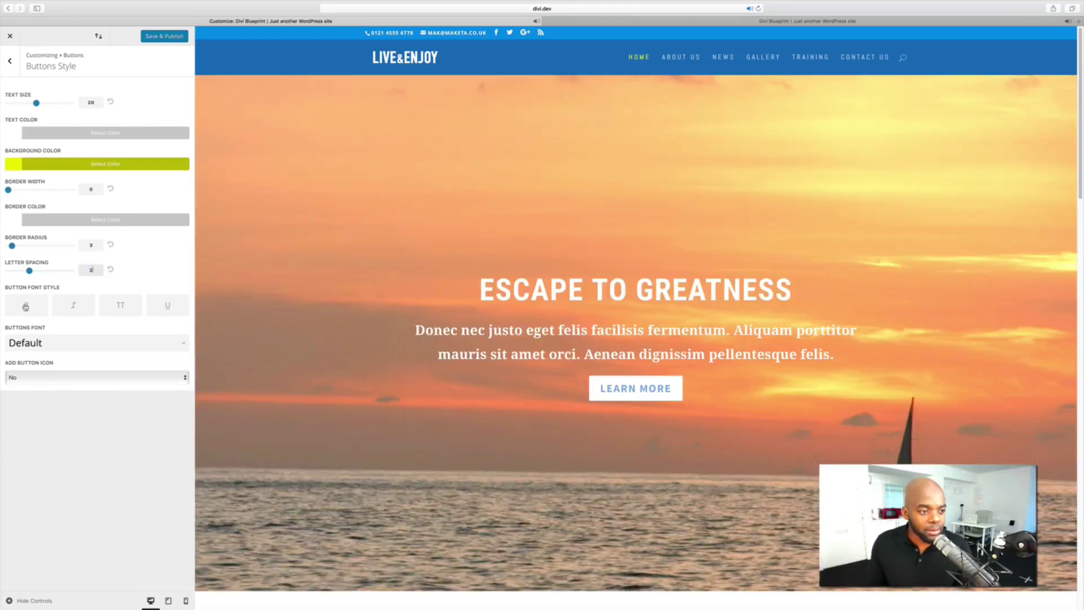
# Make the global button text bold and uppercase, and publish the style changes before leaving the customizer
pyautogui.click(26, 306)
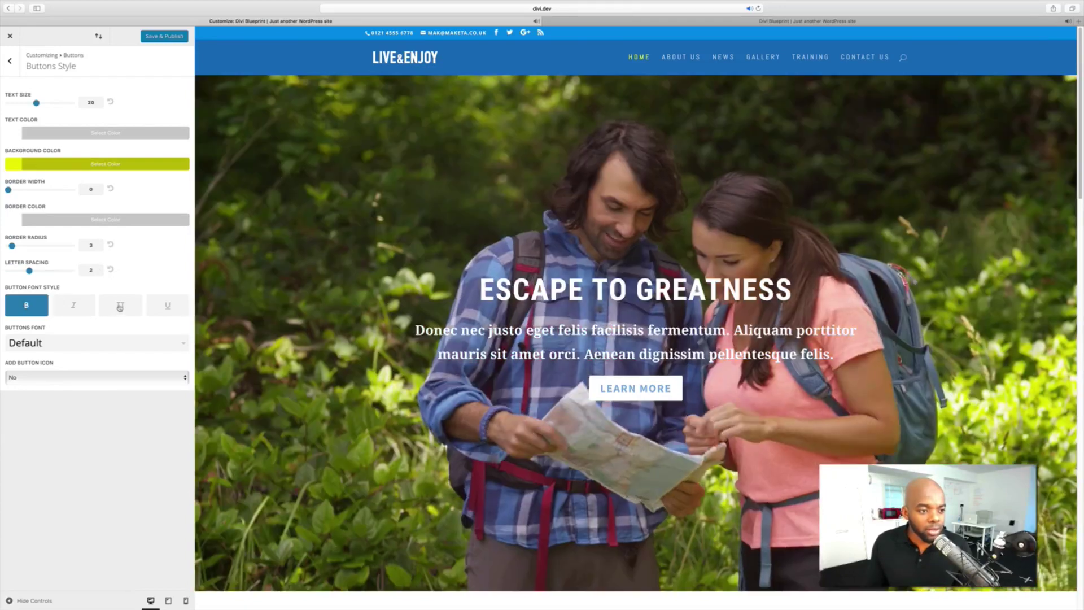
pyautogui.click(120, 306)
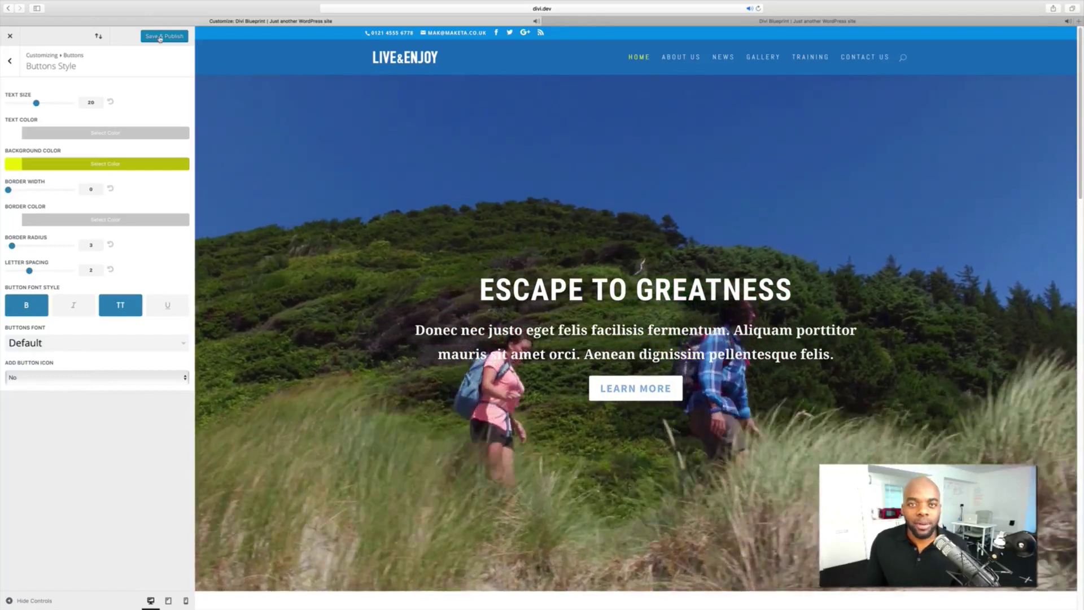
pyautogui.click(160, 37)
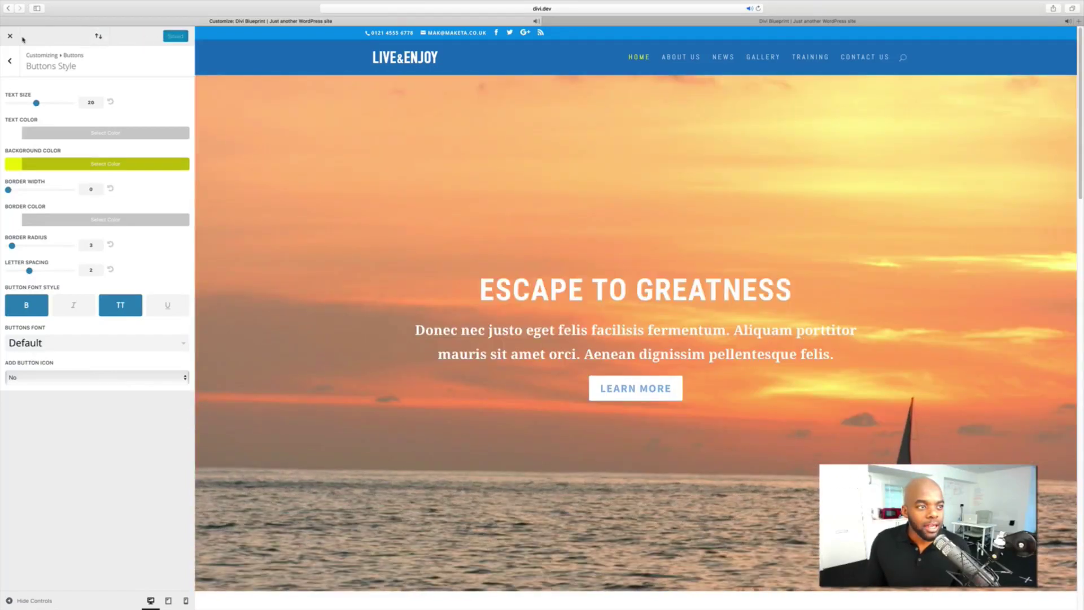
pyautogui.click(11, 37)
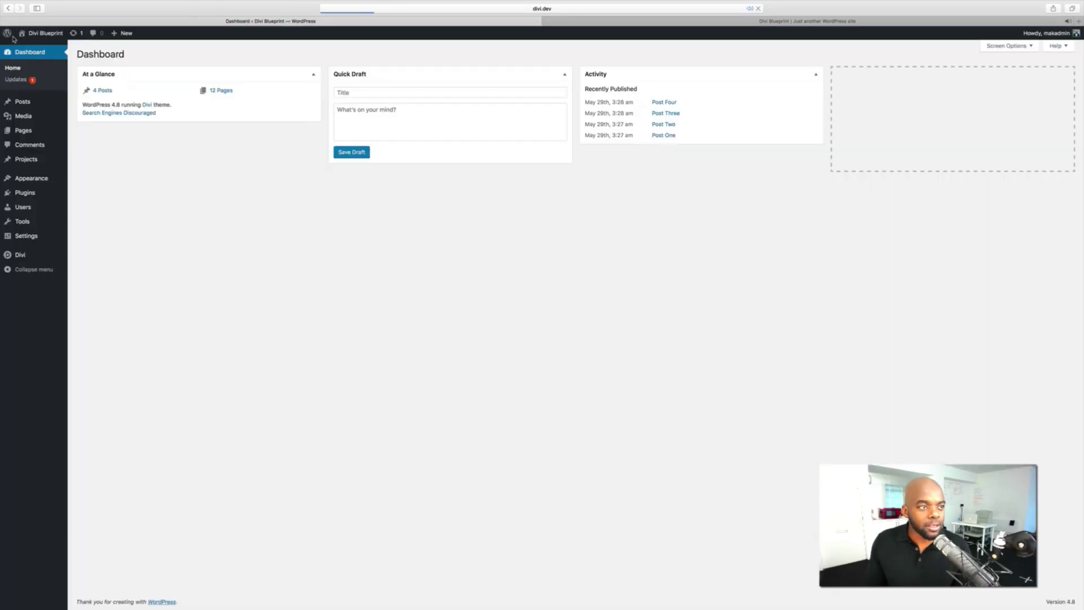
# Move the draft About Us page to the trash from the pages list
pyautogui.moveTo(29, 104)
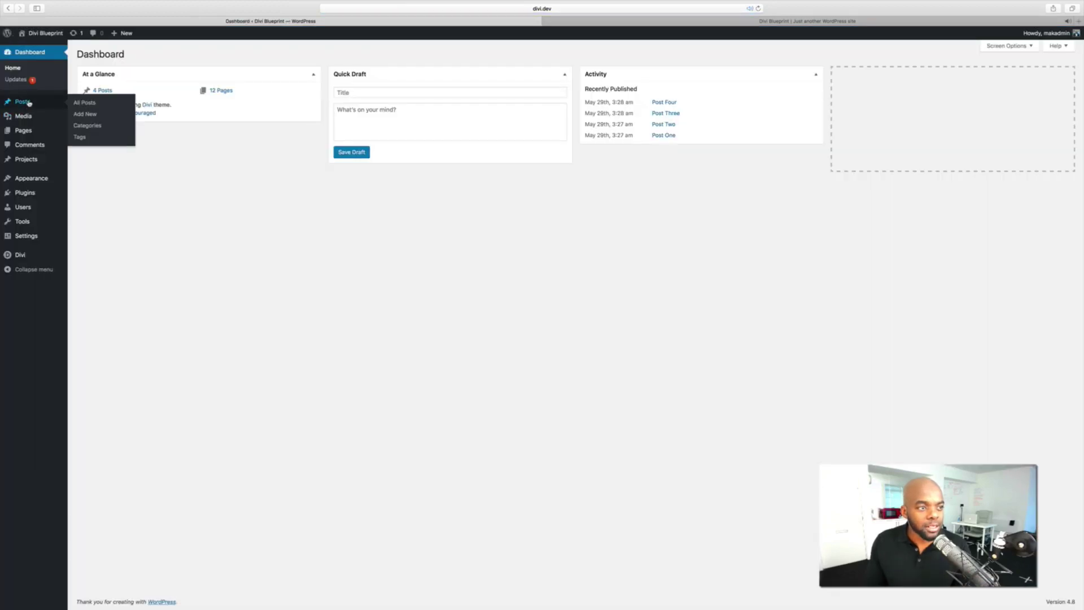
pyautogui.moveTo(25, 131)
pyautogui.click(90, 133)
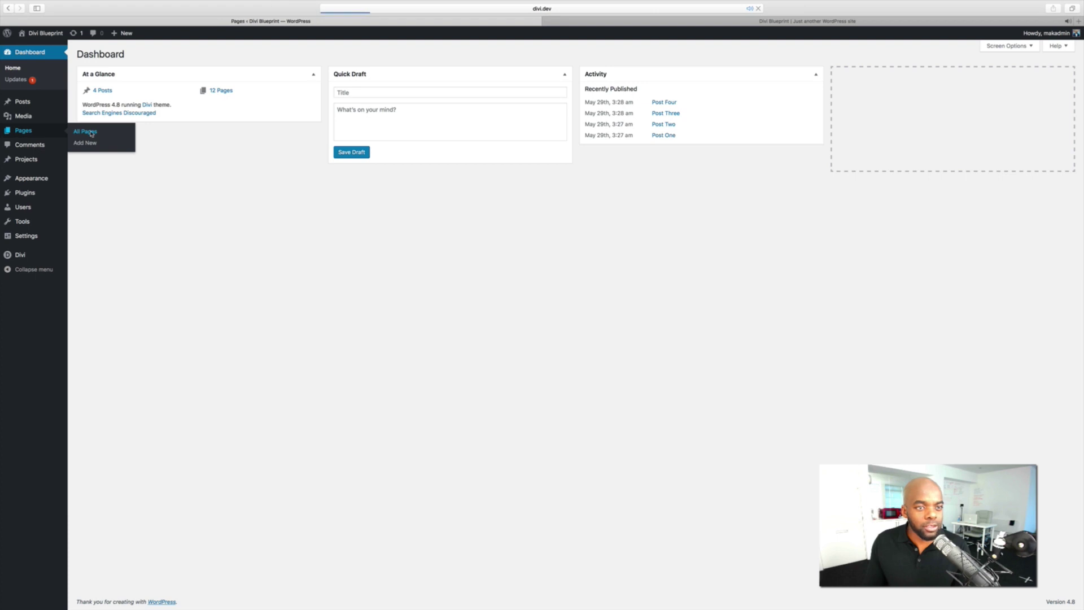
pyautogui.moveTo(107, 126)
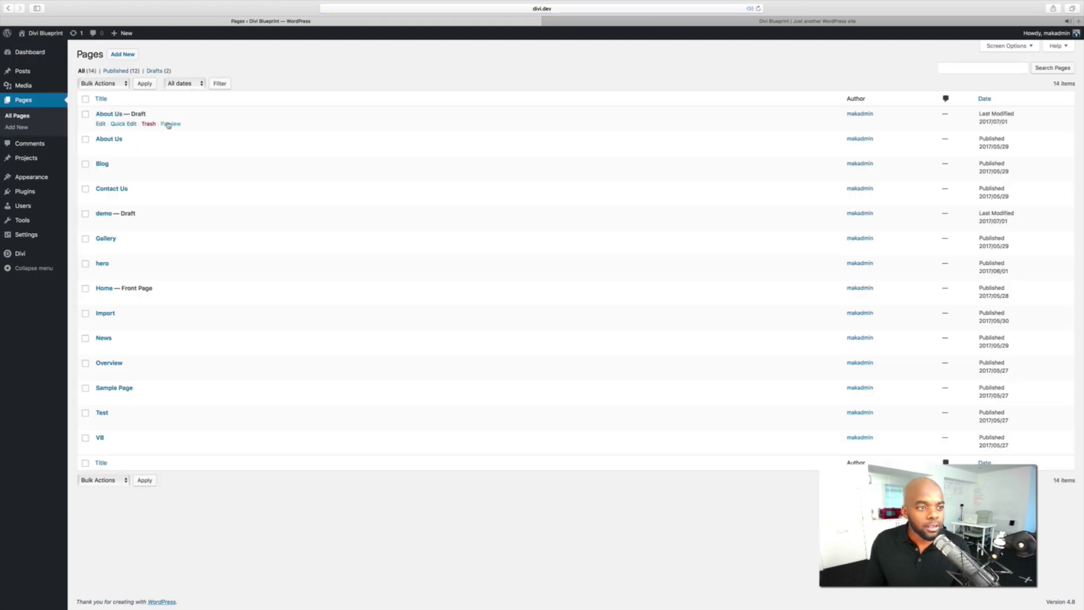
pyautogui.click(149, 124)
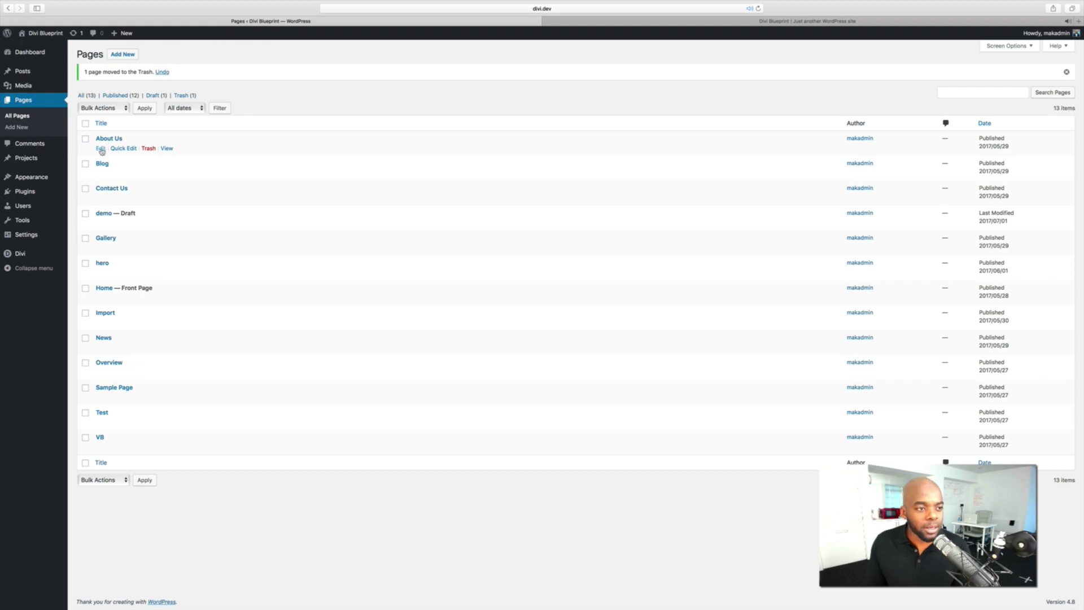
# Open the published About Us page for editing in the Divi Visual Builder
pyautogui.click(101, 148)
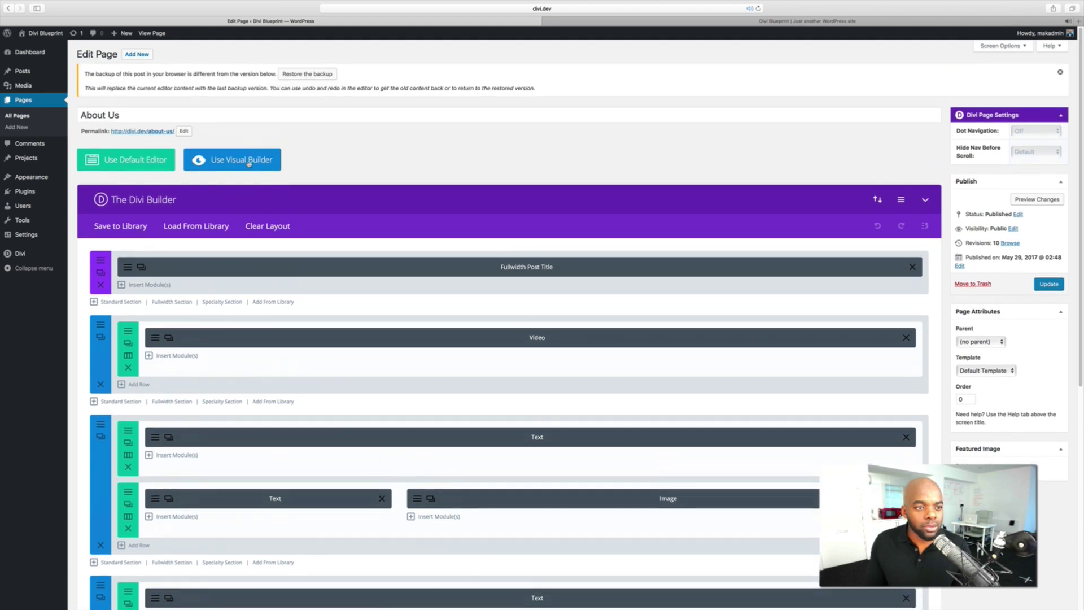
pyautogui.click(249, 160)
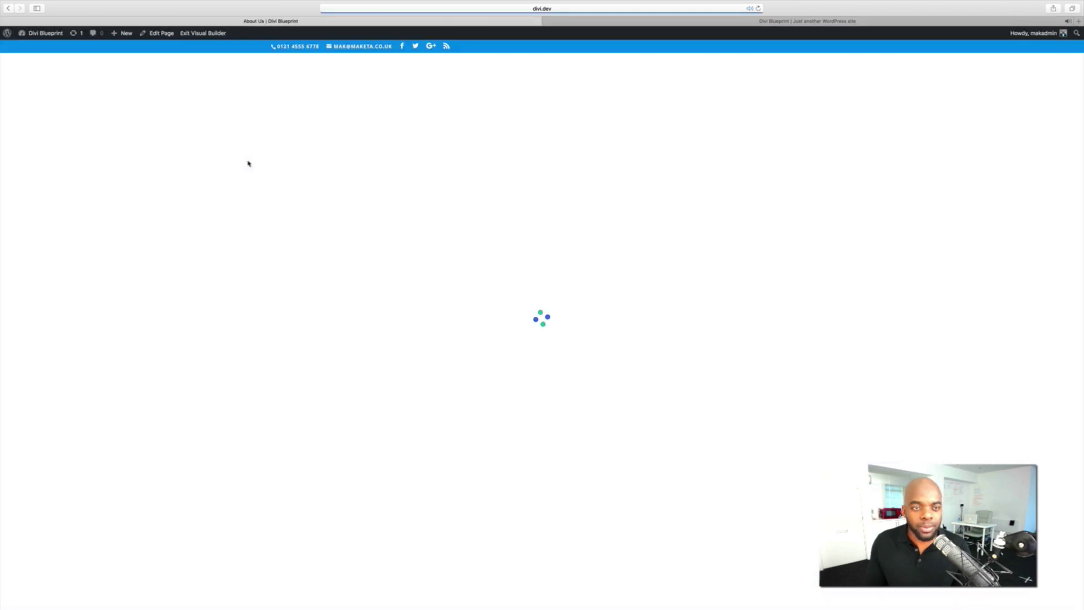
pyautogui.scroll(-12, 321, 238)
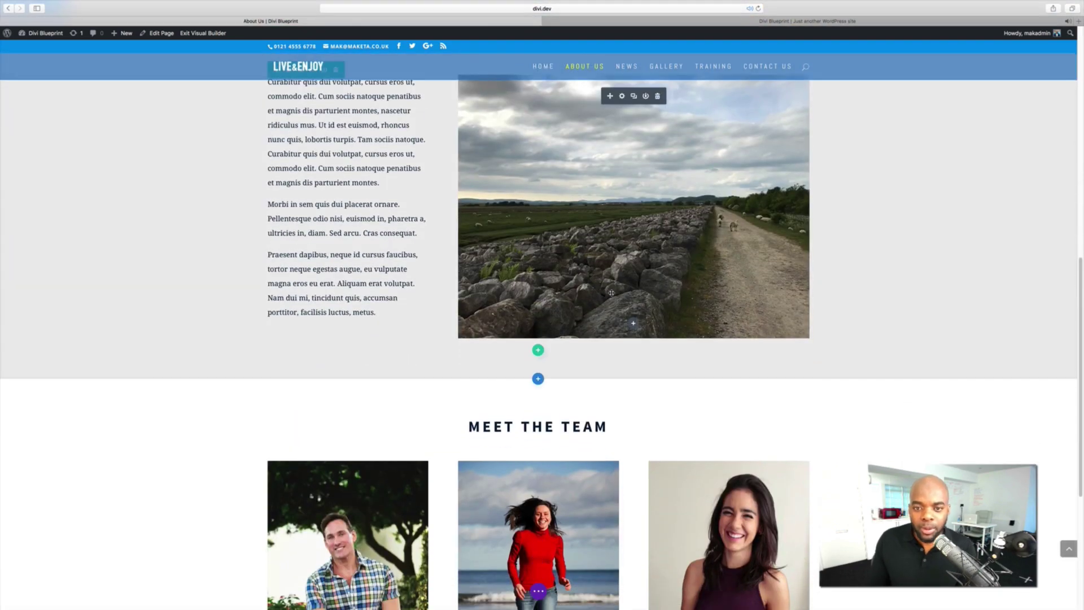
# Try inserting a Button module with the text "button" below the stone-and-path photo, and discard it
pyautogui.click(635, 325)
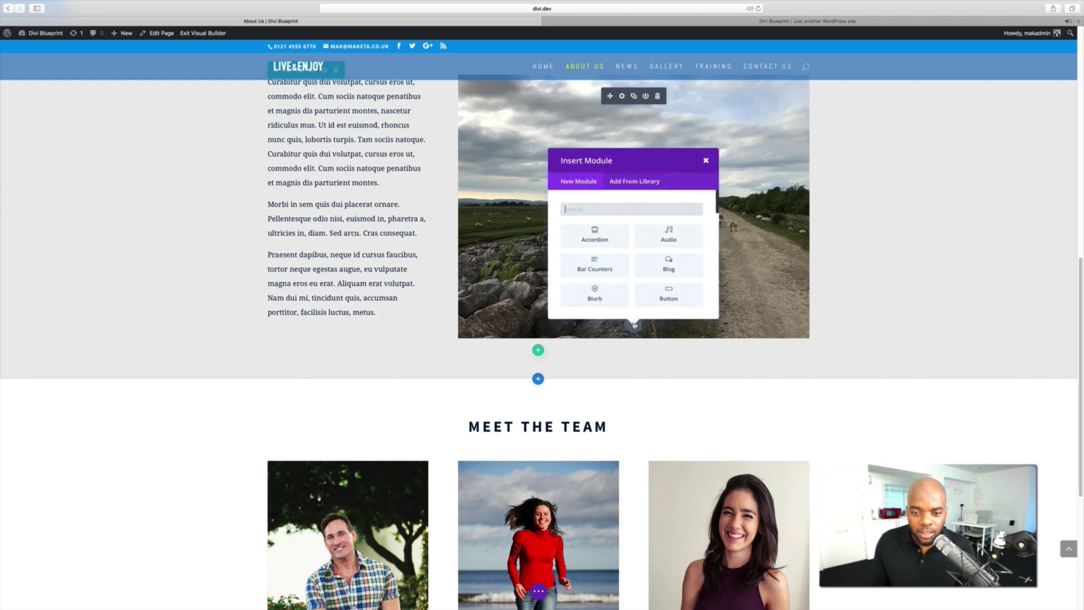
pyautogui.click(669, 292)
pyautogui.click(148, 147)
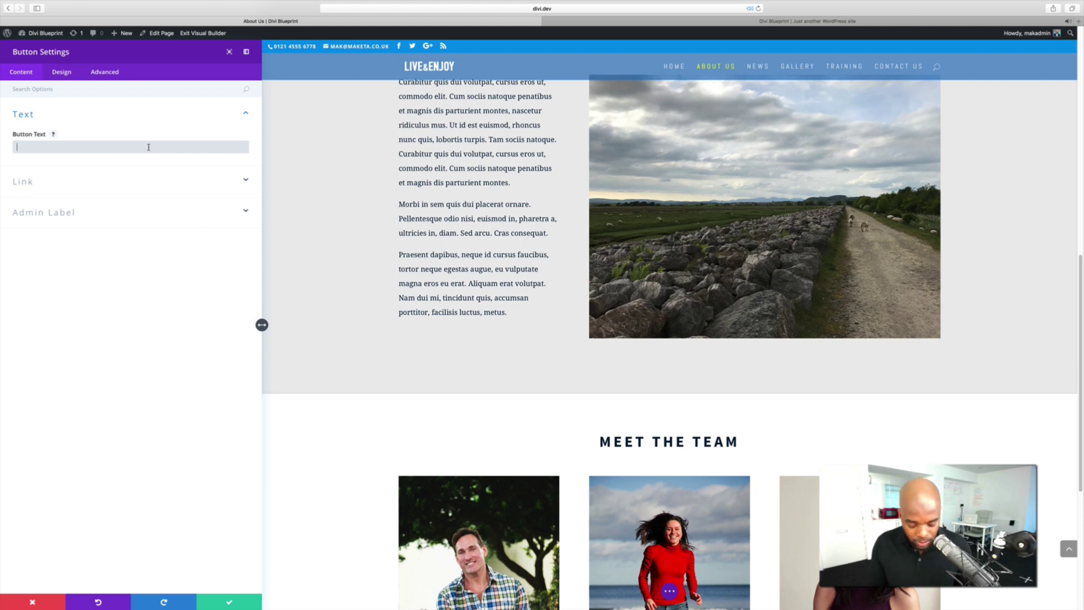
pyautogui.write('butt')
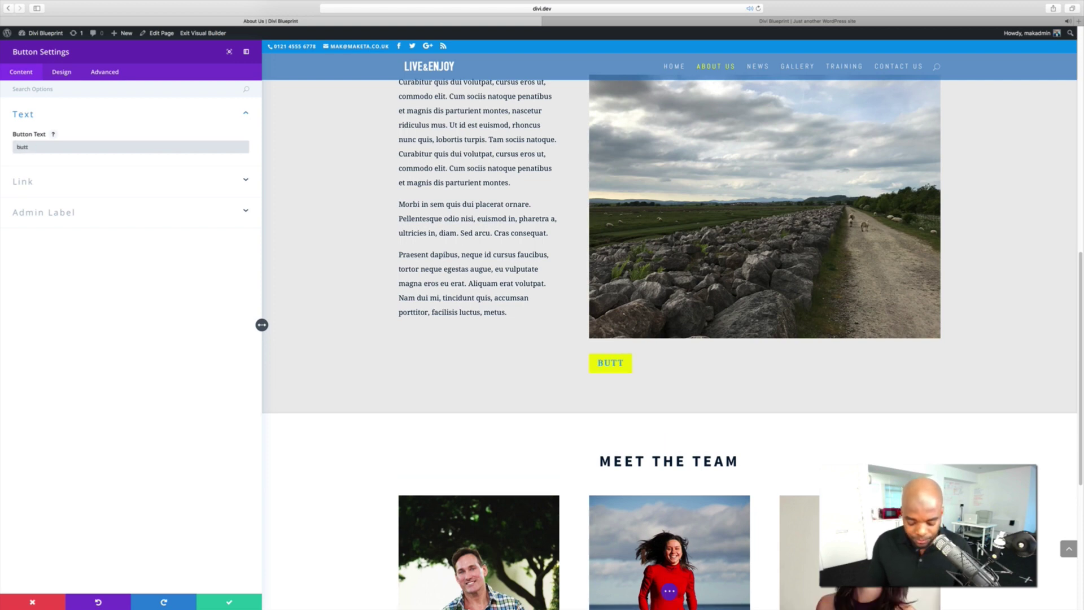
pyautogui.write('on')
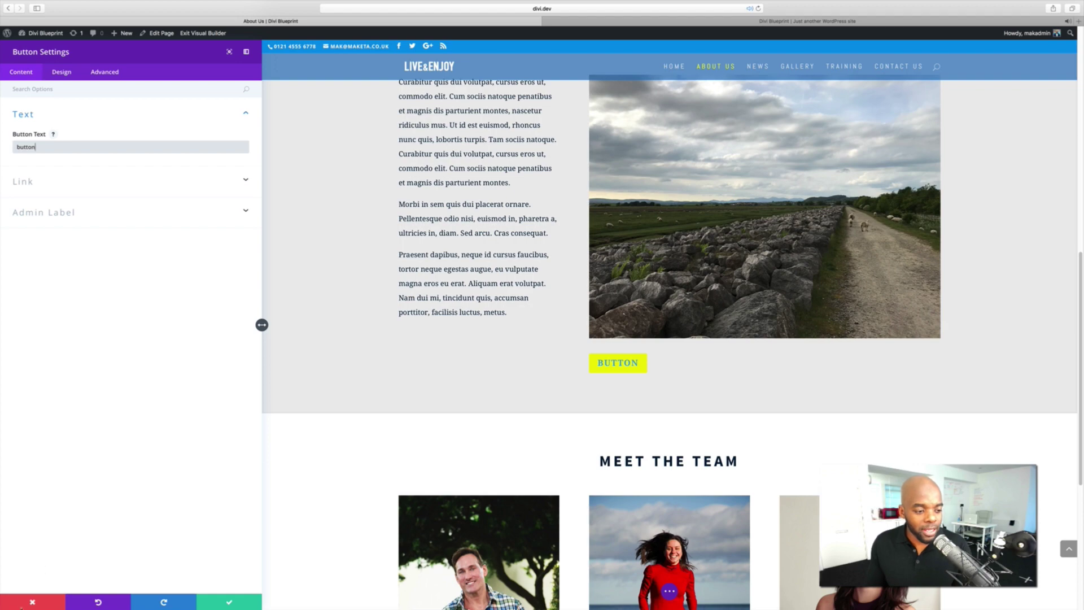
pyautogui.click(32, 603)
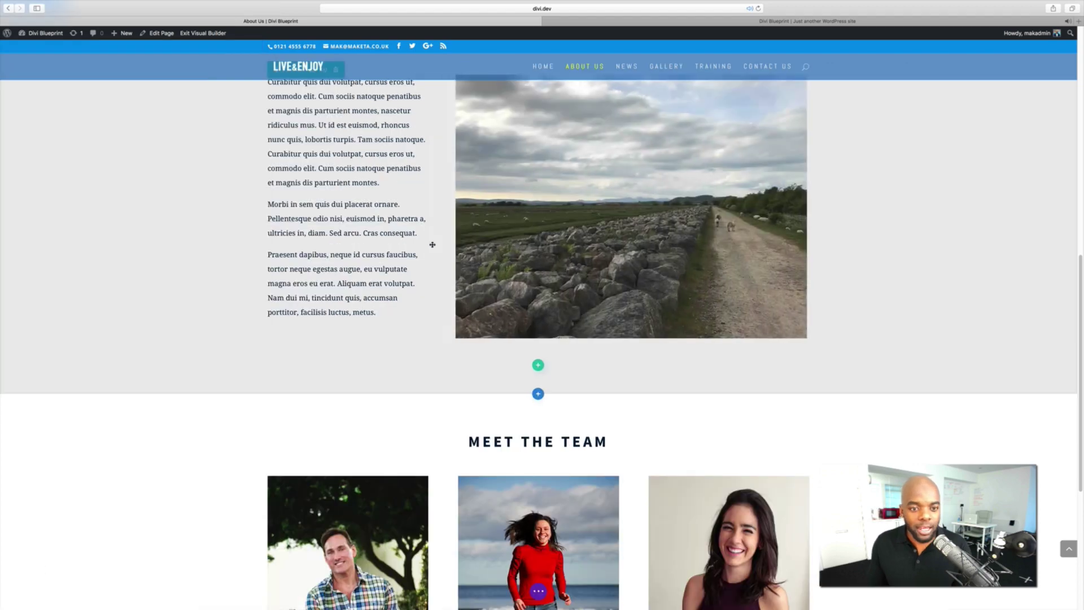
# Exit the Visual Builder on the About Us page, discarding the unsaved changes
pyautogui.scroll(10, 380, 174)
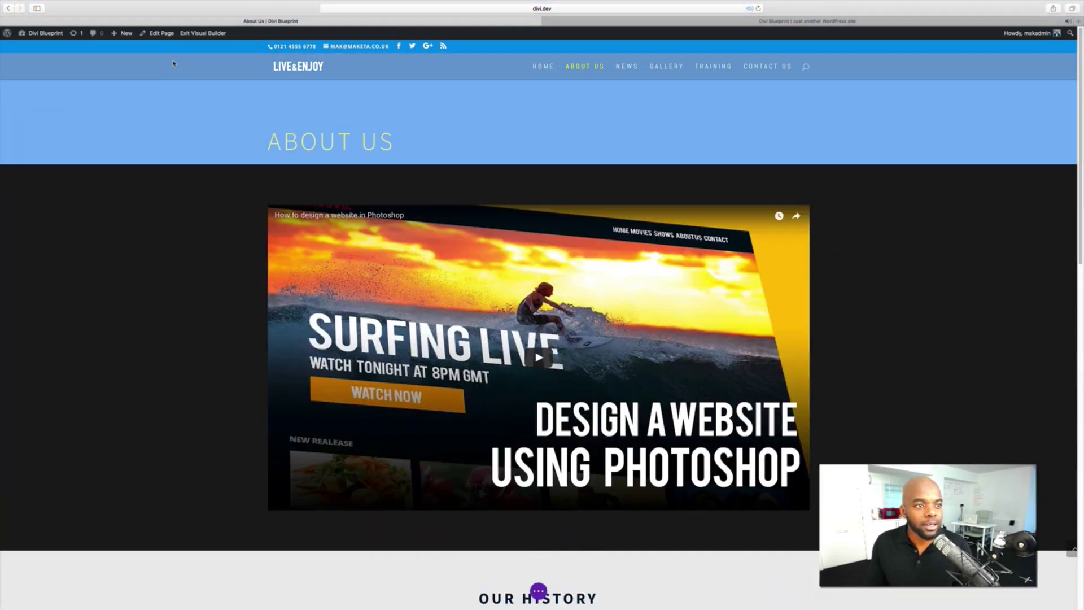
pyautogui.click(208, 33)
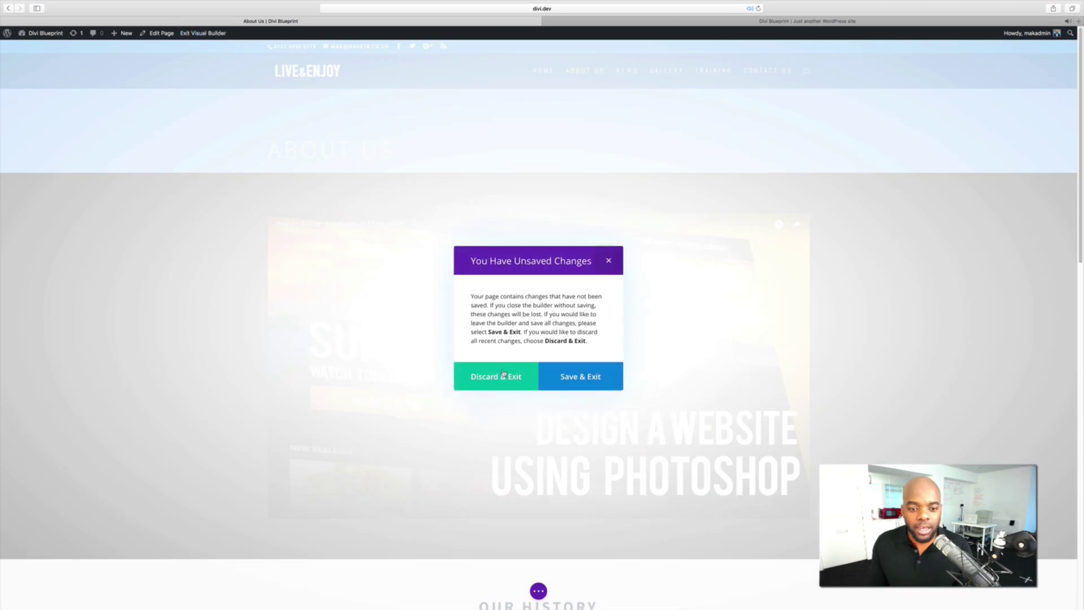
pyautogui.click(501, 378)
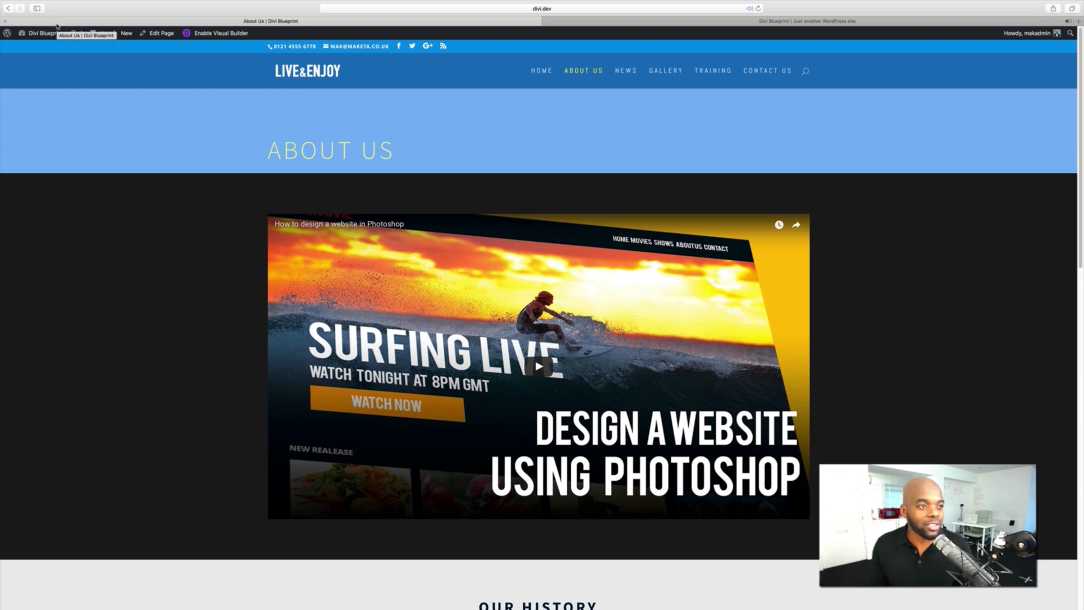
# Open the Header Format settings under Header & Navigation in the Divi Theme Customizer
pyautogui.moveTo(43, 35)
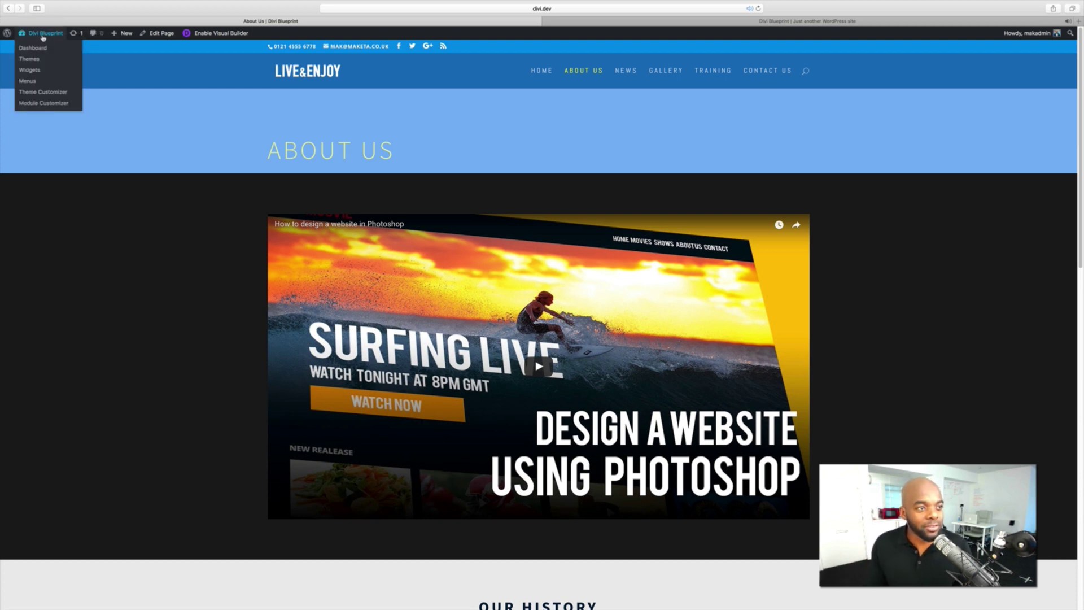
pyautogui.click(37, 49)
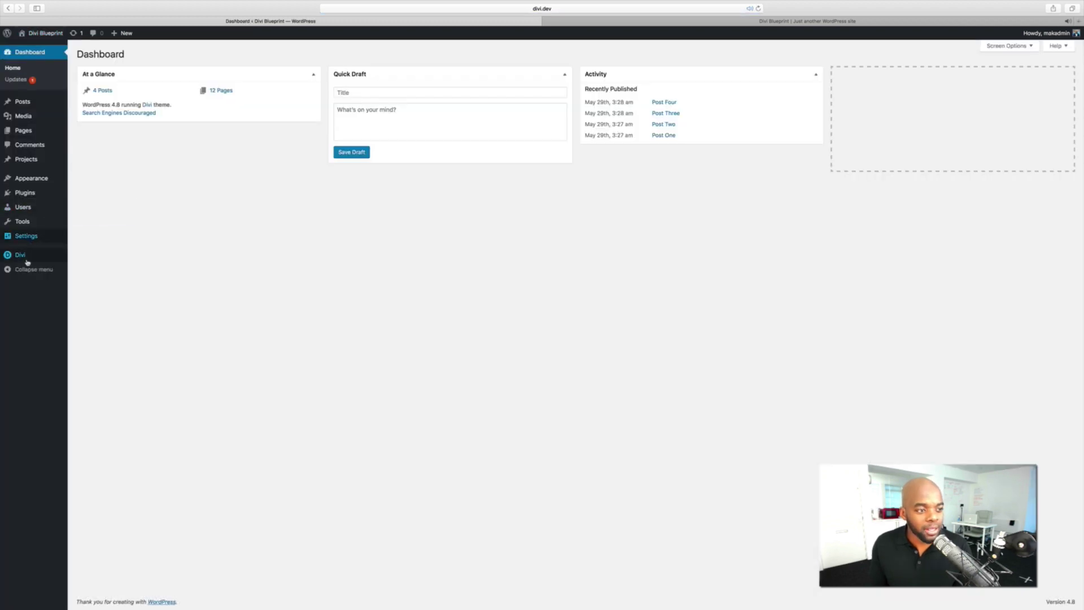
pyautogui.moveTo(30, 261)
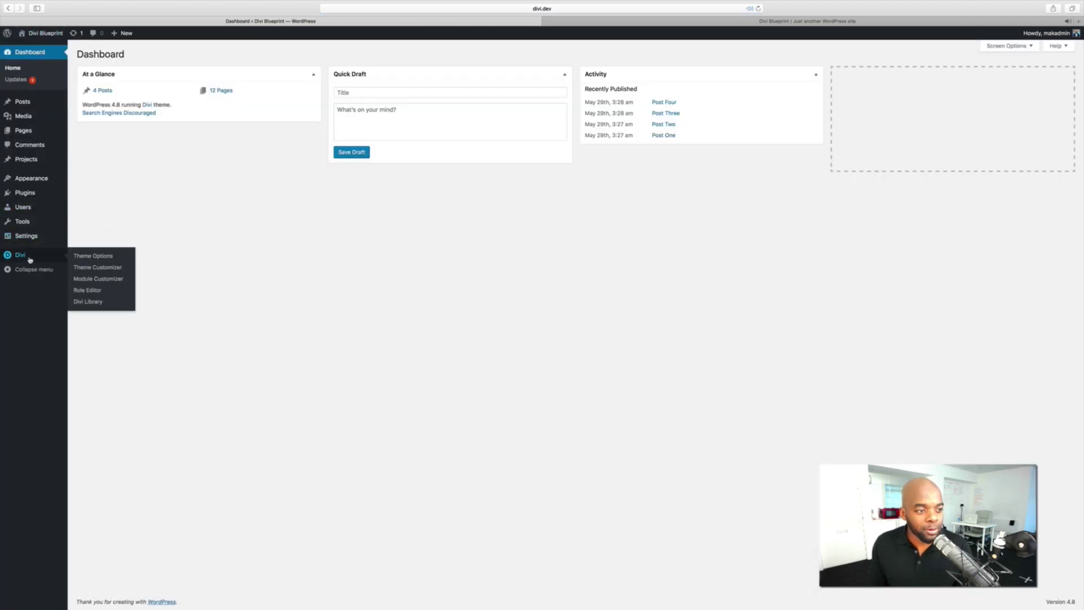
pyautogui.click(90, 268)
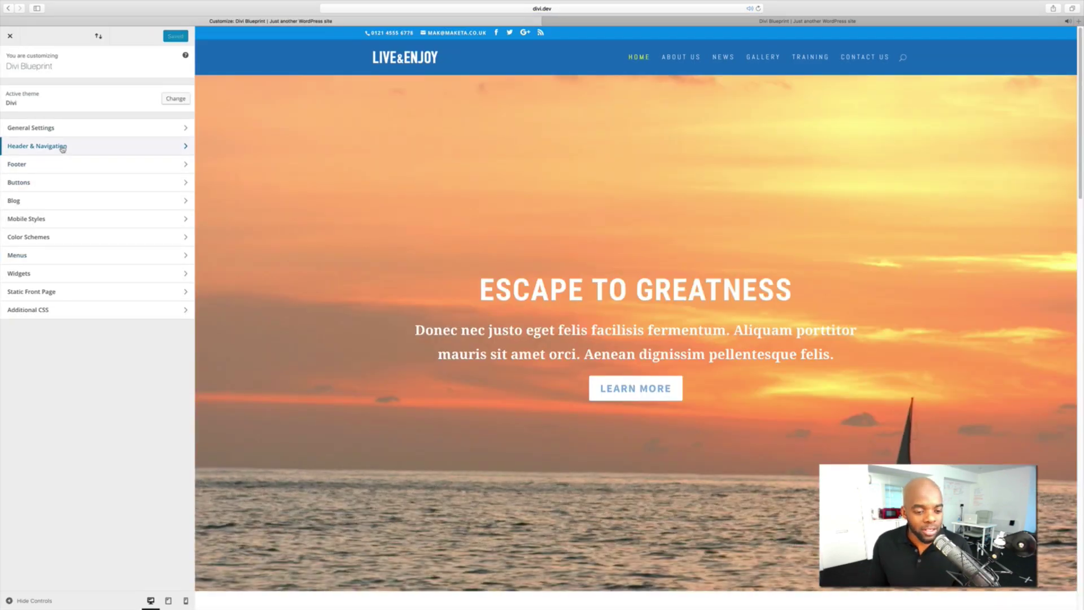
pyautogui.click(62, 149)
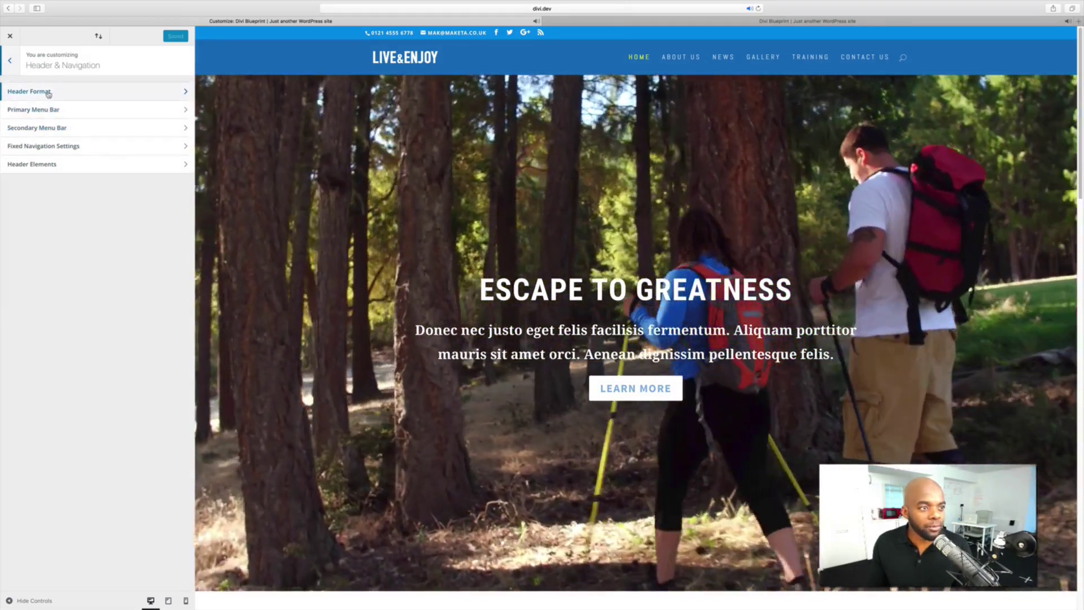
pyautogui.click(48, 92)
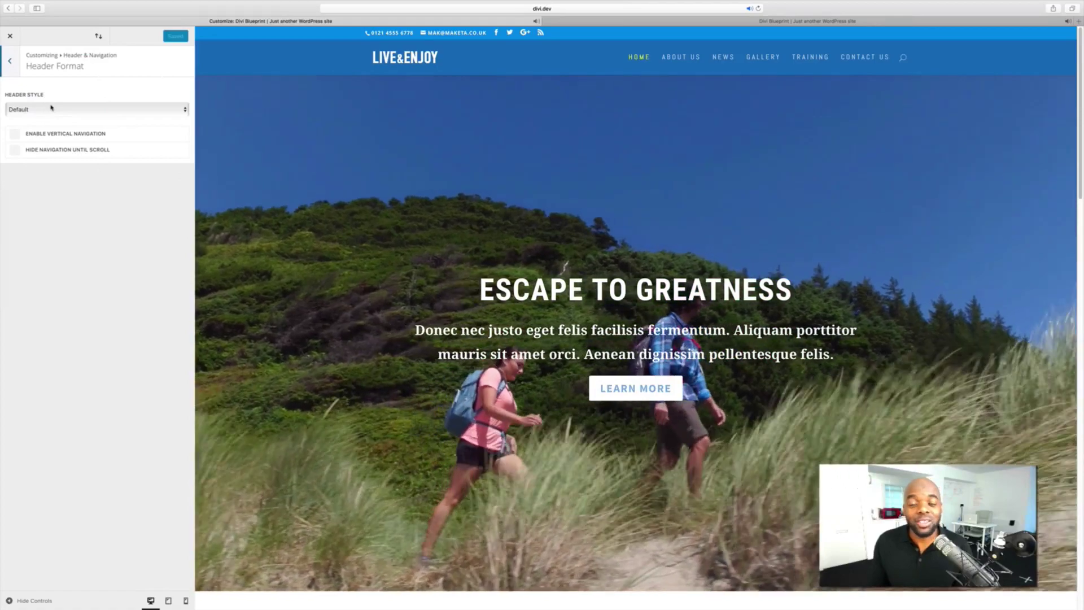
# Set the header style to Slide In and preview opening and closing the site's slide-in menu
pyautogui.click(54, 109)
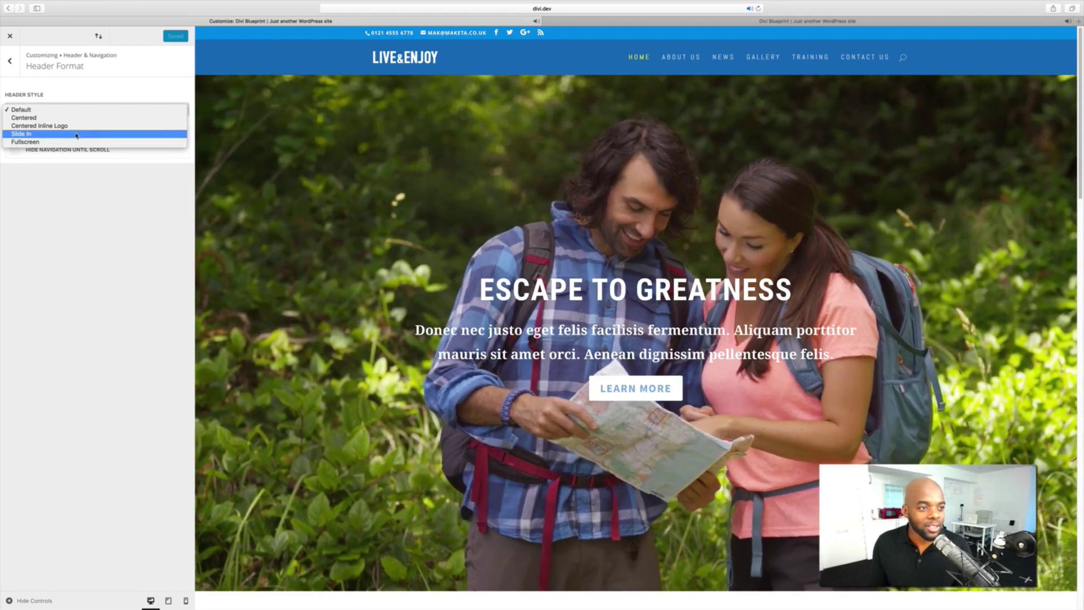
pyautogui.click(76, 134)
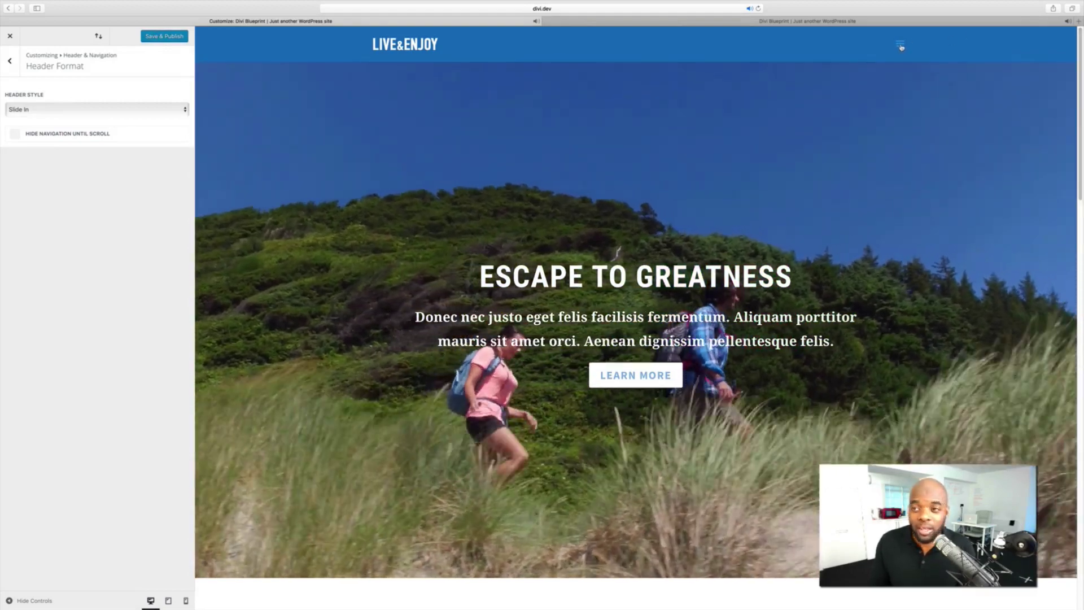
pyautogui.click(901, 45)
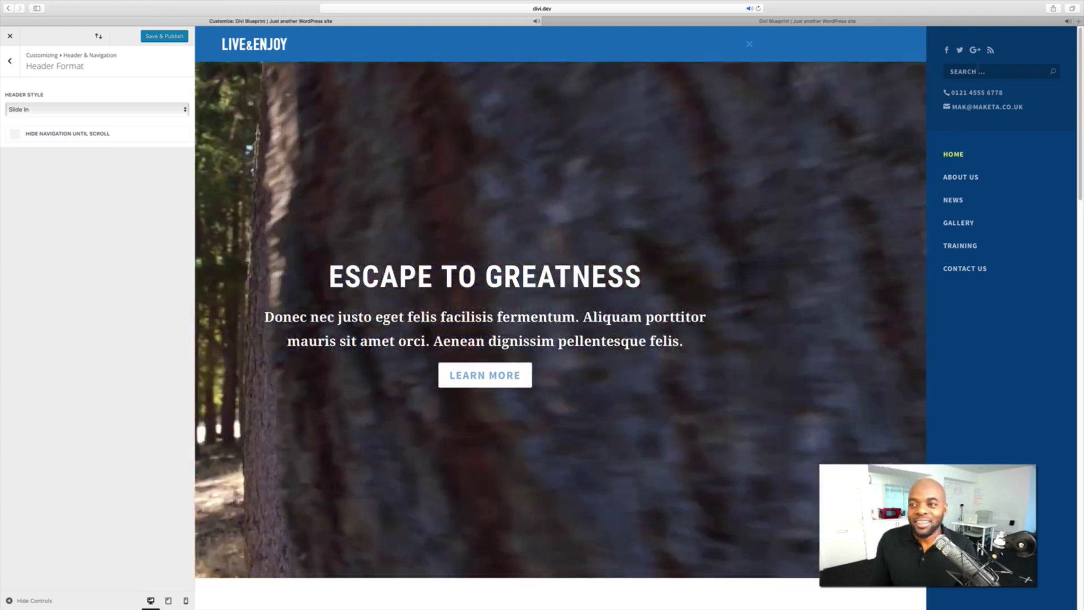
pyautogui.click(749, 44)
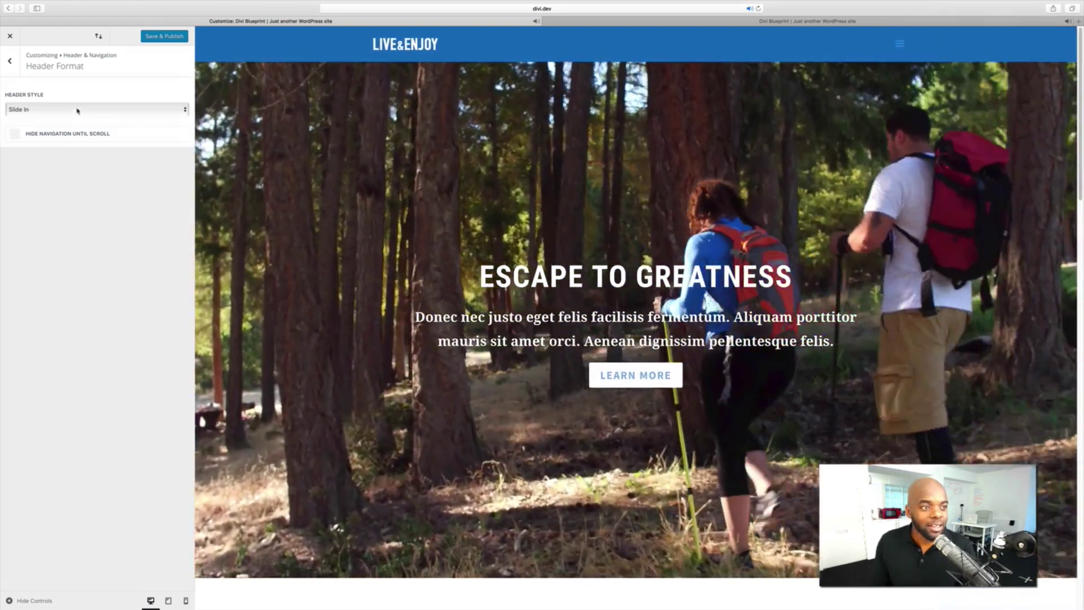
# Set the header style to Fullscreen, preview the open menu, and leave the customizer without publishing
pyautogui.click(78, 110)
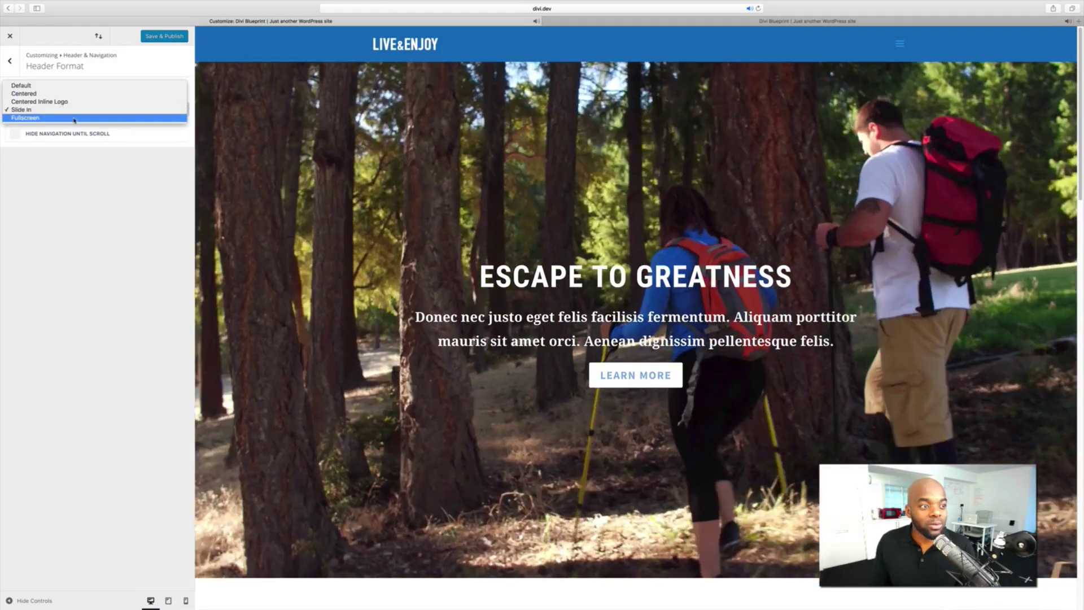
pyautogui.click(74, 119)
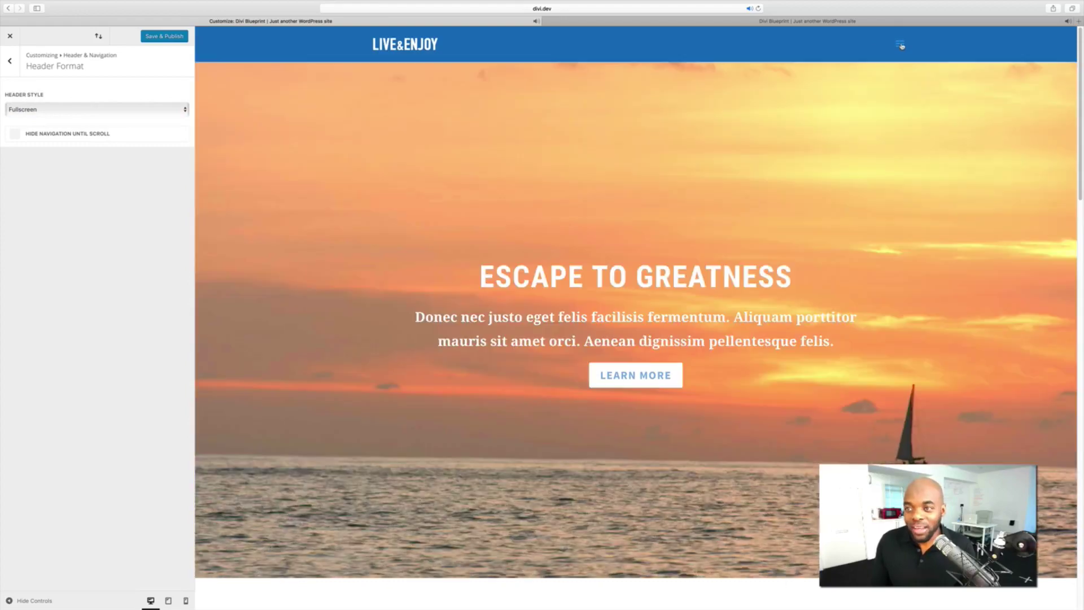
pyautogui.click(901, 45)
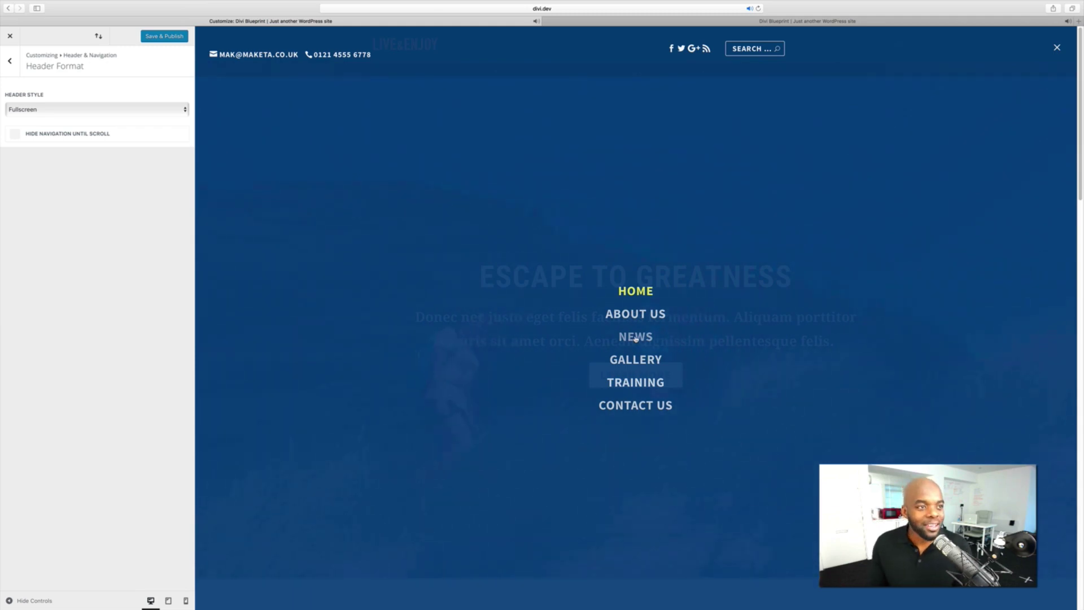
pyautogui.click(10, 37)
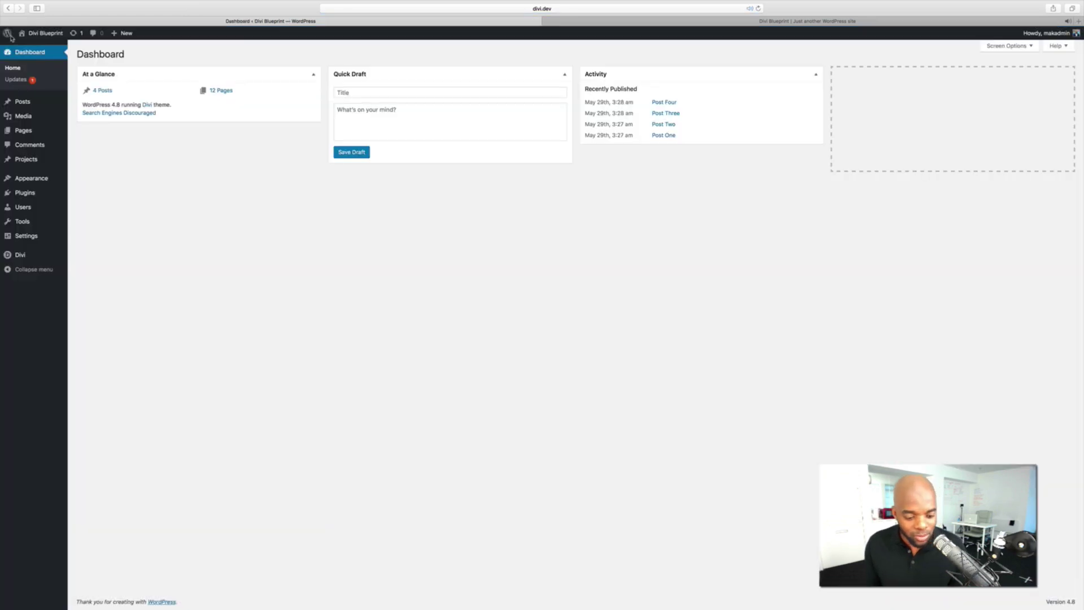
# Open the Home front page for editing from the pages list
pyautogui.moveTo(35, 199)
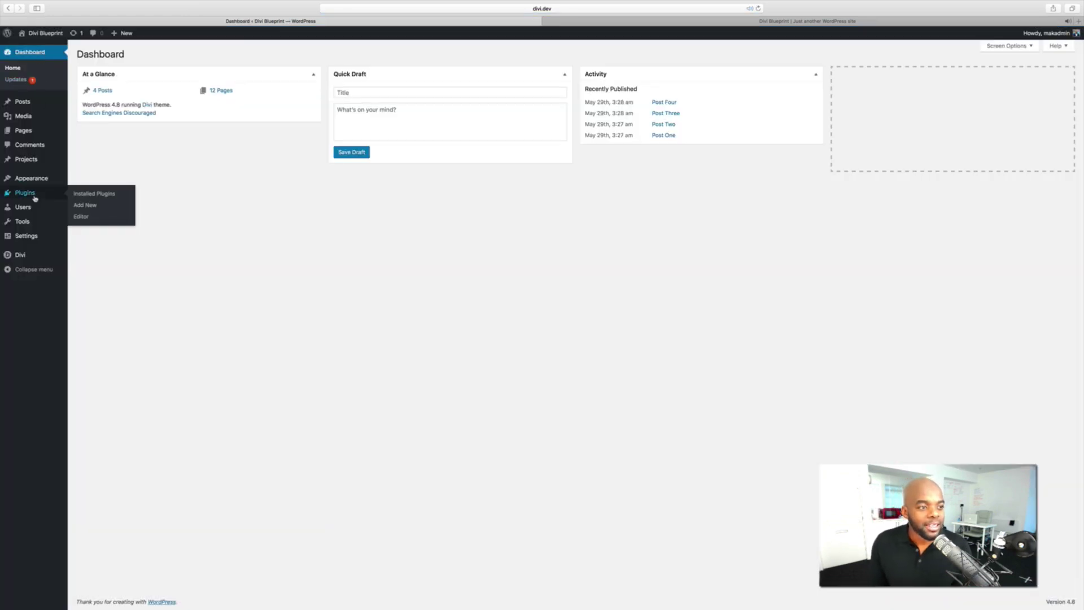
pyautogui.moveTo(26, 132)
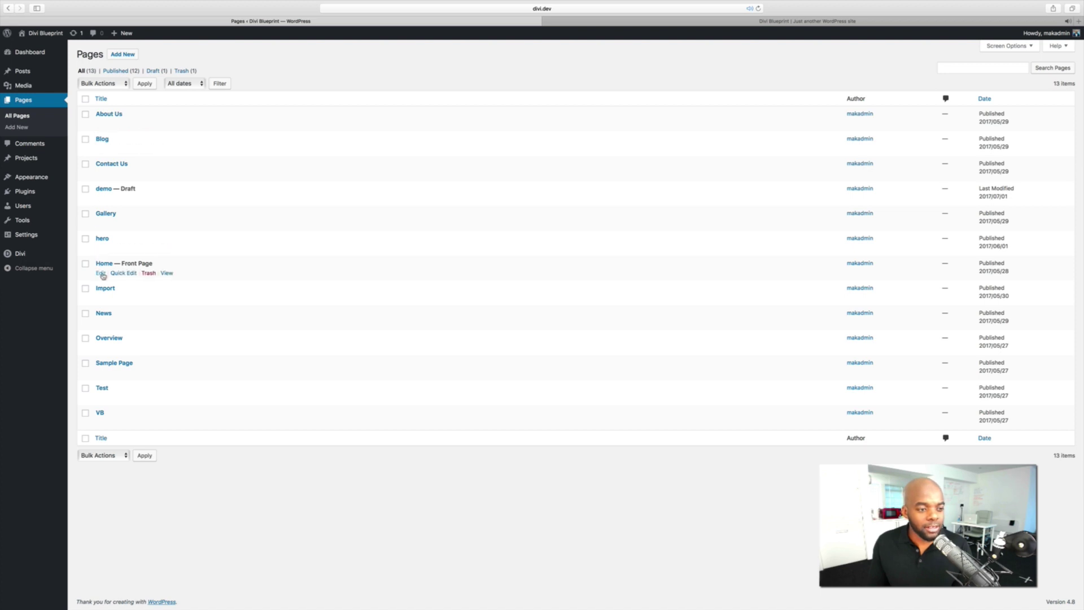
pyautogui.click(102, 274)
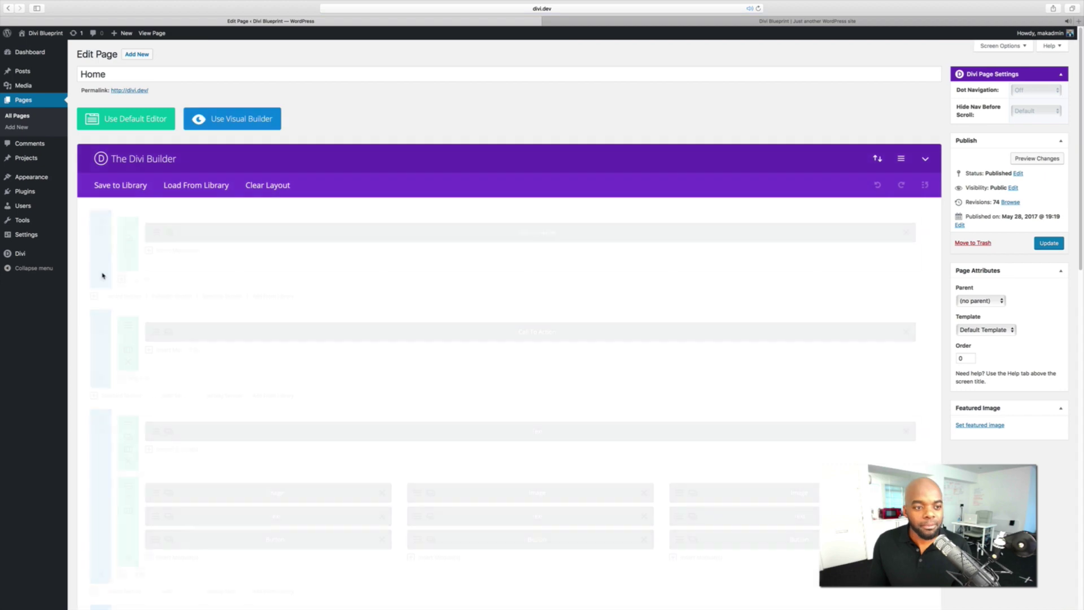
# Look over the Home page's sections, rows and default-named modules in the Divi Builder layout
pyautogui.scroll(-20, 554, 284)
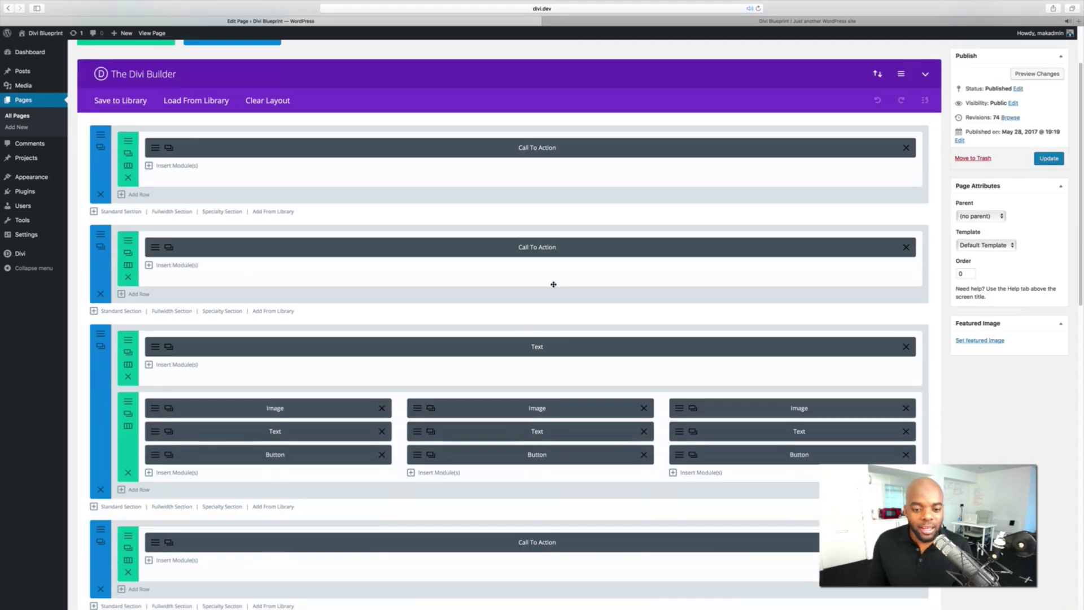
pyautogui.scroll(20, 553, 285)
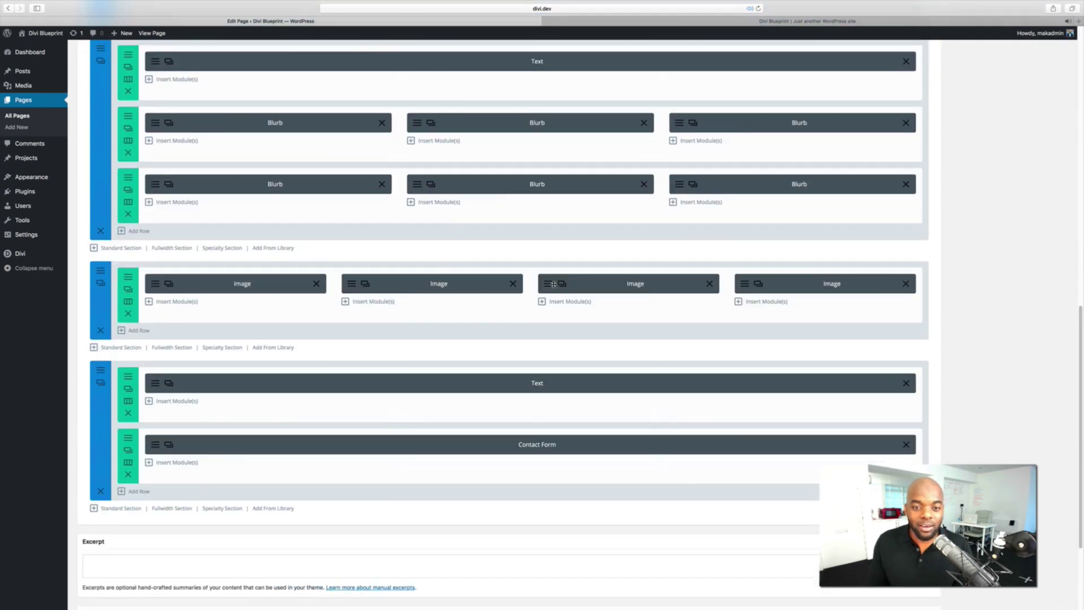
pyautogui.scroll(-8, 514, 336)
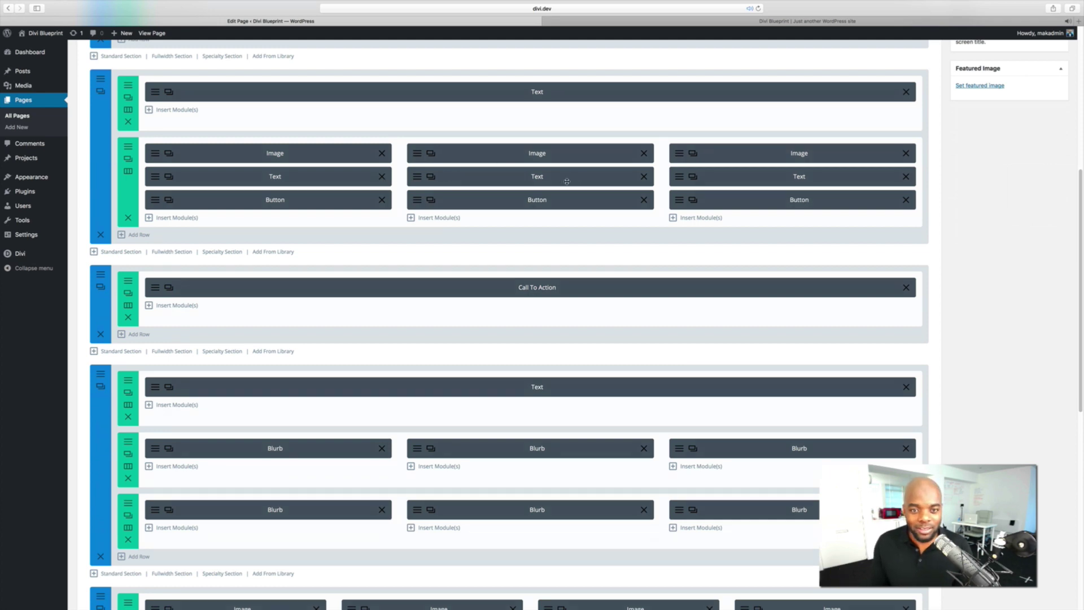
pyautogui.scroll(3, 575, 322)
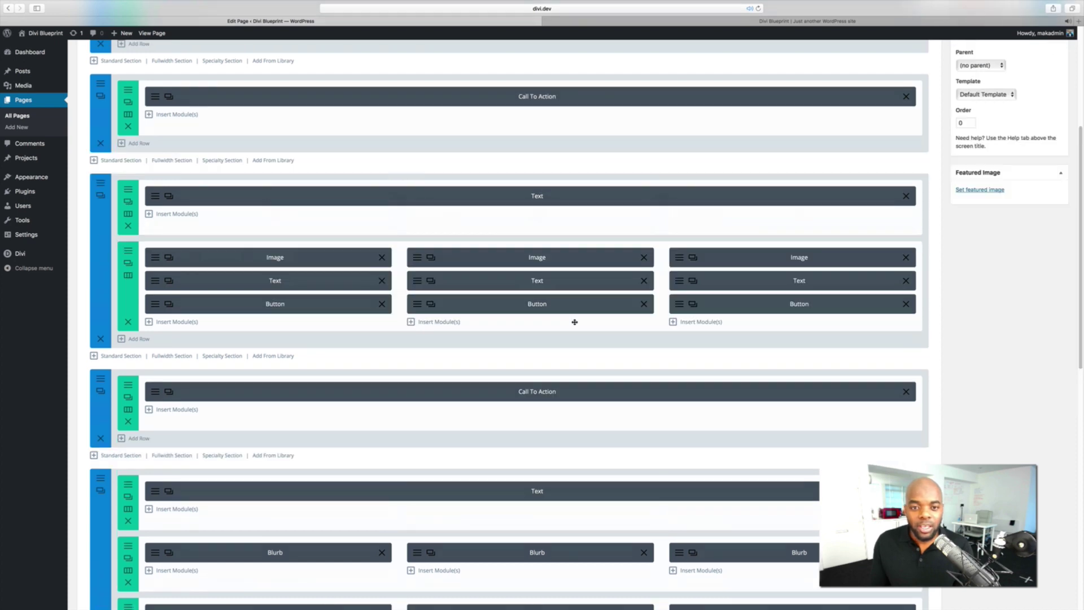
pyautogui.scroll(5, 575, 322)
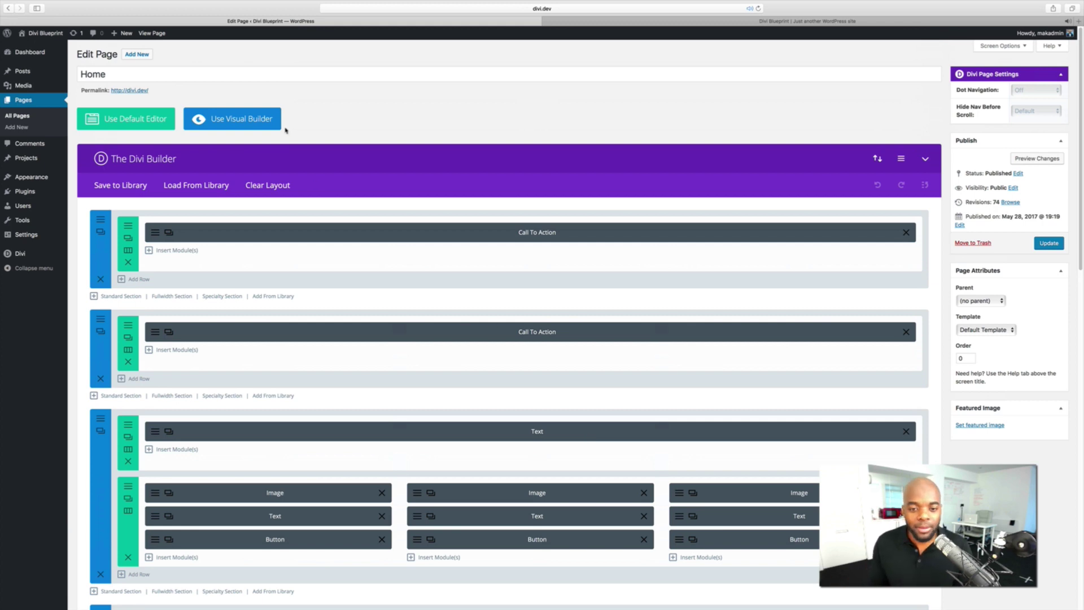
pyautogui.scroll(-3, 426, 207)
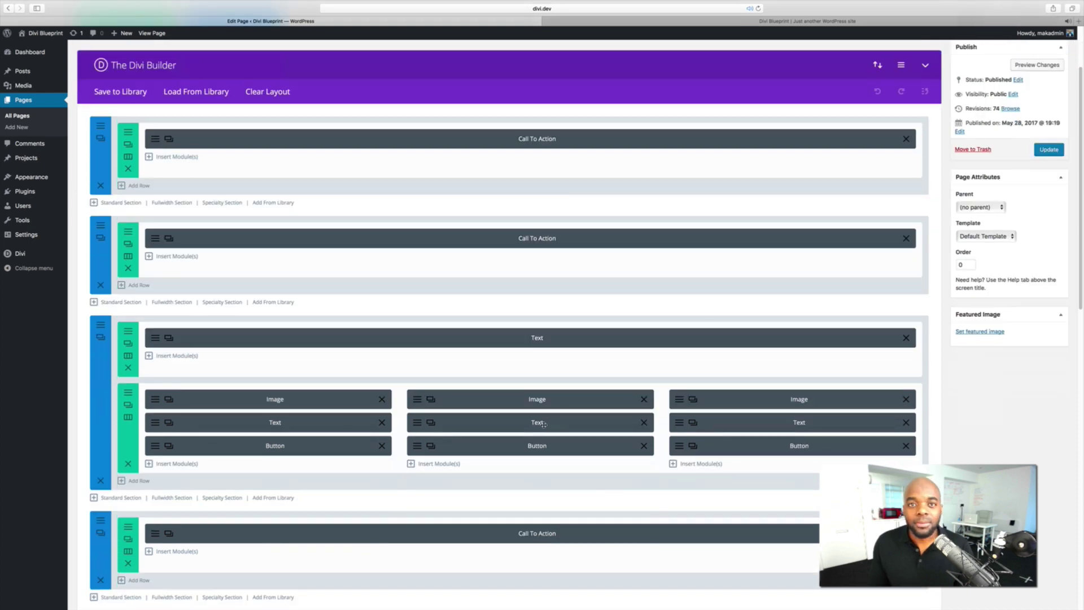
pyautogui.scroll(-3, 564, 409)
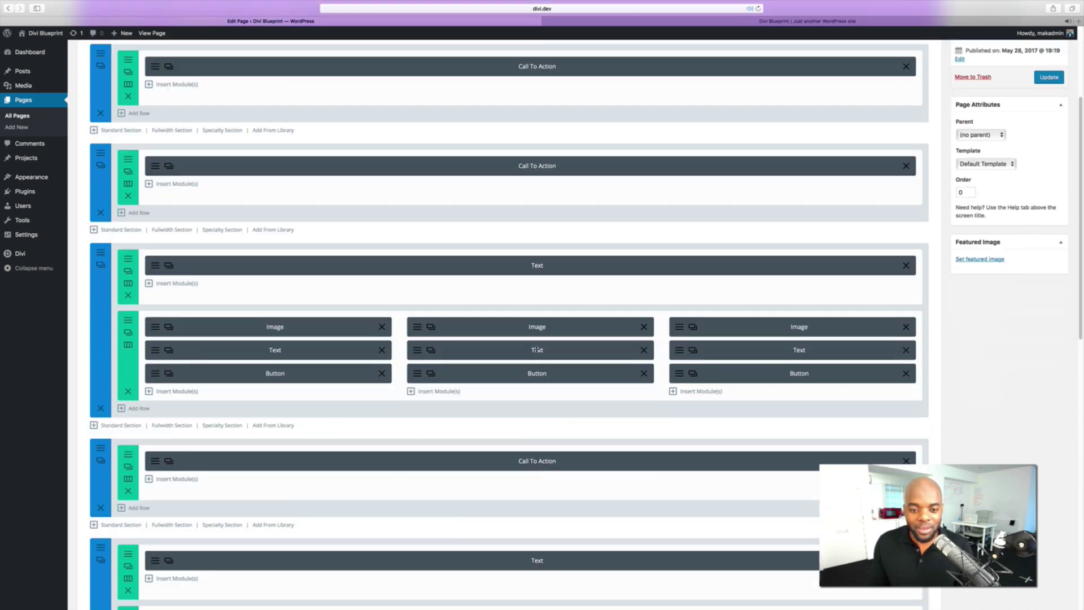
# Rename the middle-column Text module, between the Image and Button modules, as "services 1"
pyautogui.rightClick(537, 350)
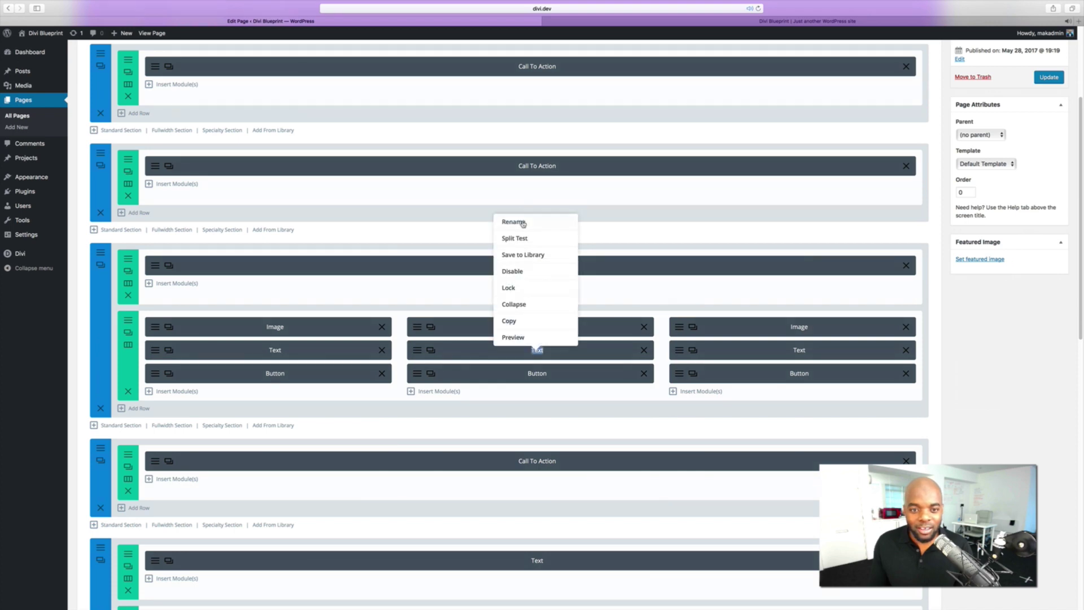
pyautogui.click(523, 222)
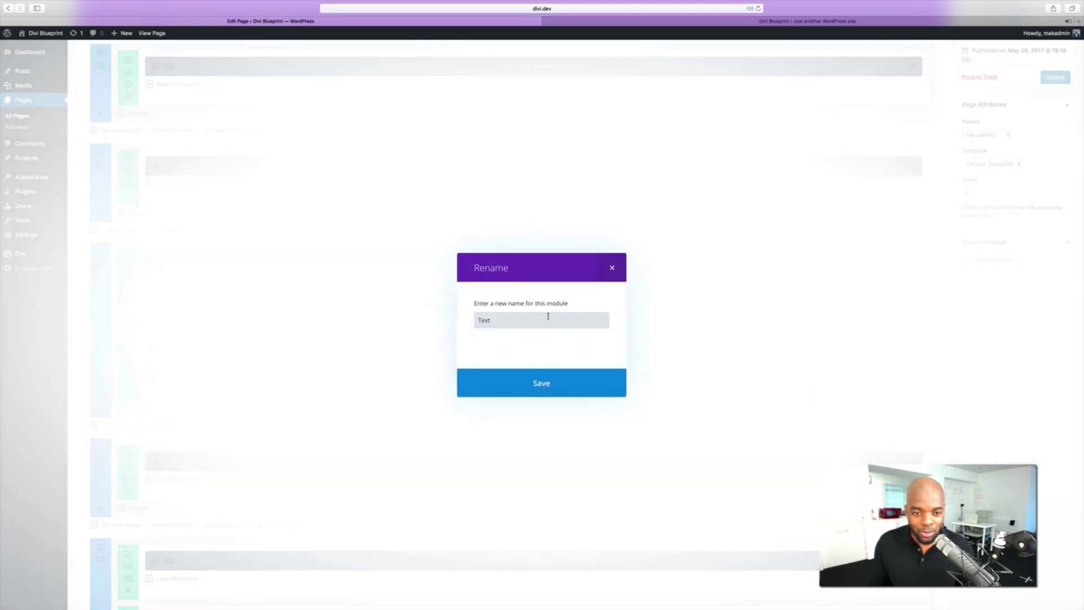
pyautogui.press('super+a')
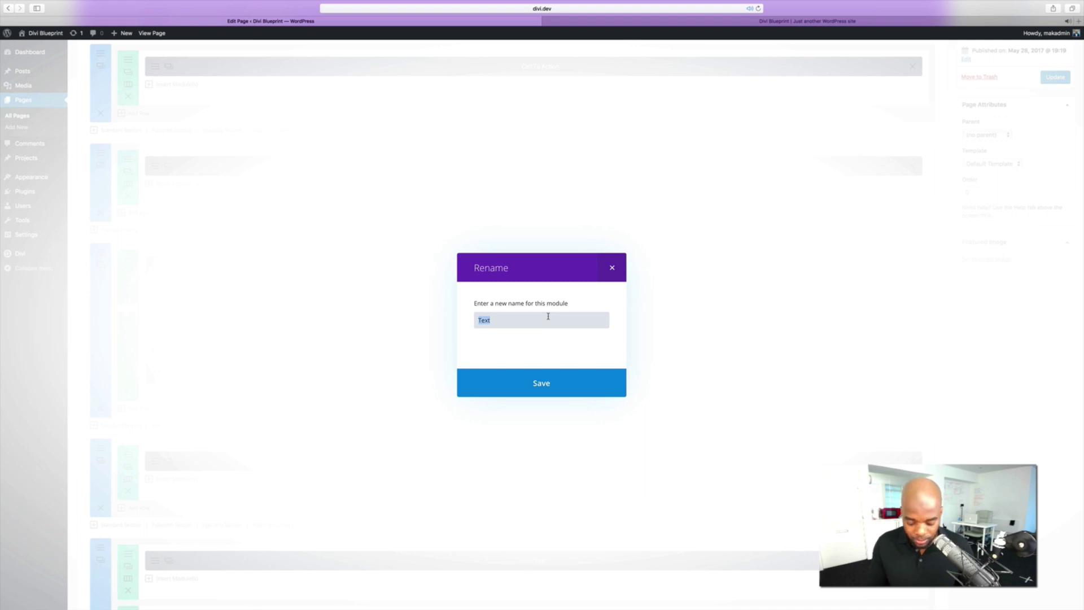
pyautogui.write('ser')
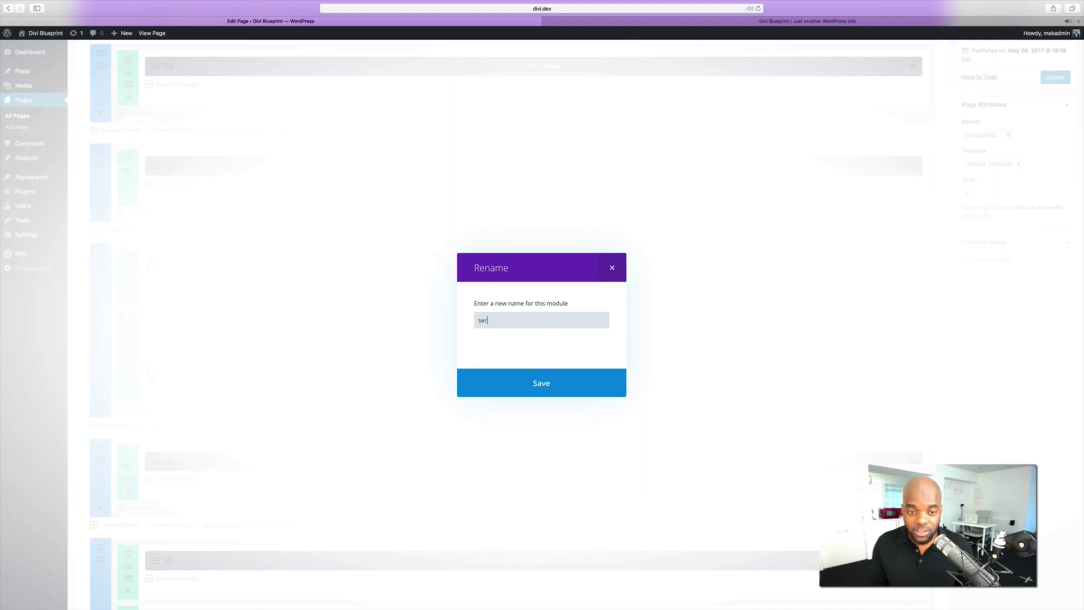
pyautogui.write('vi')
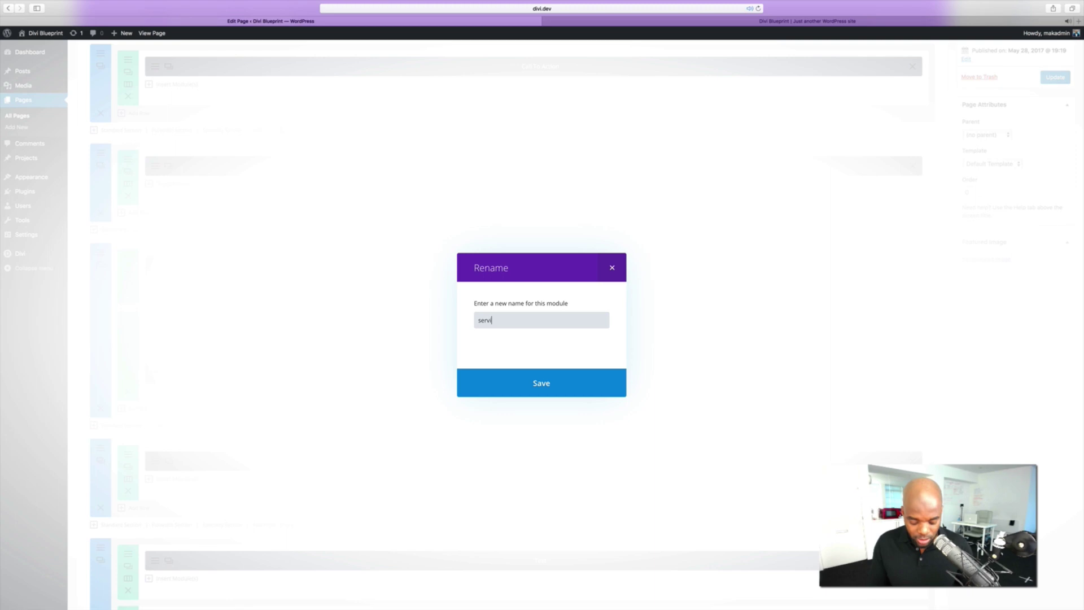
pyautogui.write('ces')
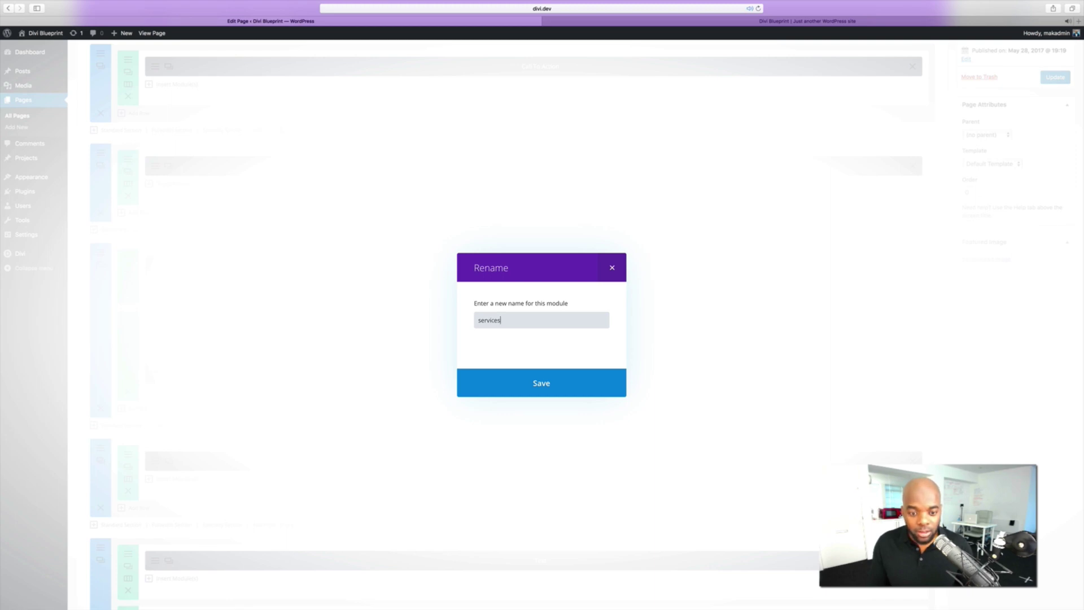
pyautogui.write(' 1')
pyautogui.press('Return')
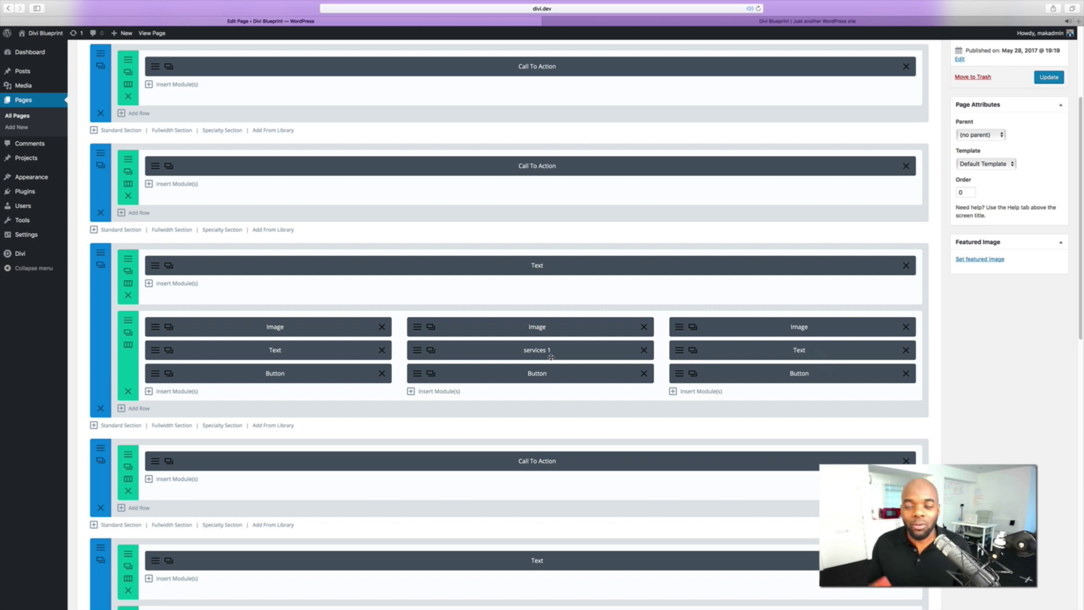
# Open the Home page in the Visual Builder
pyautogui.scroll(5, 551, 353)
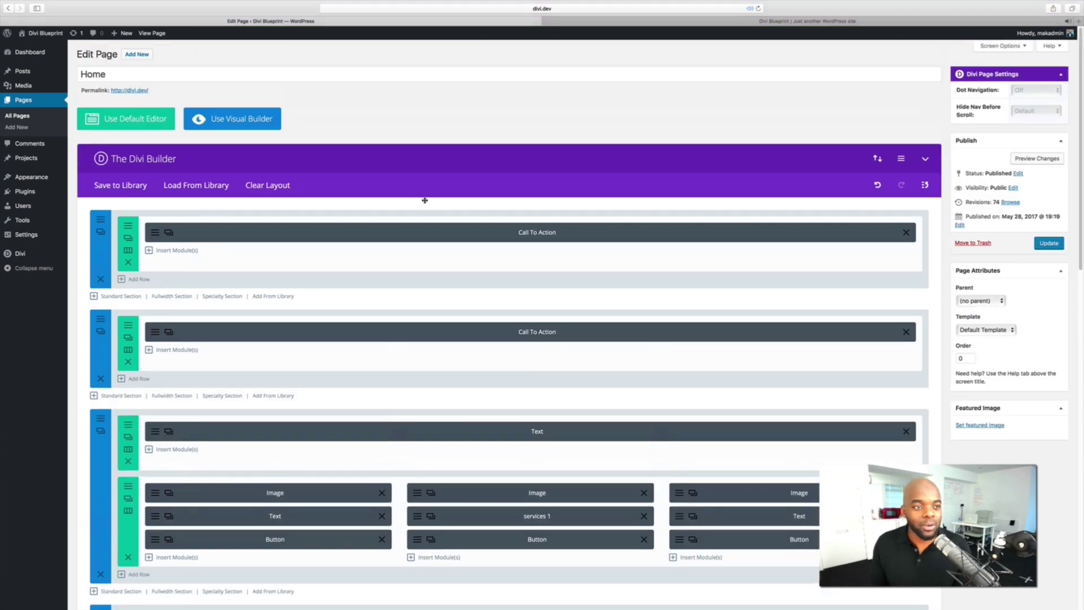
pyautogui.click(243, 120)
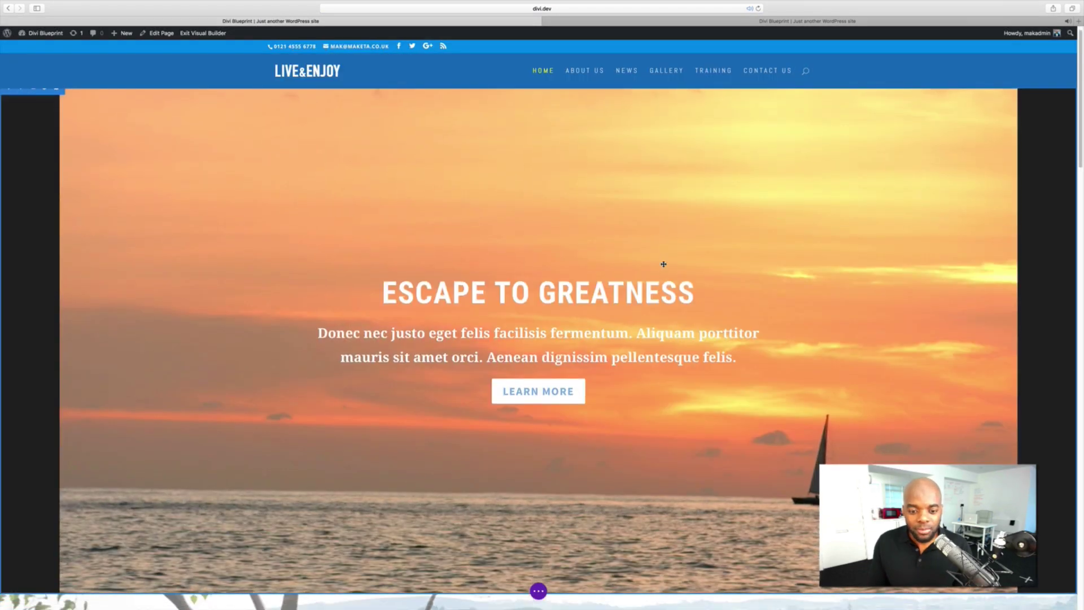
# Look through the page's sections in the Visual Builder, from the hero area through Our Adventures and Our Services to Get In Touch
pyautogui.scroll(-10, 664, 266)
pyautogui.scroll(-5, 811, 187)
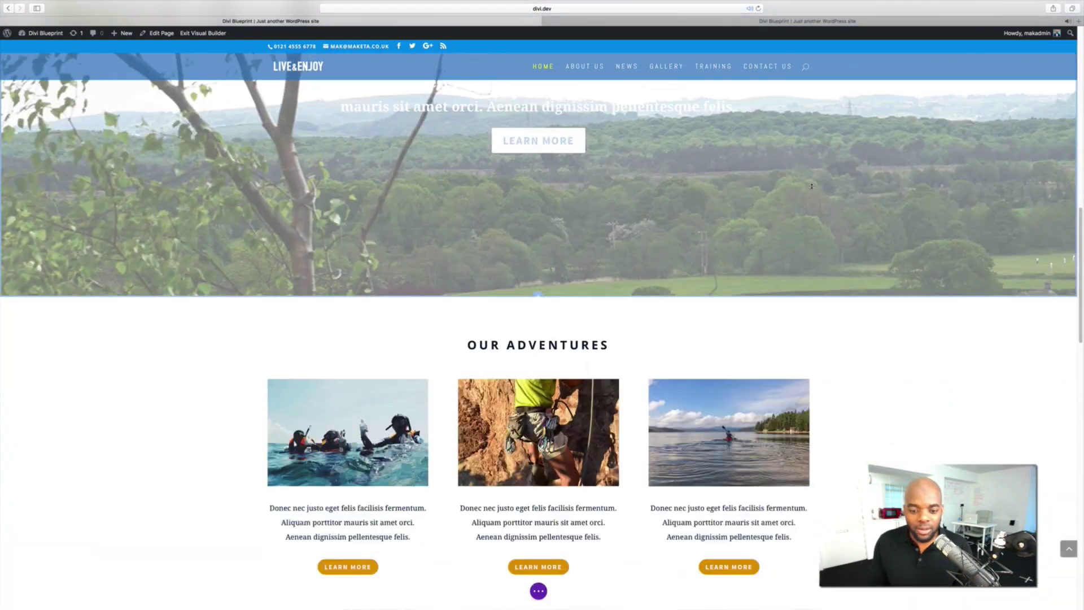
pyautogui.scroll(-8, 812, 186)
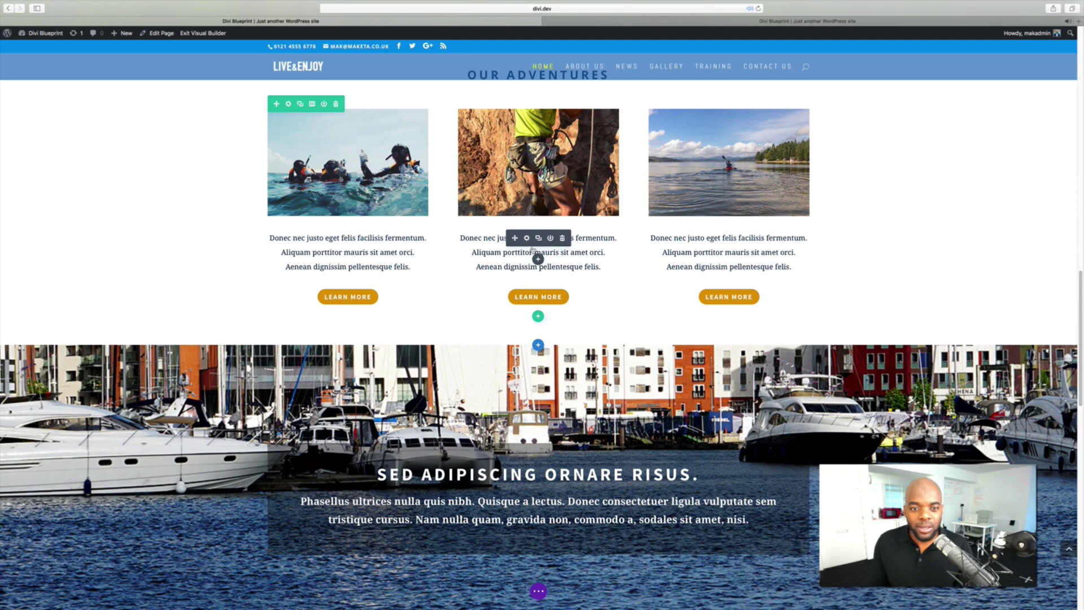
pyautogui.scroll(-3, 621, 249)
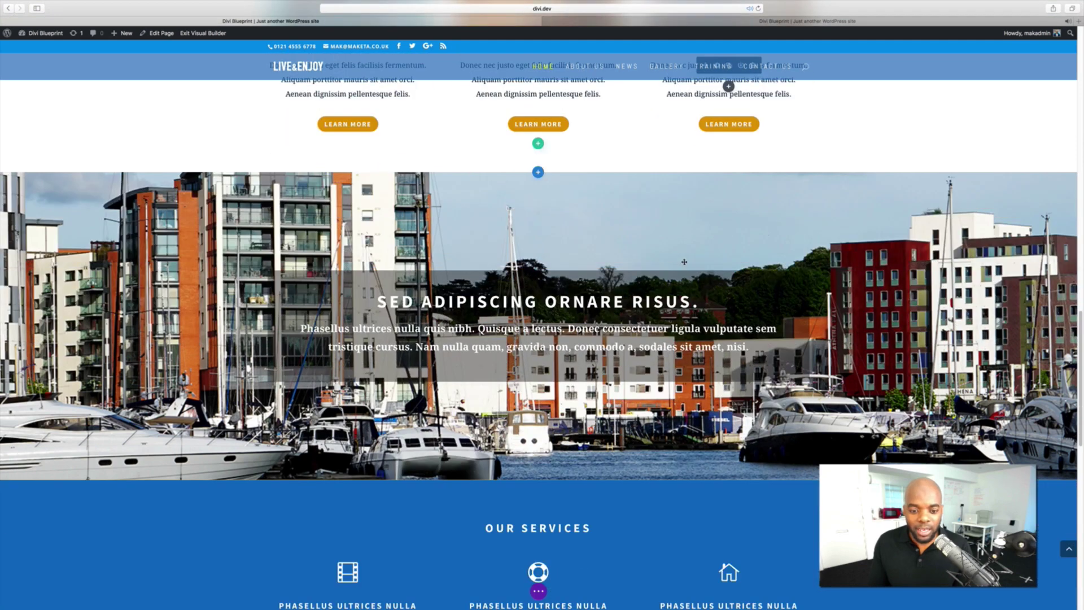
pyautogui.scroll(-7, 608, 245)
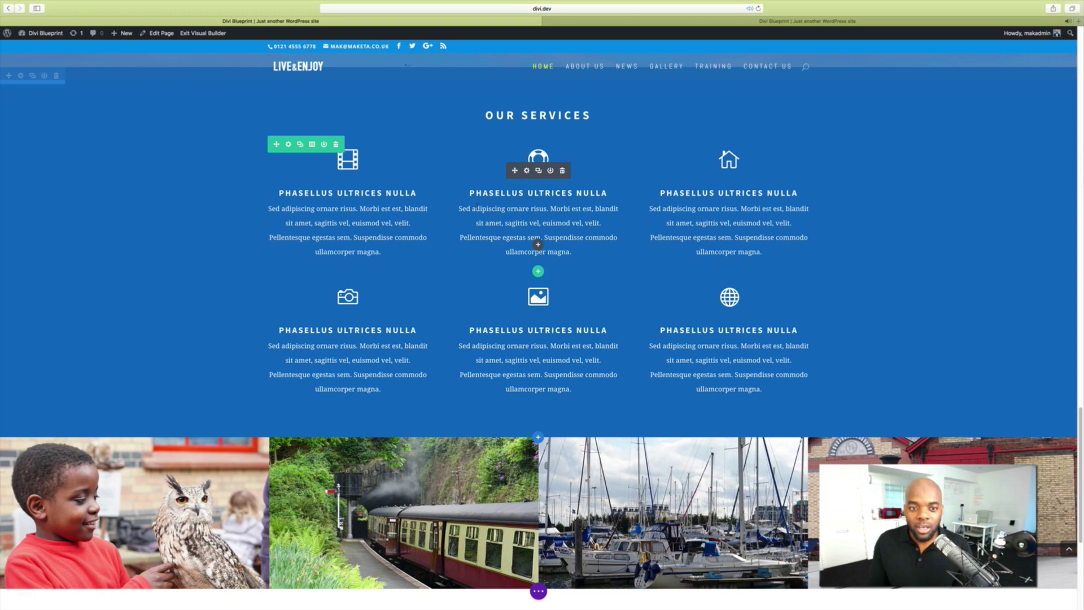
pyautogui.scroll(3, 573, 222)
pyautogui.scroll(10, 573, 222)
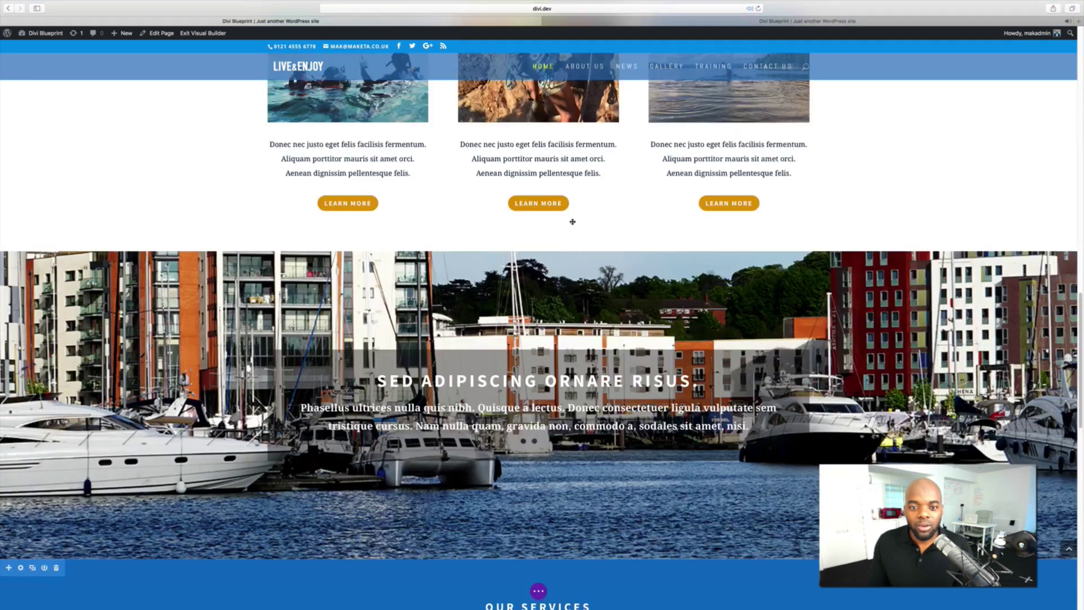
pyautogui.scroll(6, 585, 346)
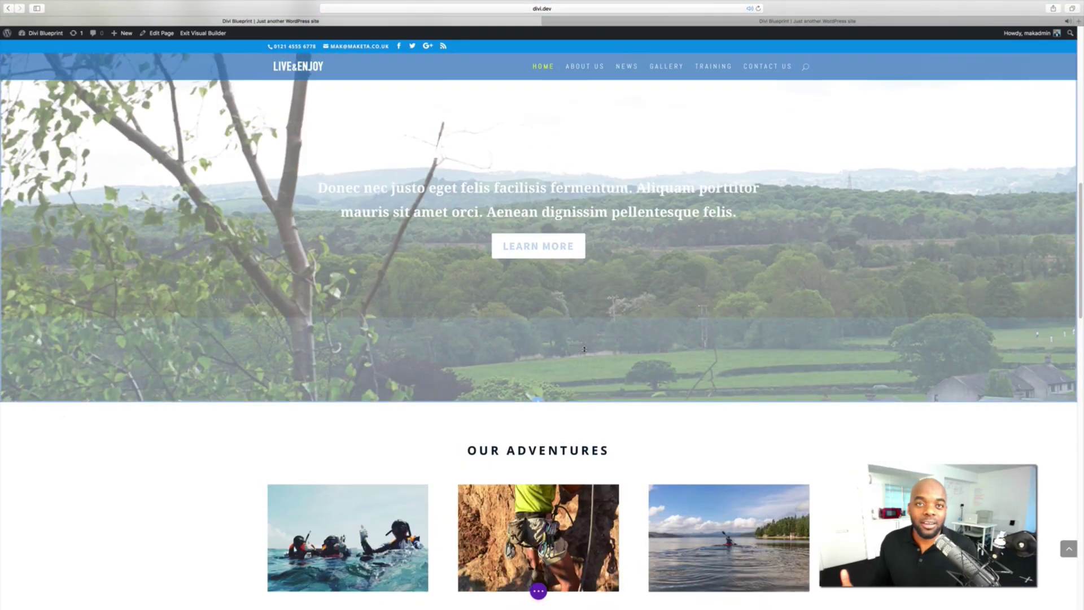
pyautogui.scroll(-3, 585, 360)
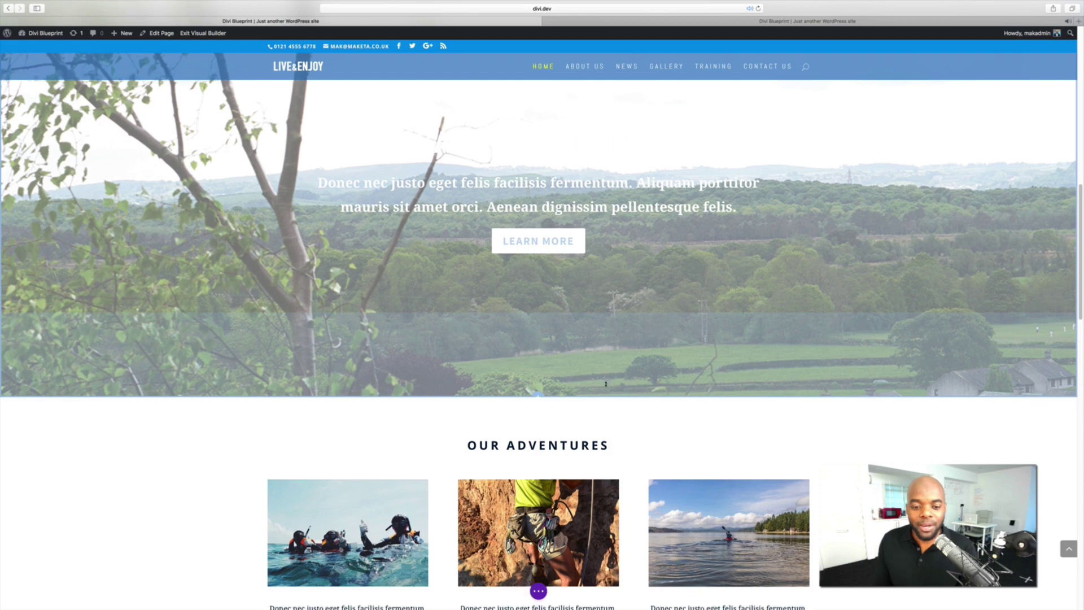
pyautogui.scroll(-1, 545, 475)
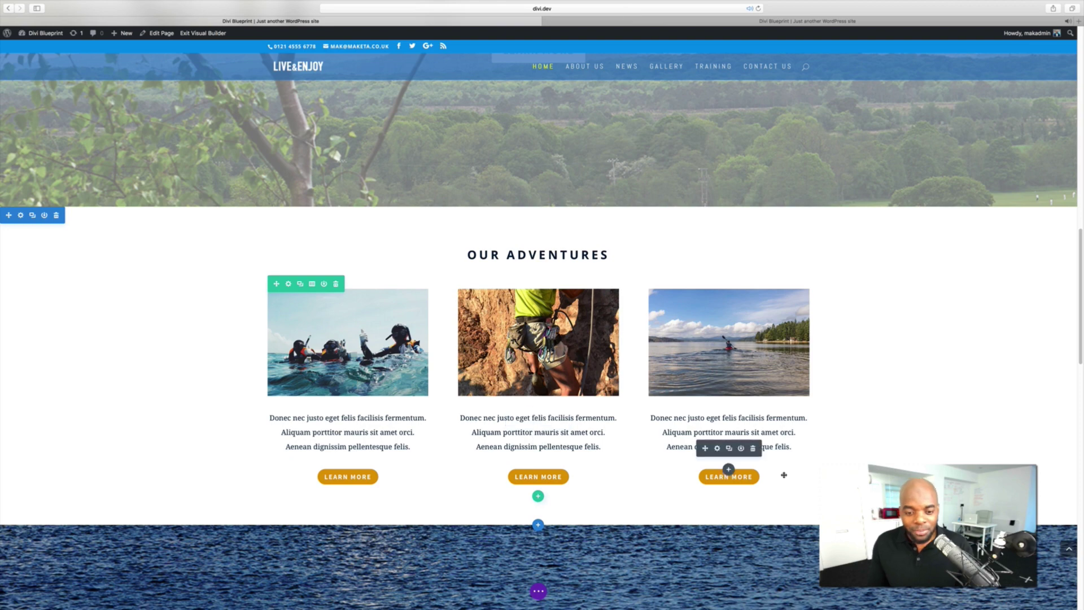
pyautogui.scroll(-10, 800, 459)
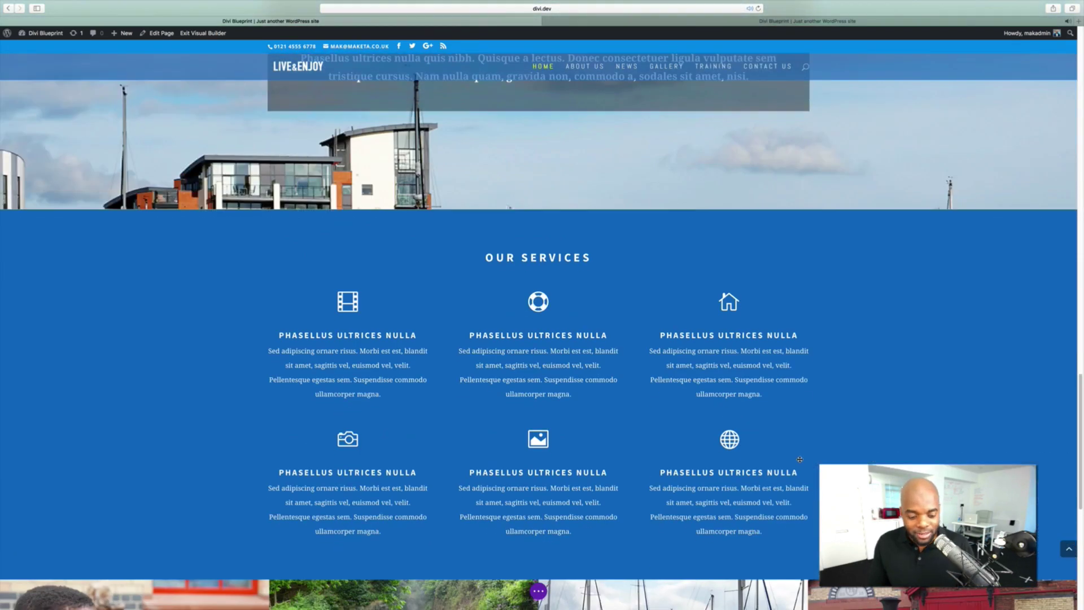
pyautogui.scroll(-1, 800, 459)
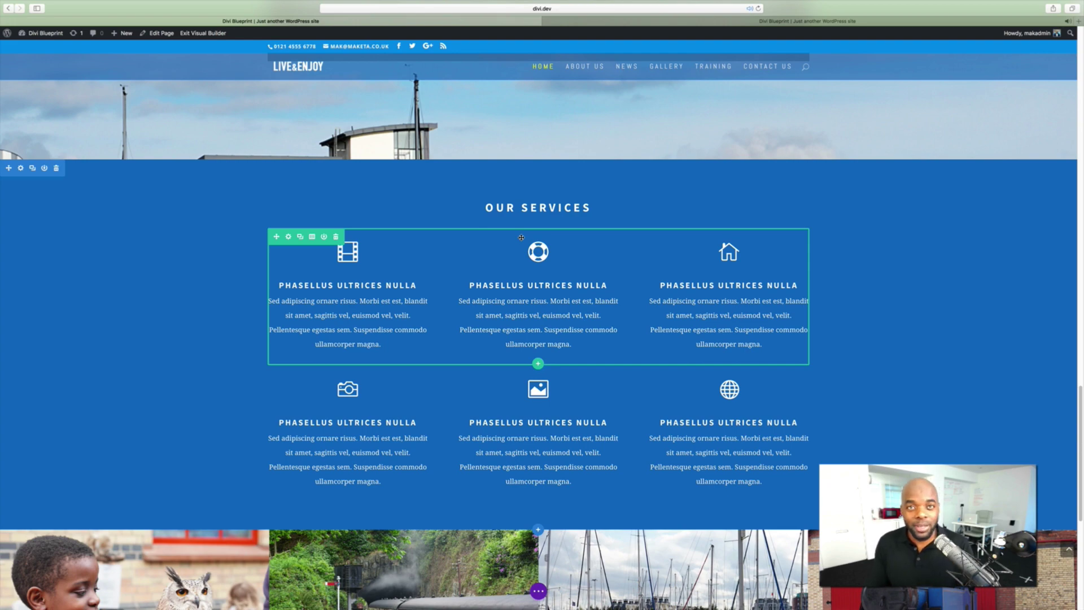
pyautogui.scroll(-3, 531, 404)
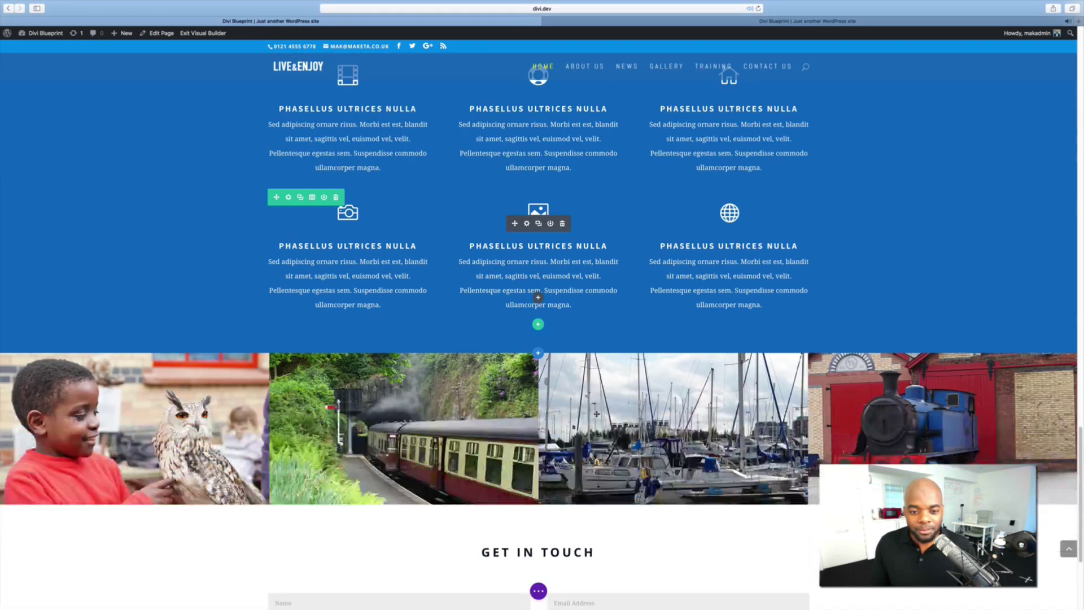
pyautogui.scroll(-1, 534, 260)
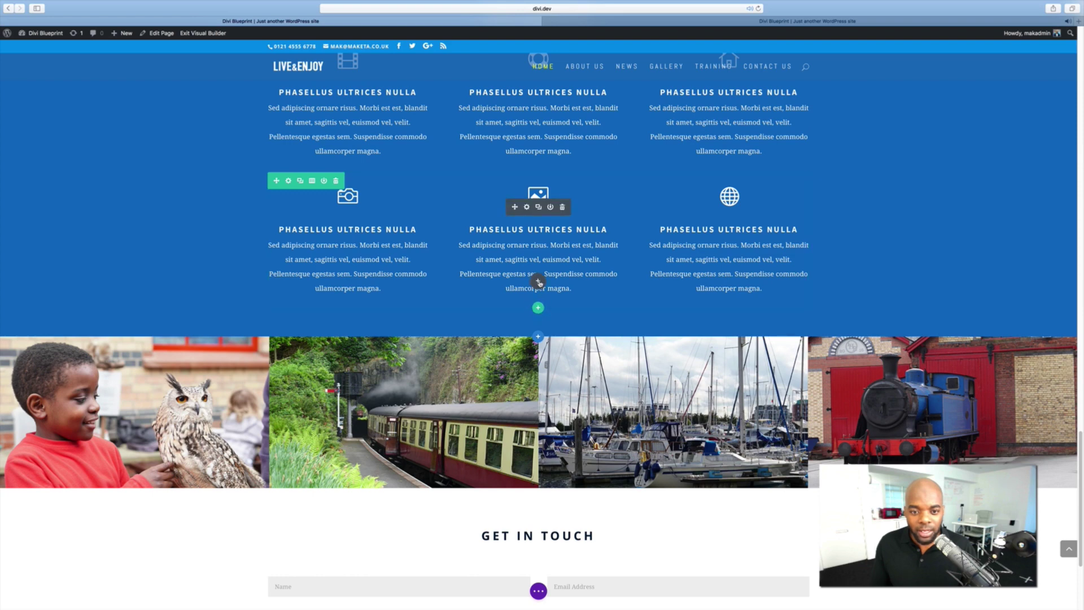
# View the Insert Module and Insert Row options for the second Our Services row, closing each without inserting anything
pyautogui.click(538, 281)
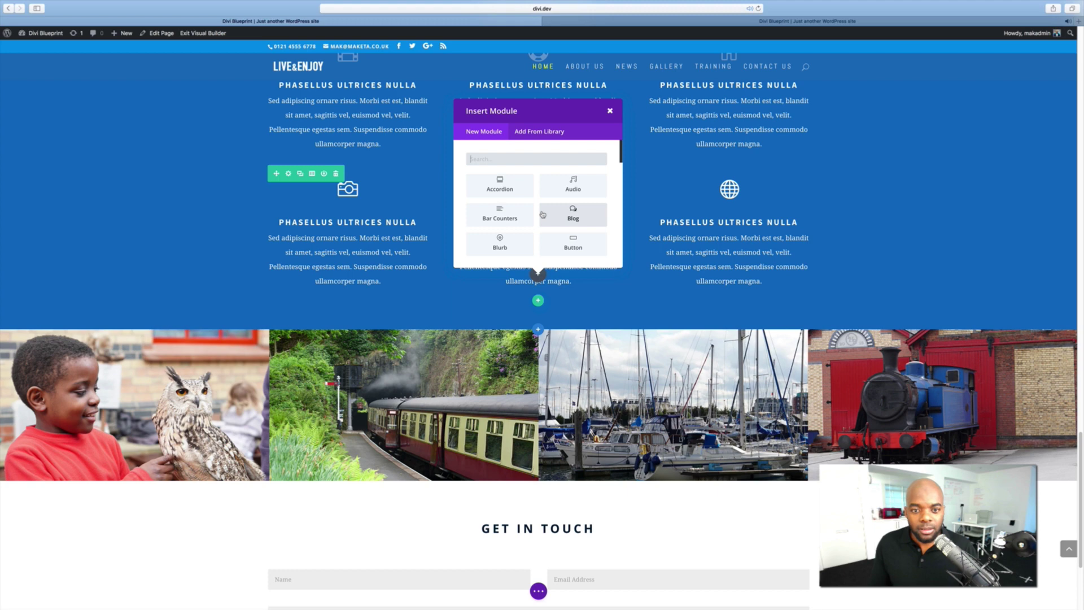
pyautogui.click(610, 110)
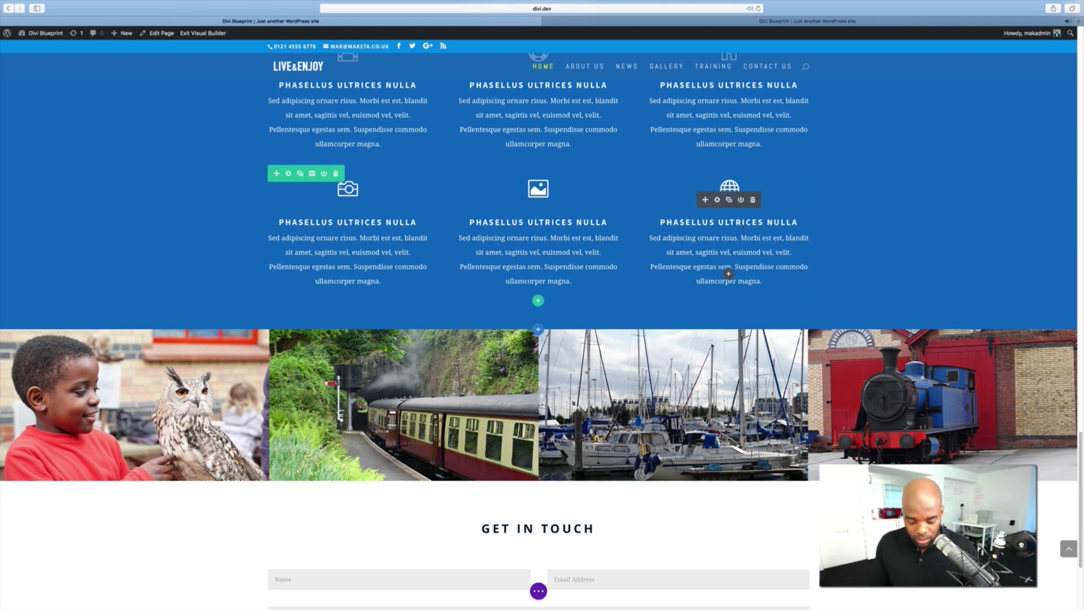
pyautogui.click(538, 302)
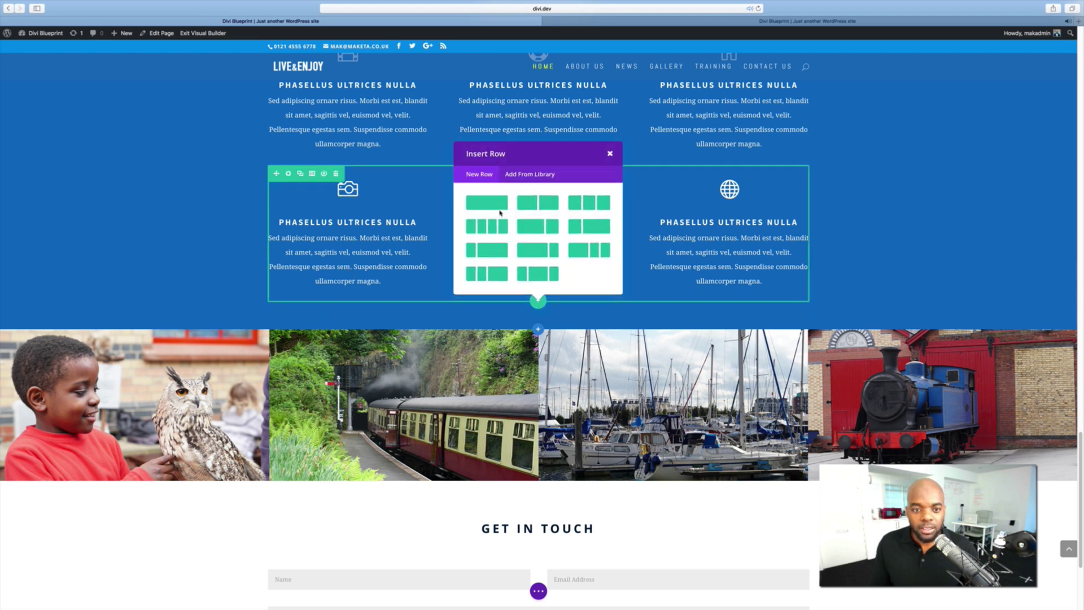
pyautogui.click(610, 154)
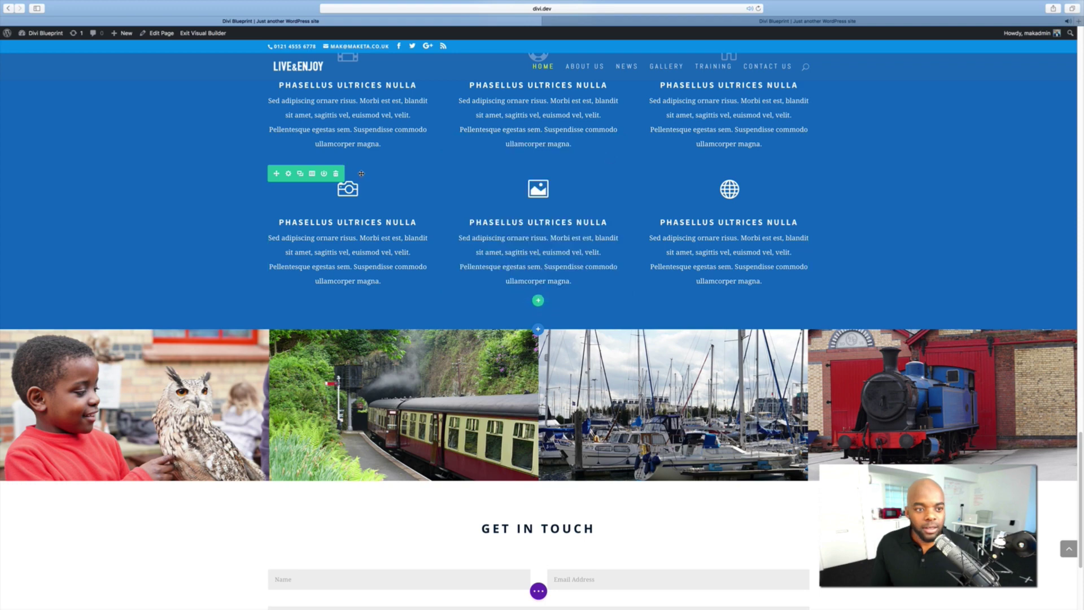
# Duplicate the second Our Services row and replace the globe blurb in the new row with a copy of the camera blurb
pyautogui.click(301, 175)
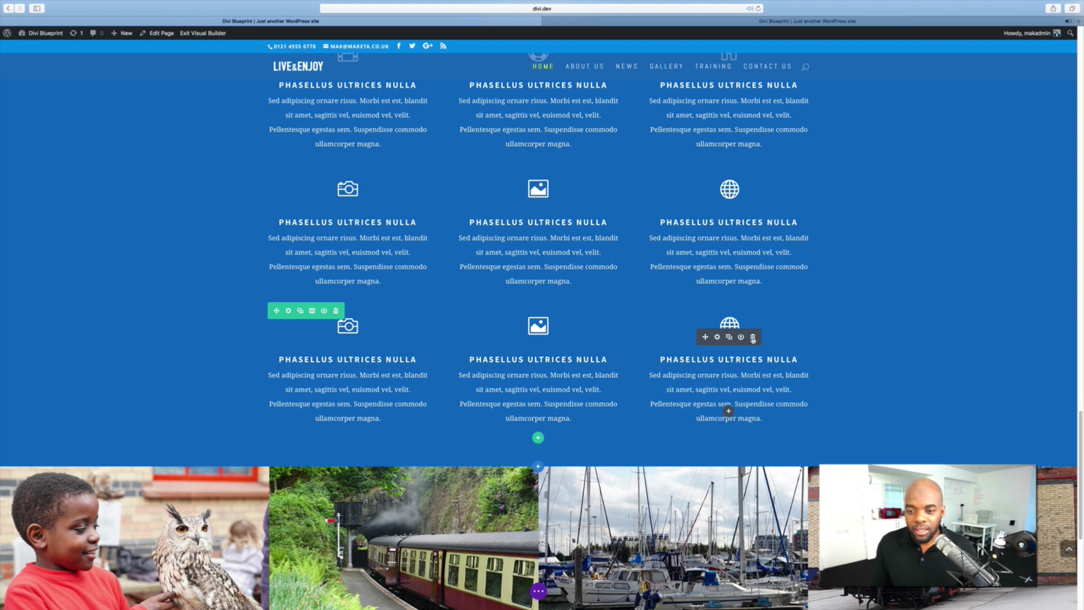
pyautogui.click(753, 338)
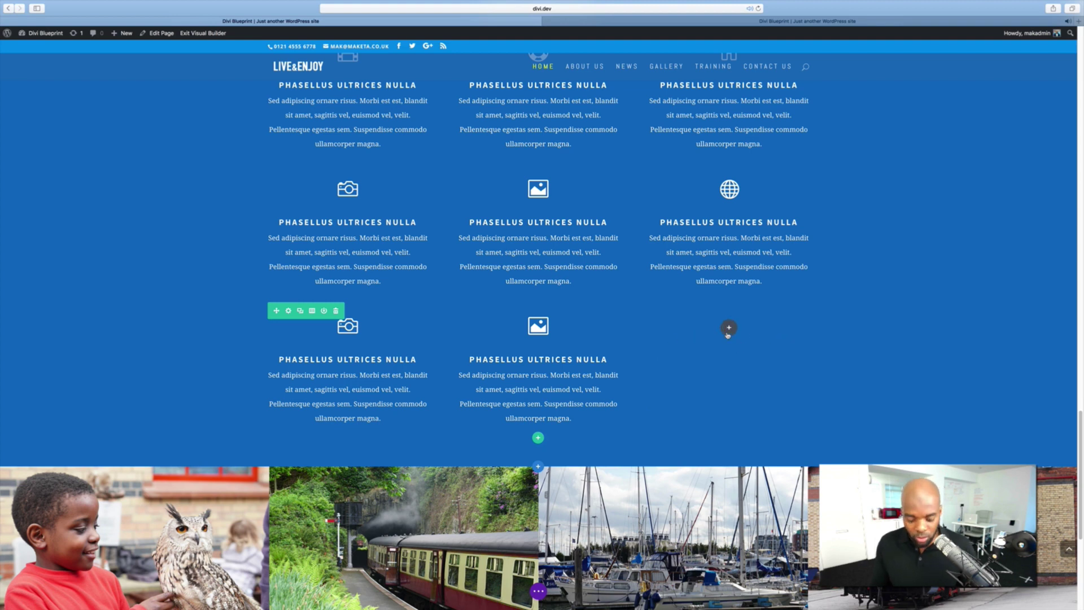
pyautogui.press('super+v')
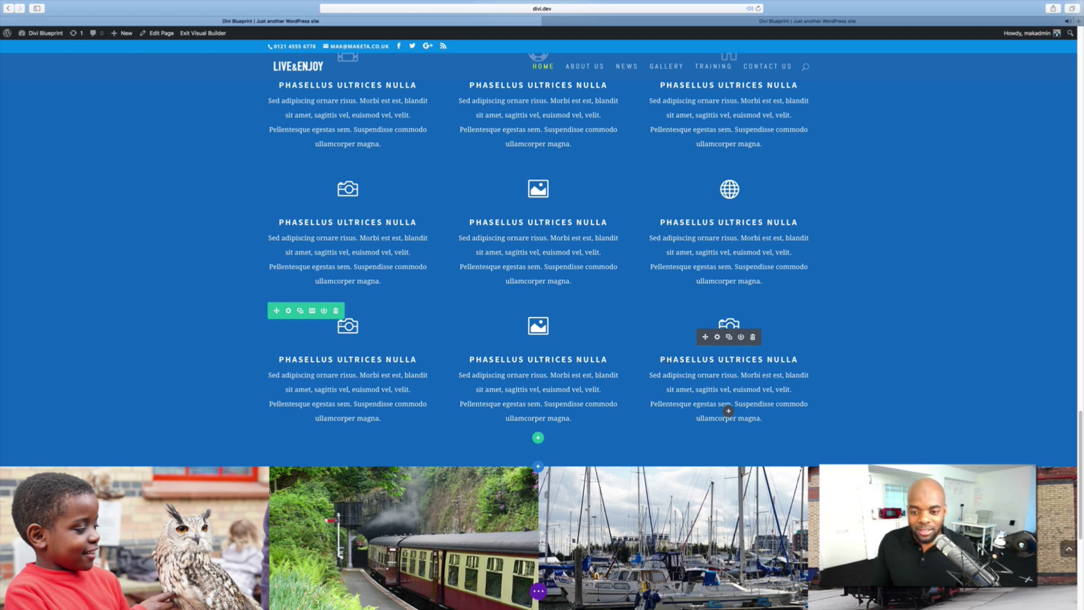
# Change the title of the camera blurb in the third column of the duplicated Our Services row to "shasellus ultrices nulla" and save it
pyautogui.click(667, 359)
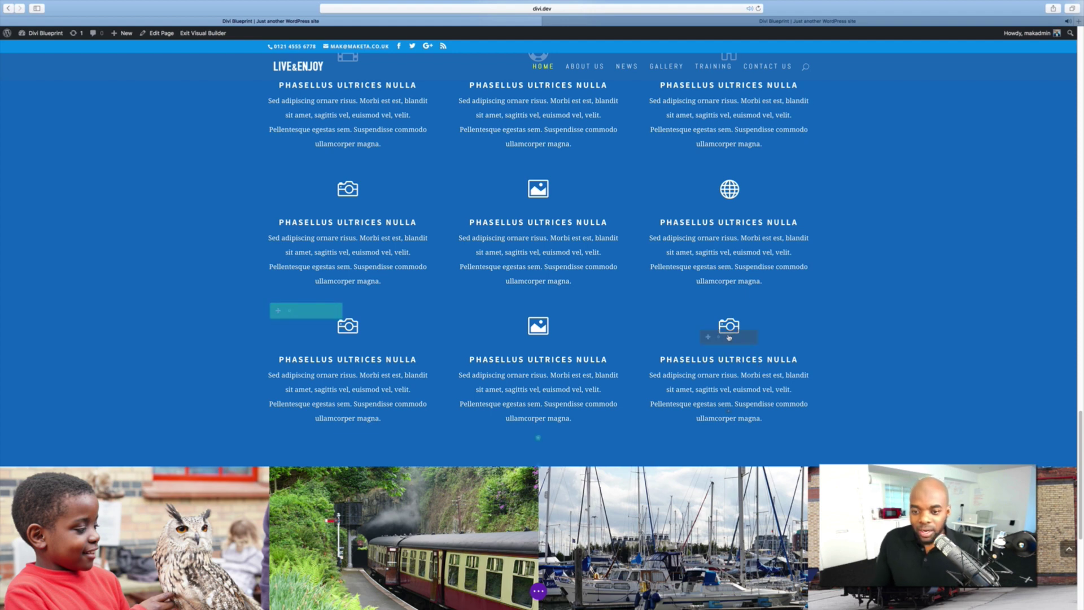
pyautogui.click(718, 335)
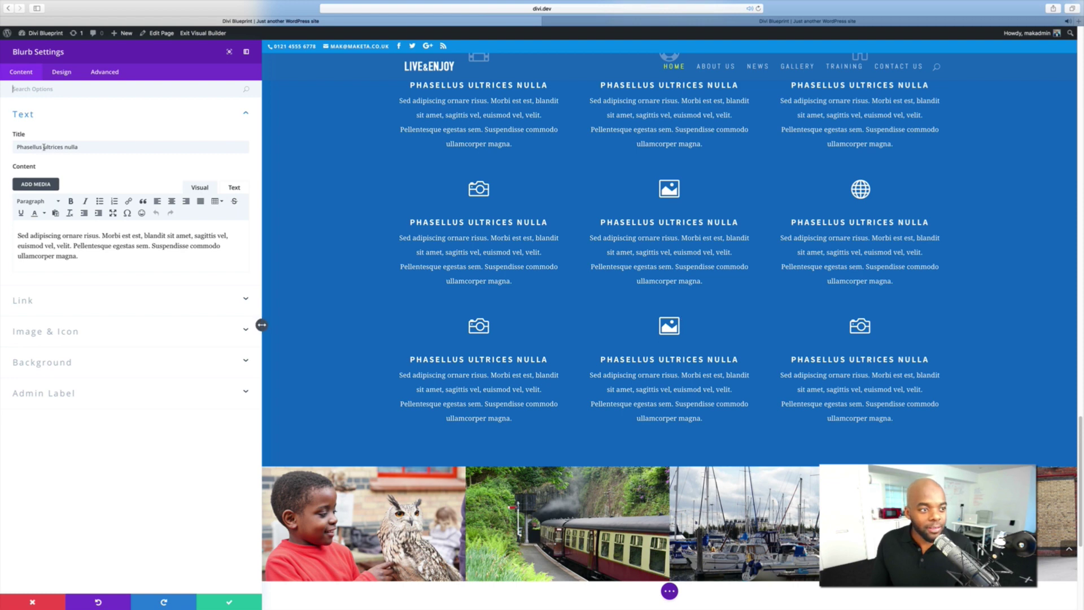
pyautogui.click(14, 146)
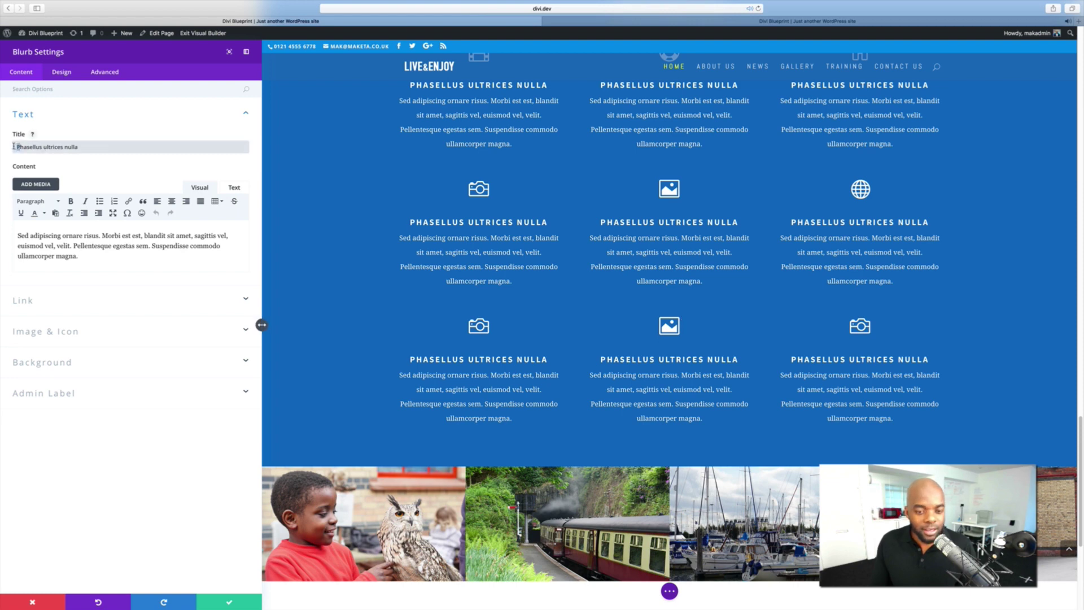
pyautogui.write('s')
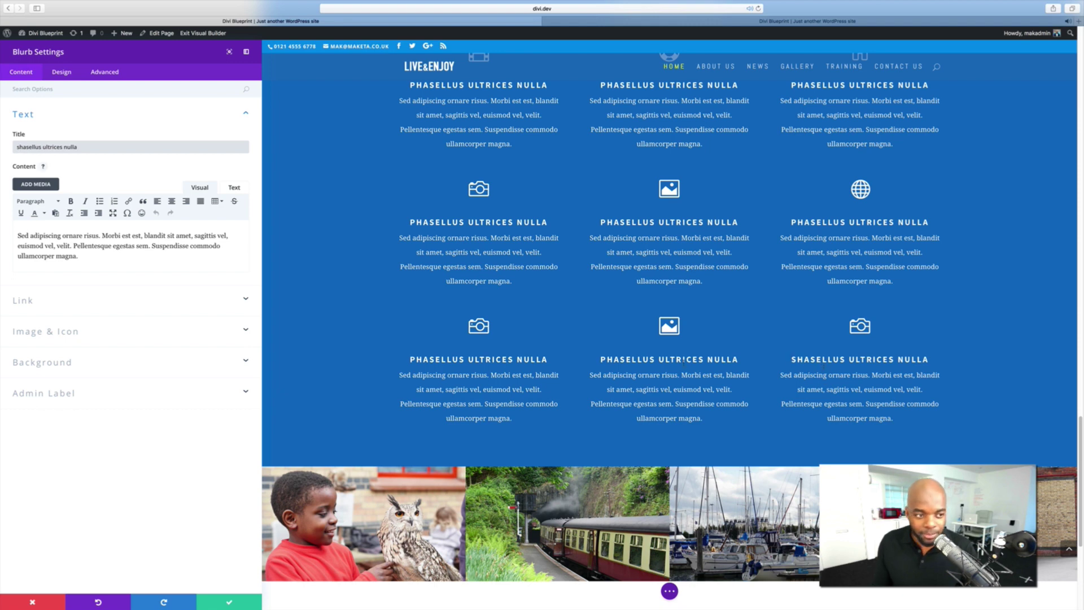
pyautogui.click(231, 604)
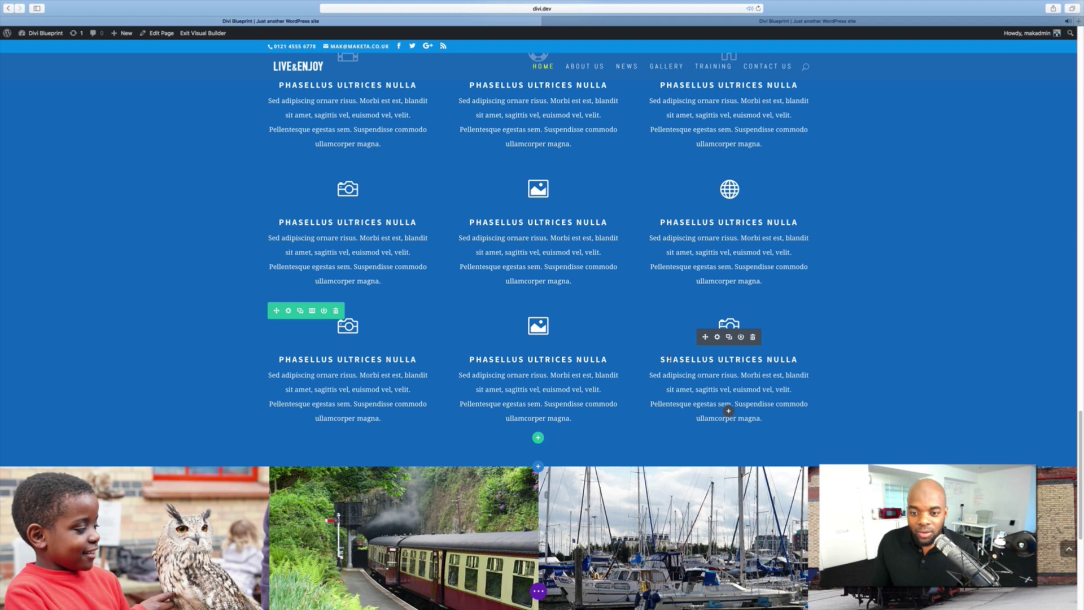
# Replace that blurb's title with "Heading" directly on the page
pyautogui.click(669, 359)
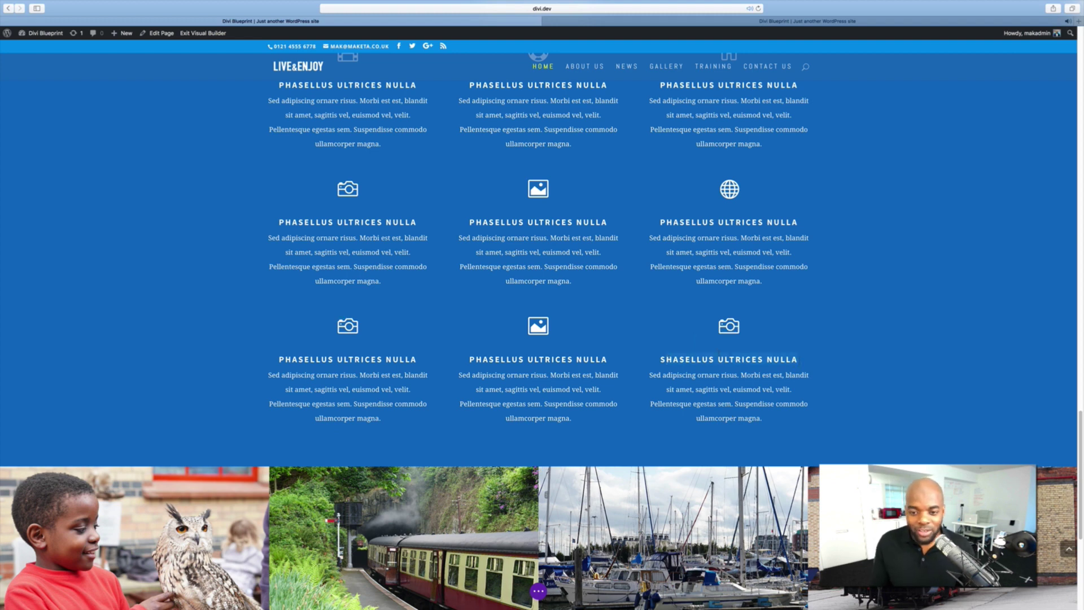
pyautogui.press('BackSpace')
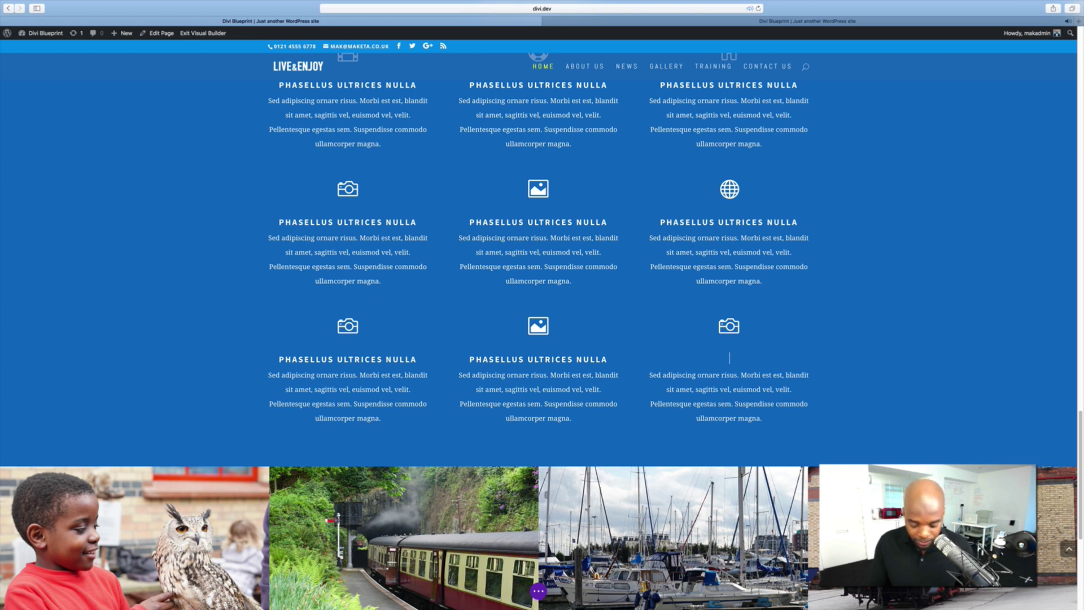
pyautogui.write('Heading')
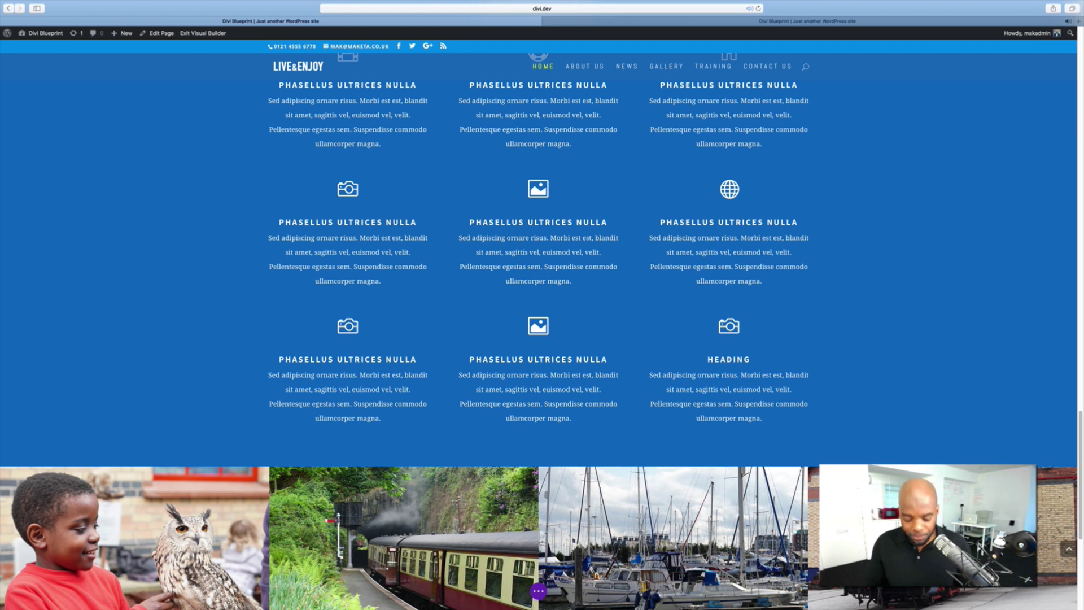
# Undo the title edits, the blurb replacement and the row duplication in the Our Services section
pyautogui.press('super+z')
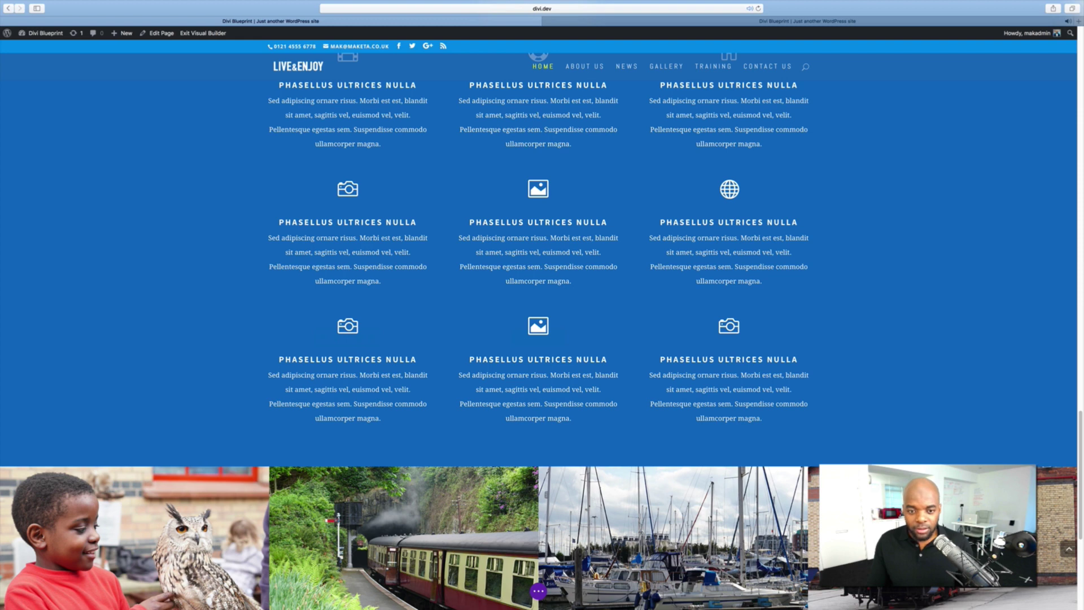
pyautogui.press('super+z')
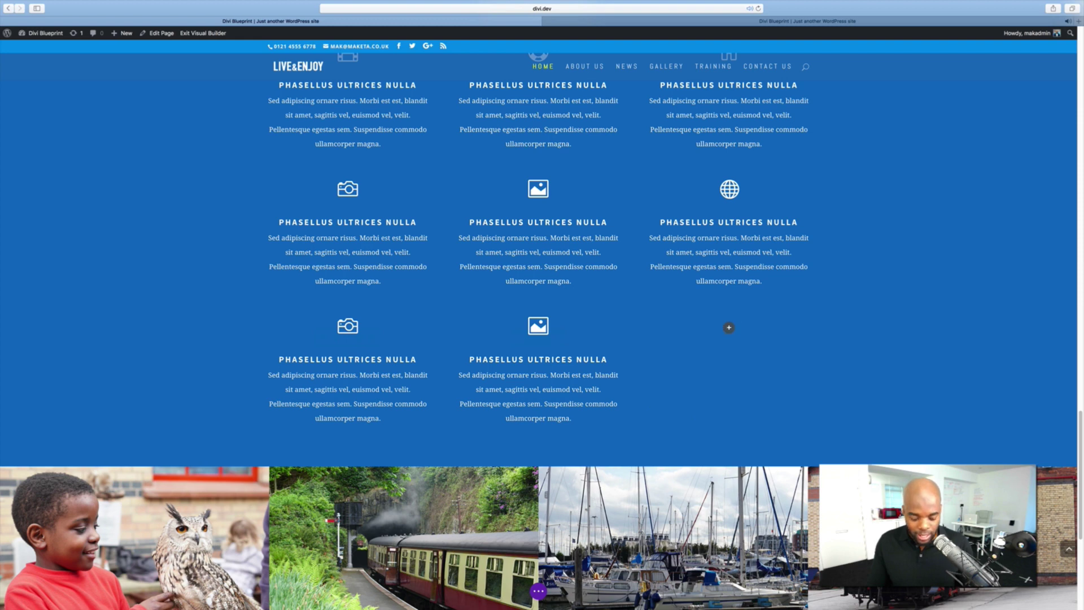
pyautogui.press('super+z')
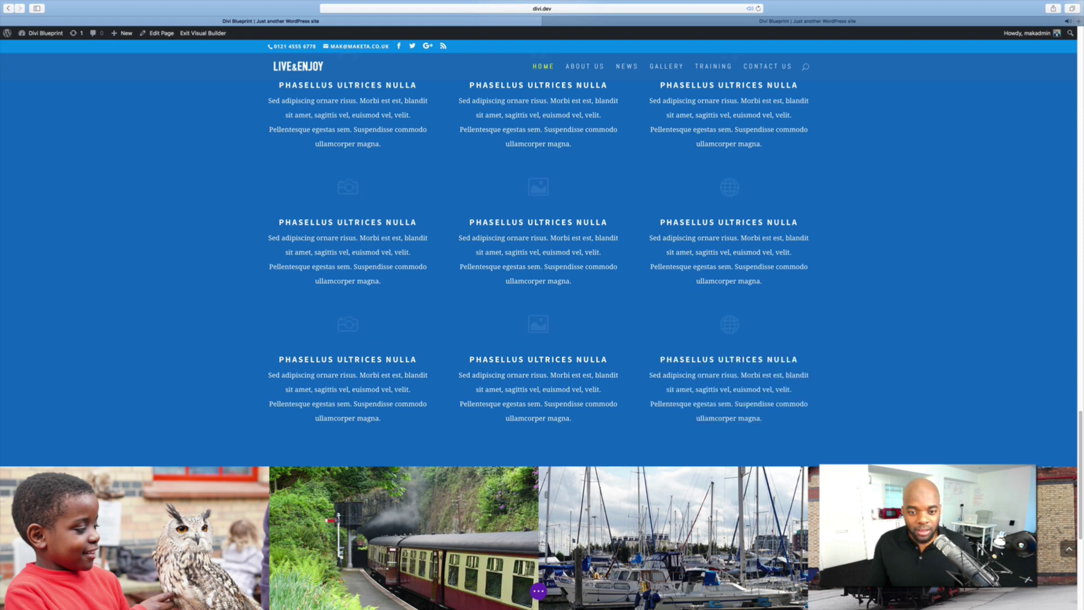
pyautogui.scroll(1, 942, 372)
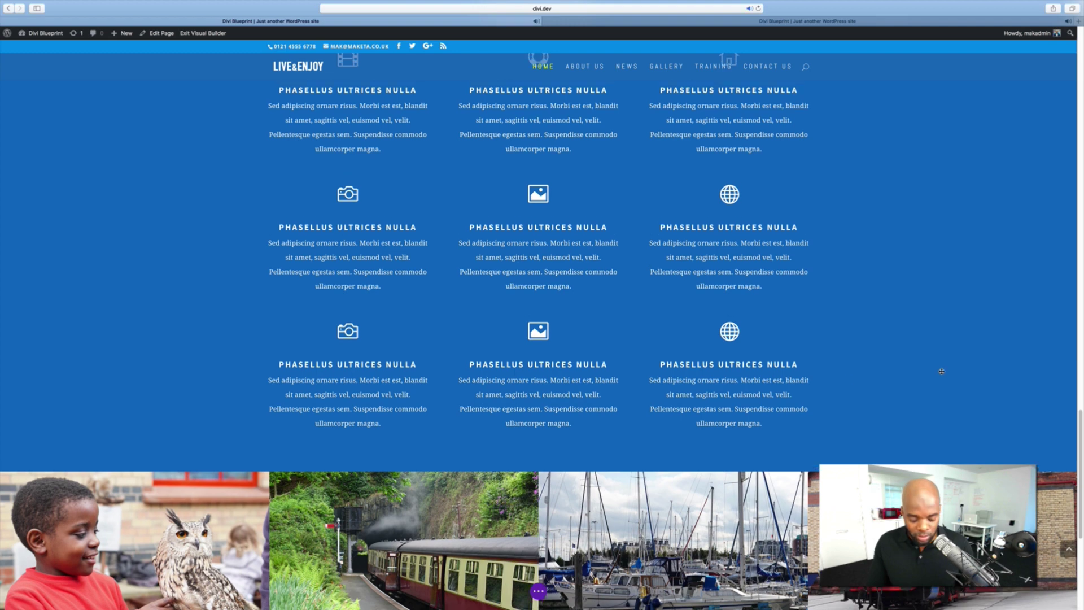
pyautogui.scroll(-3, 942, 371)
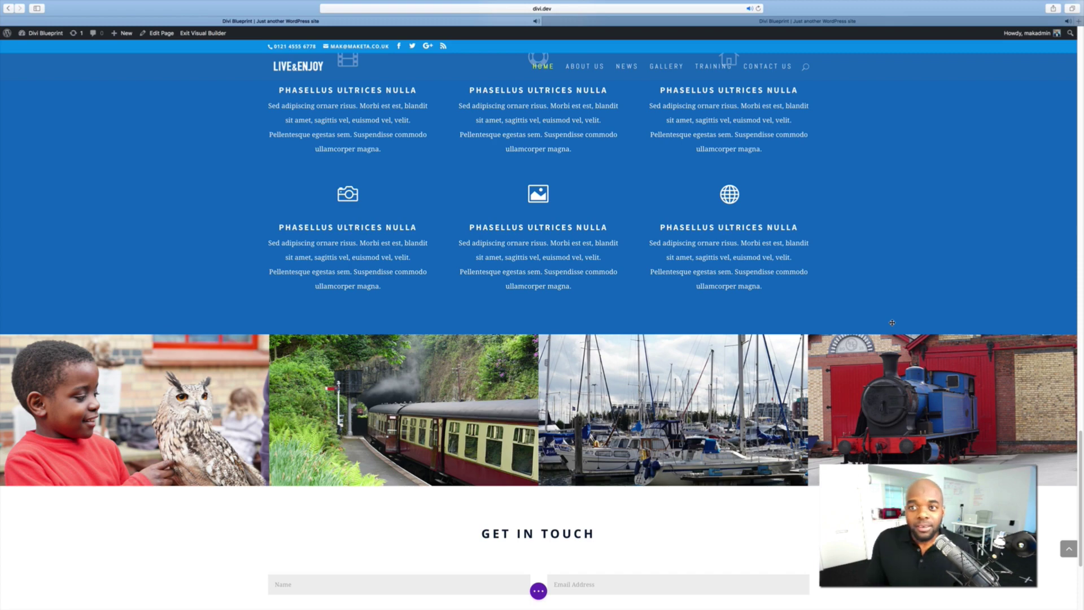
# Search Google for "cooler" and "coooler" in the second browser tab
pyautogui.click(737, 22)
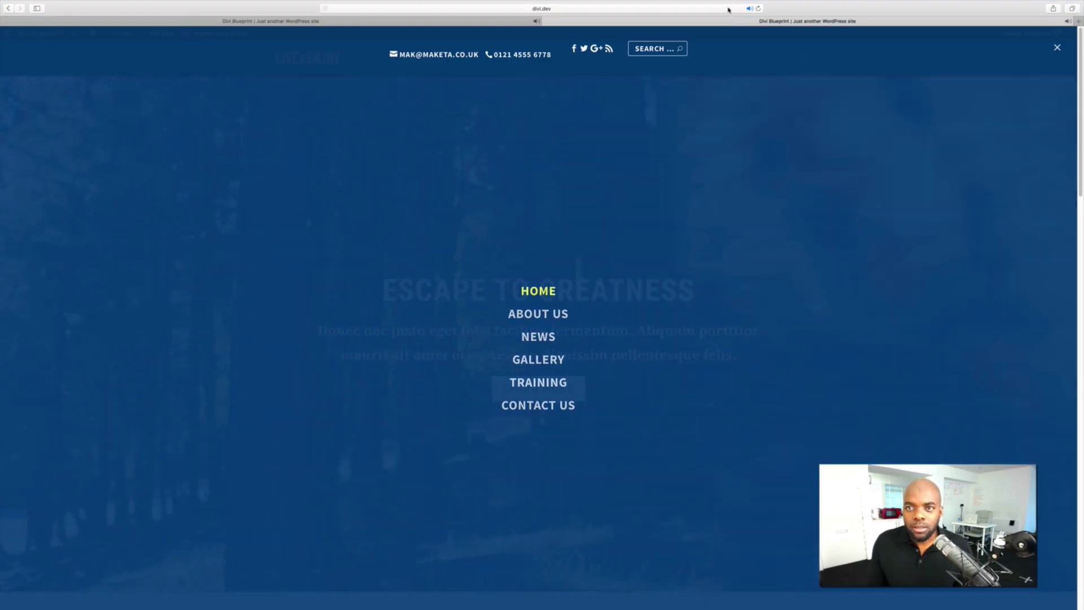
pyautogui.click(728, 9)
pyautogui.write('c')
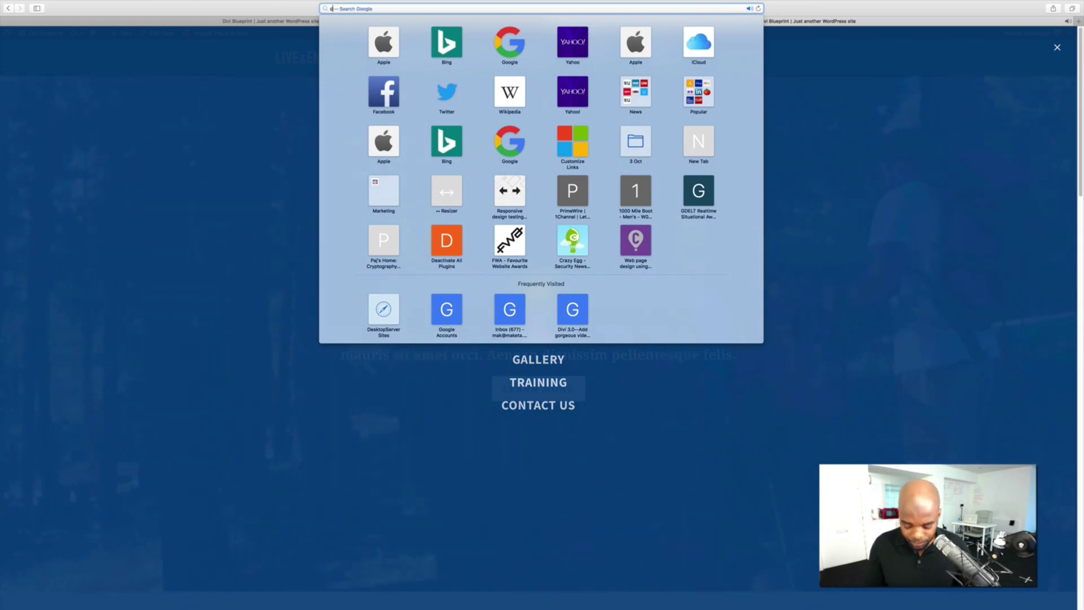
pyautogui.write('ooler')
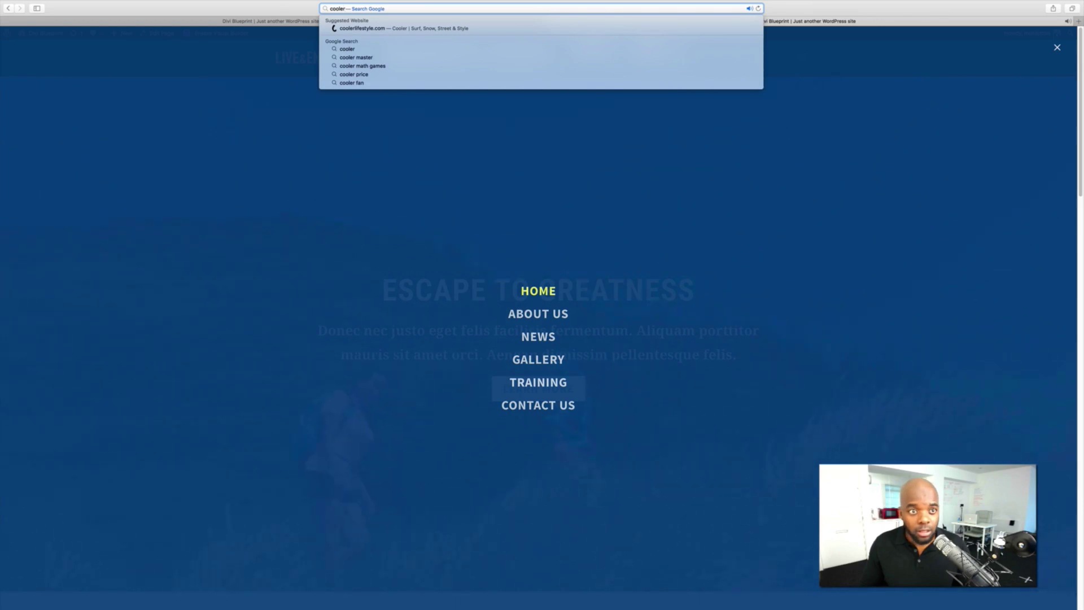
pyautogui.press('Return')
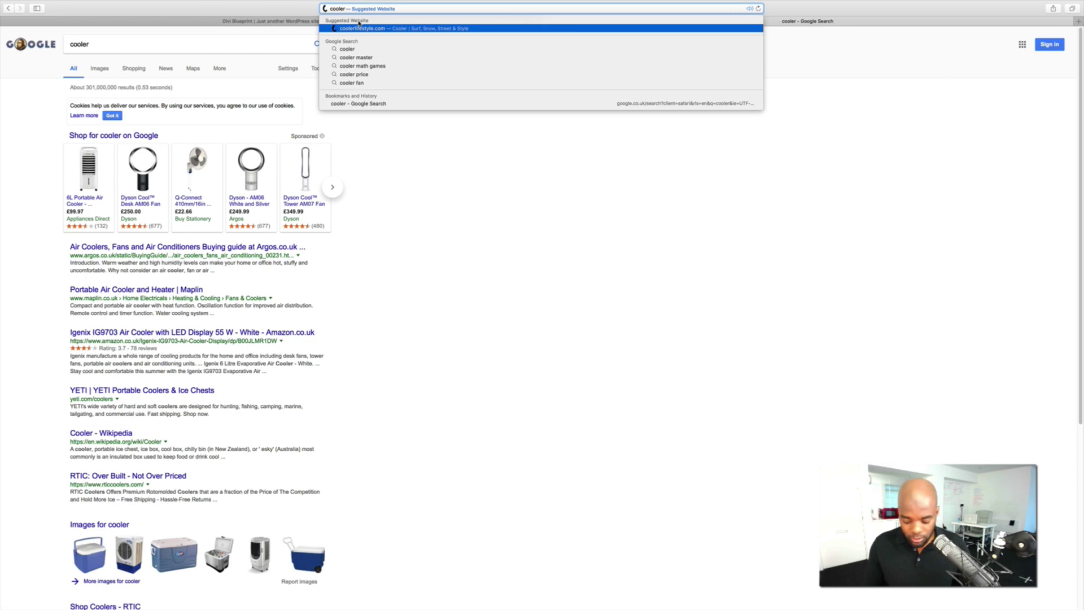
pyautogui.write('o')
pyautogui.press('Return')
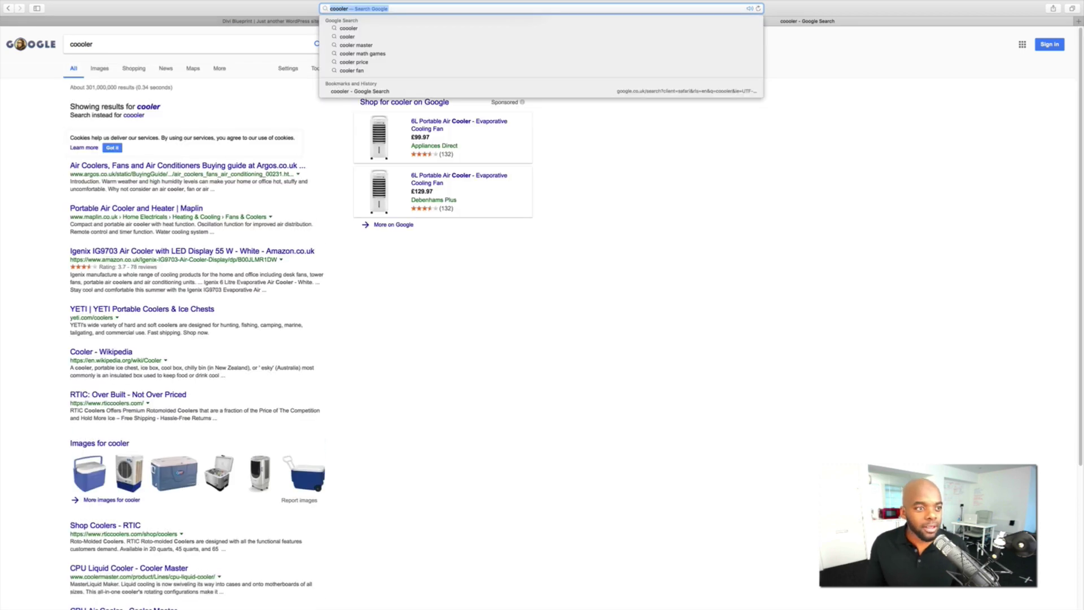
# Search Google for "coooler color palette" and open the Coolors.co color schemes generator site
pyautogui.press('Down')
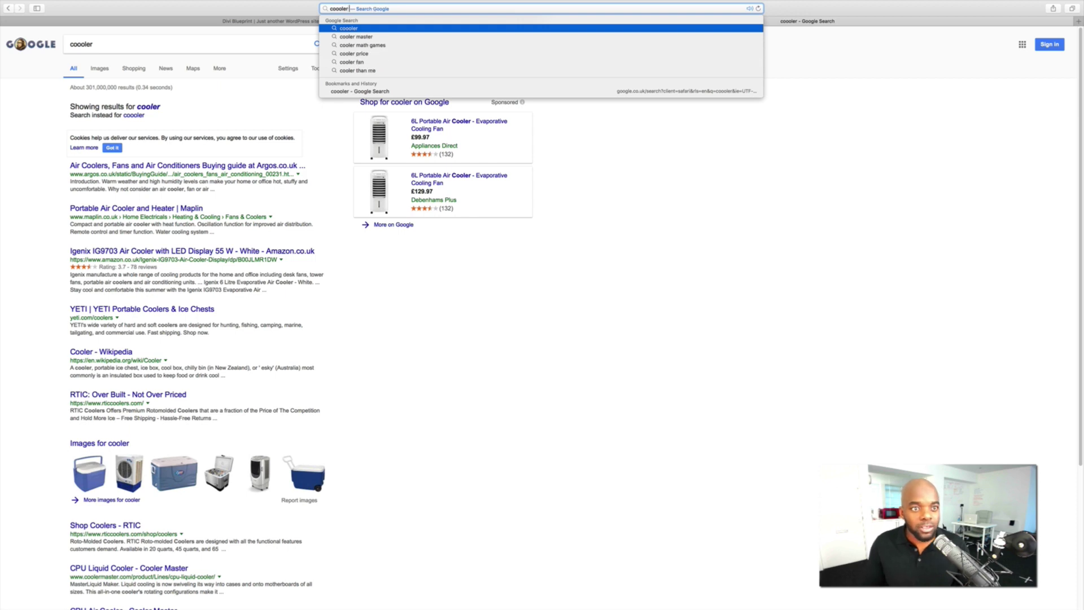
pyautogui.write('color')
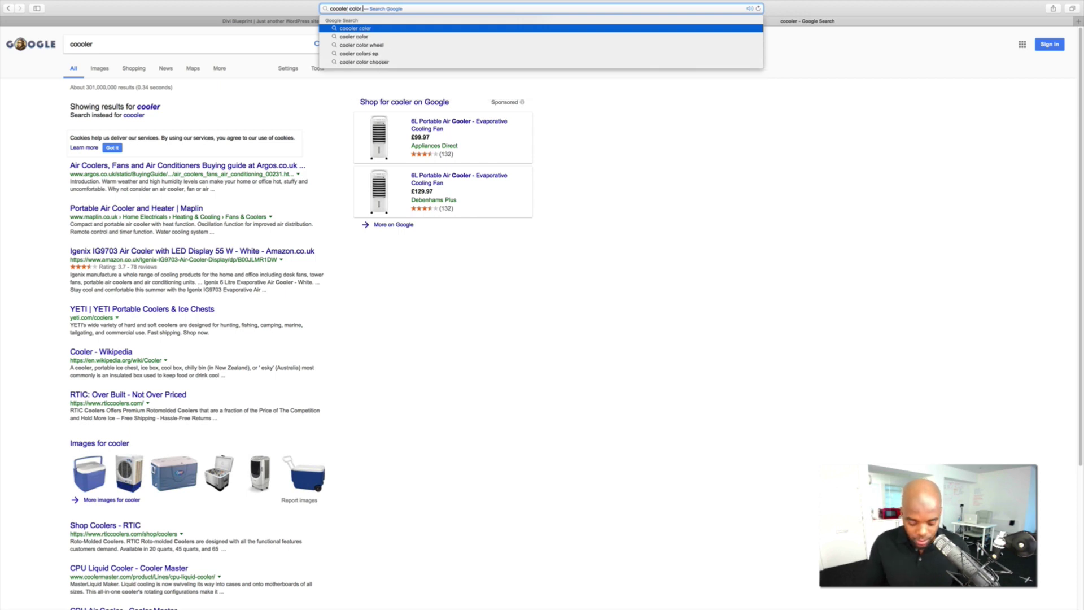
pyautogui.write(' palette')
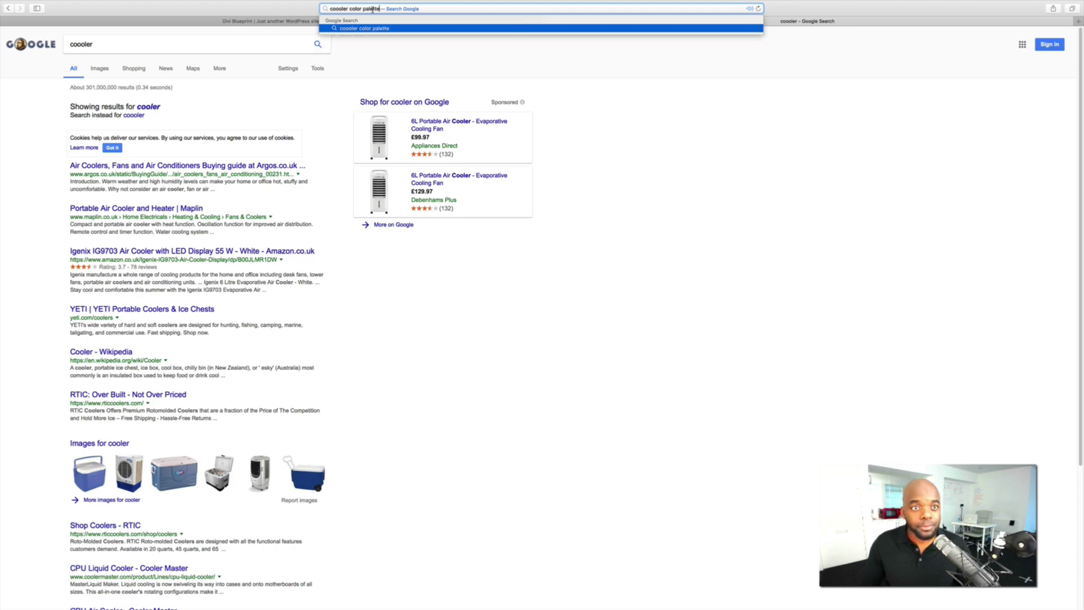
pyautogui.press('Return')
pyautogui.click(372, 10)
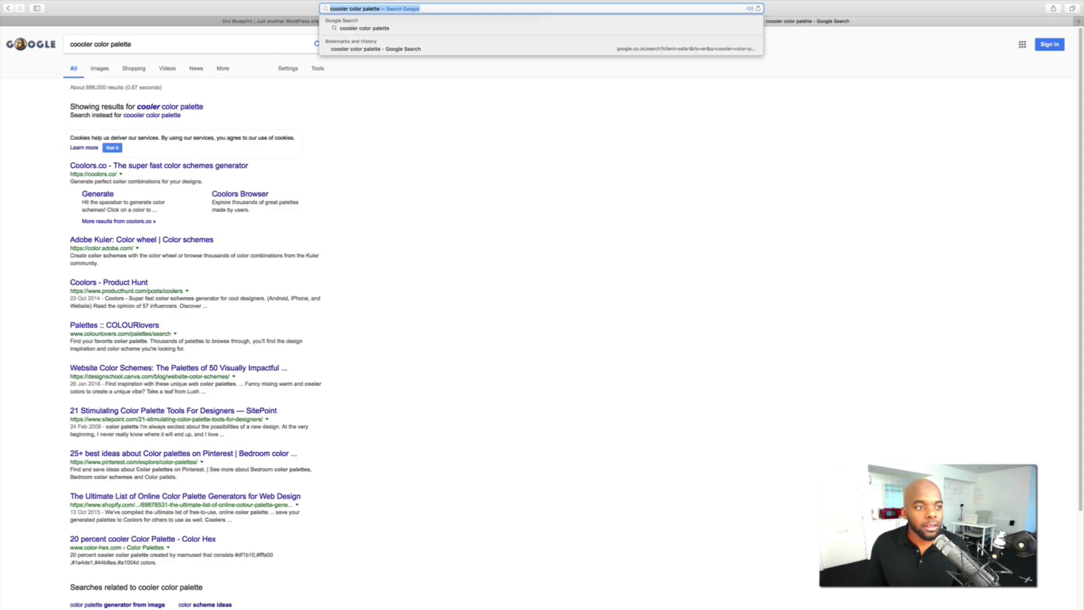
pyautogui.click(139, 167)
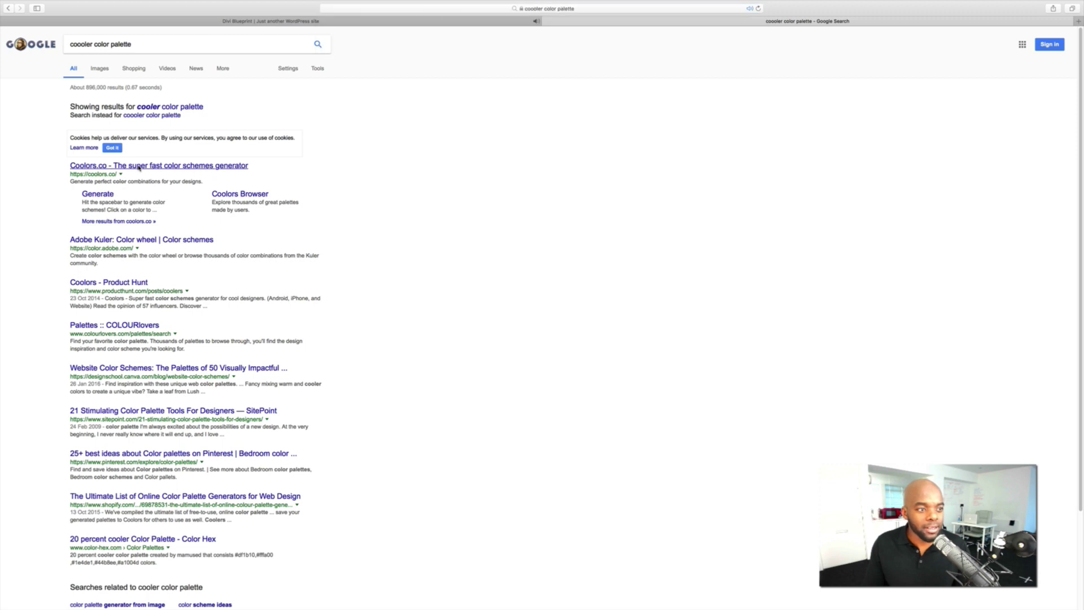
pyautogui.click(138, 167)
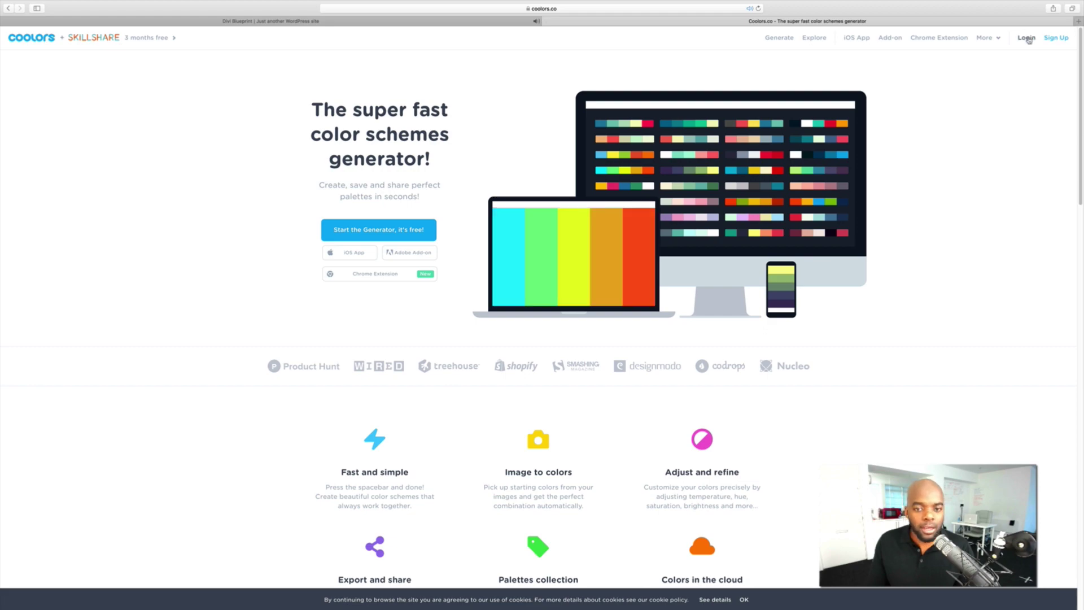
# Look through the Coolors home page and its login form, closing the form without signing in
pyautogui.scroll(-10, 909, 175)
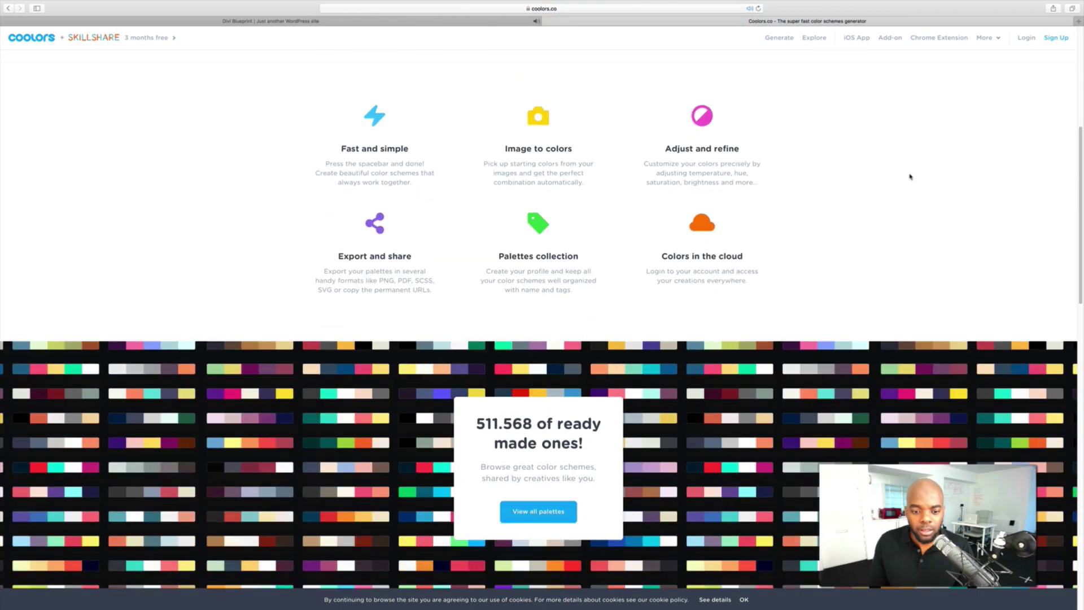
pyautogui.scroll(10, 910, 176)
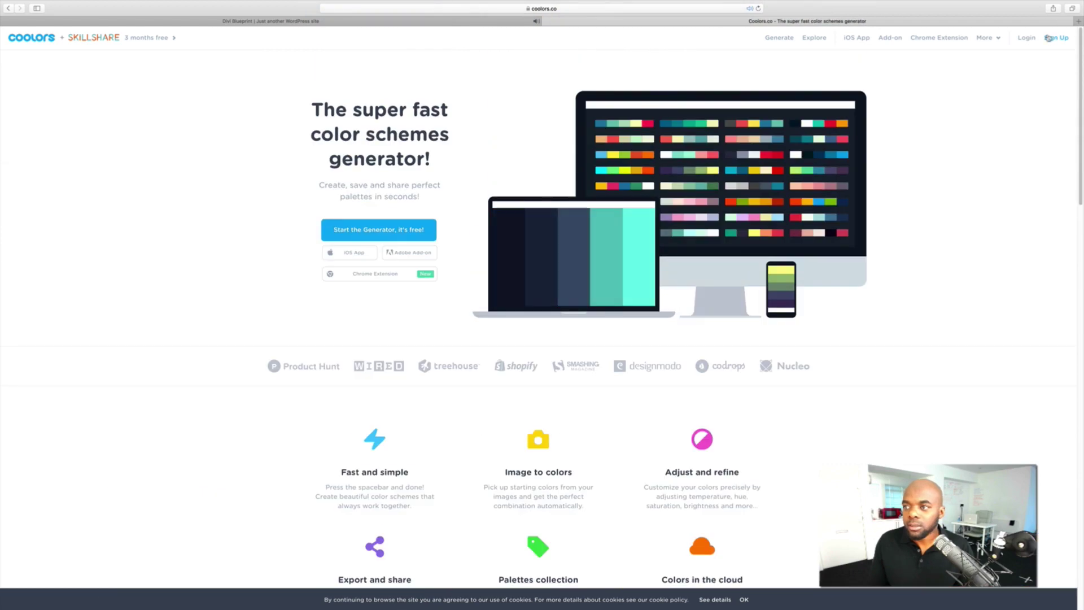
pyautogui.click(1028, 39)
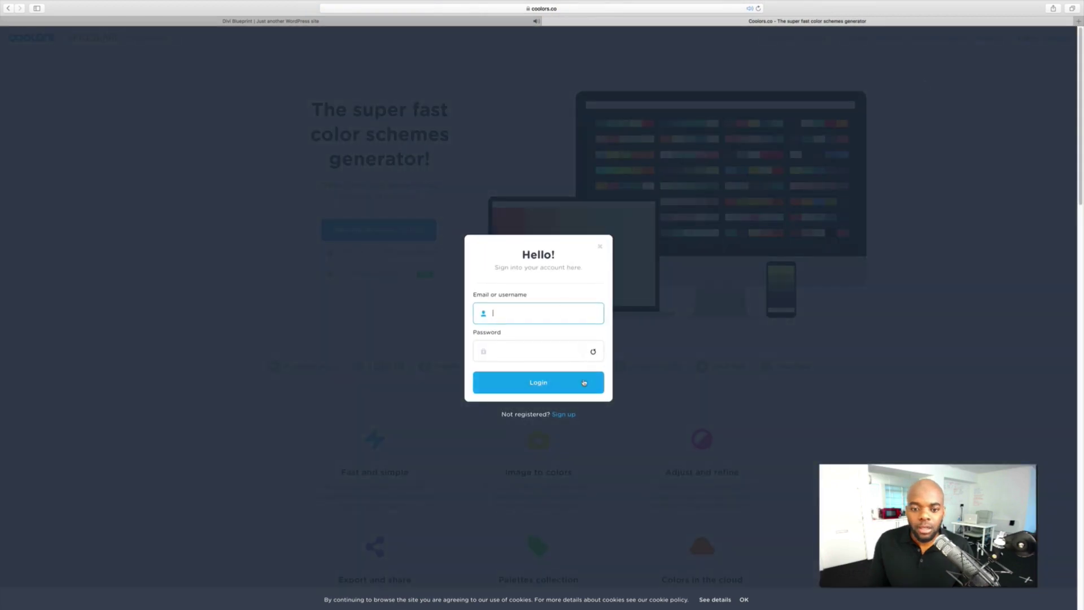
pyautogui.click(601, 253)
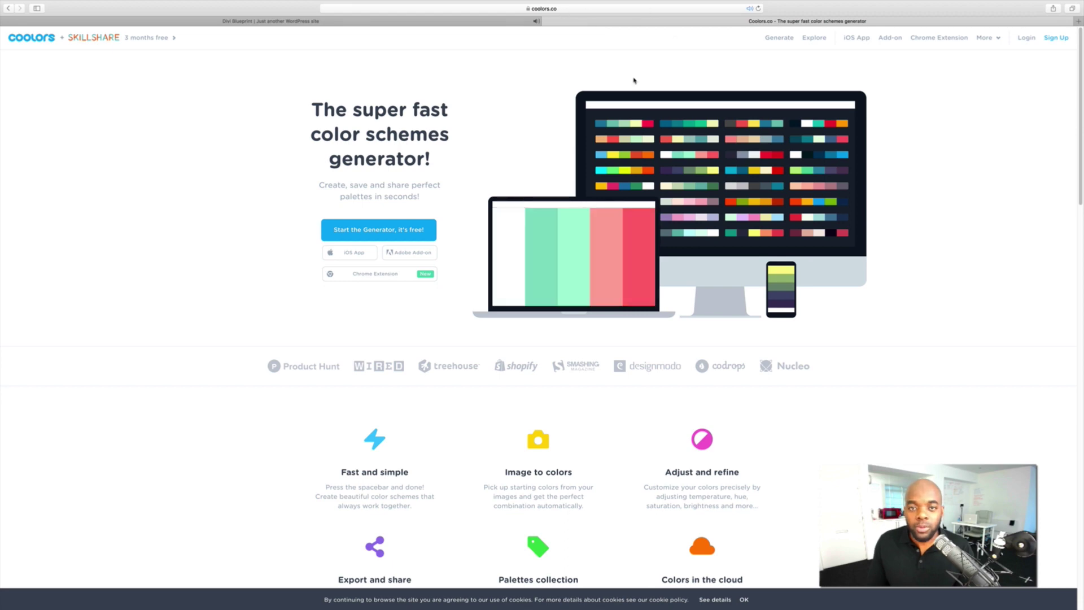
# Return to the Divi Blueprint site and open the Divi Theme Options from the WordPress dashboard
pyautogui.click(443, 22)
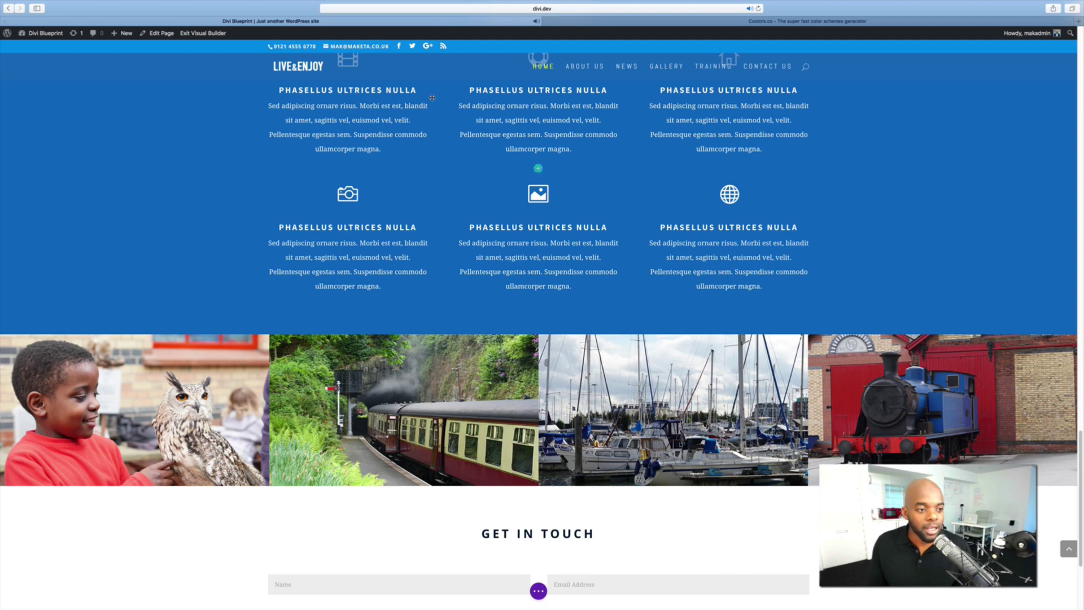
pyautogui.scroll(5, 121, 135)
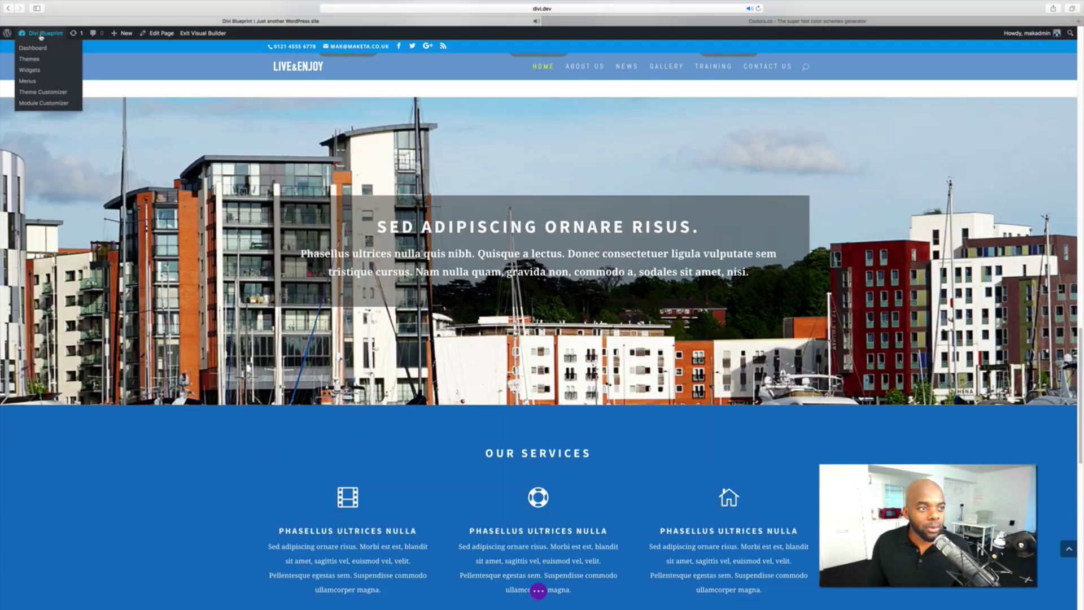
pyautogui.click(38, 35)
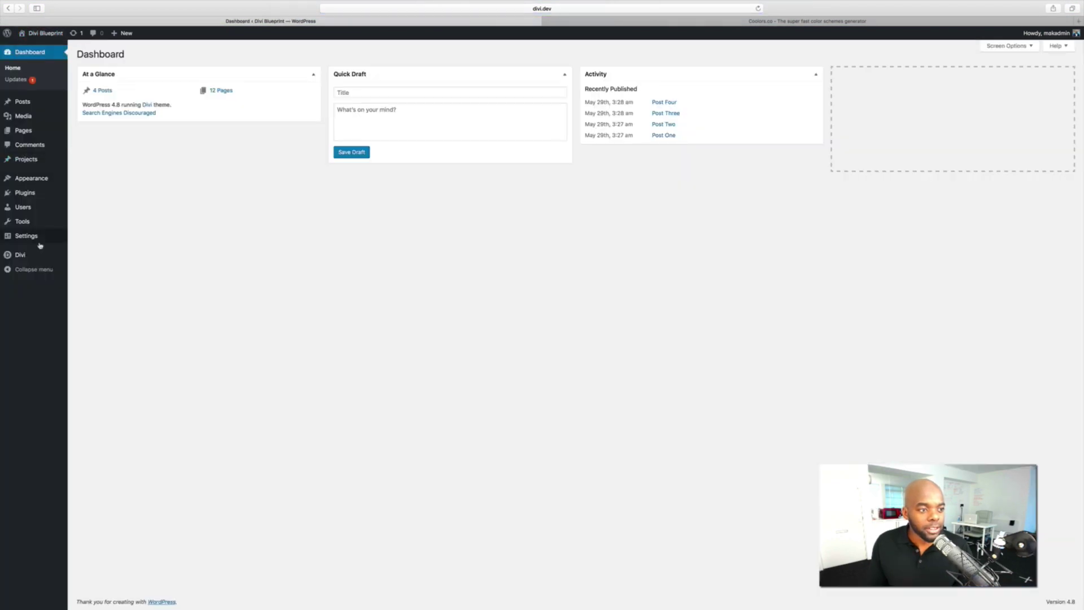
pyautogui.moveTo(24, 257)
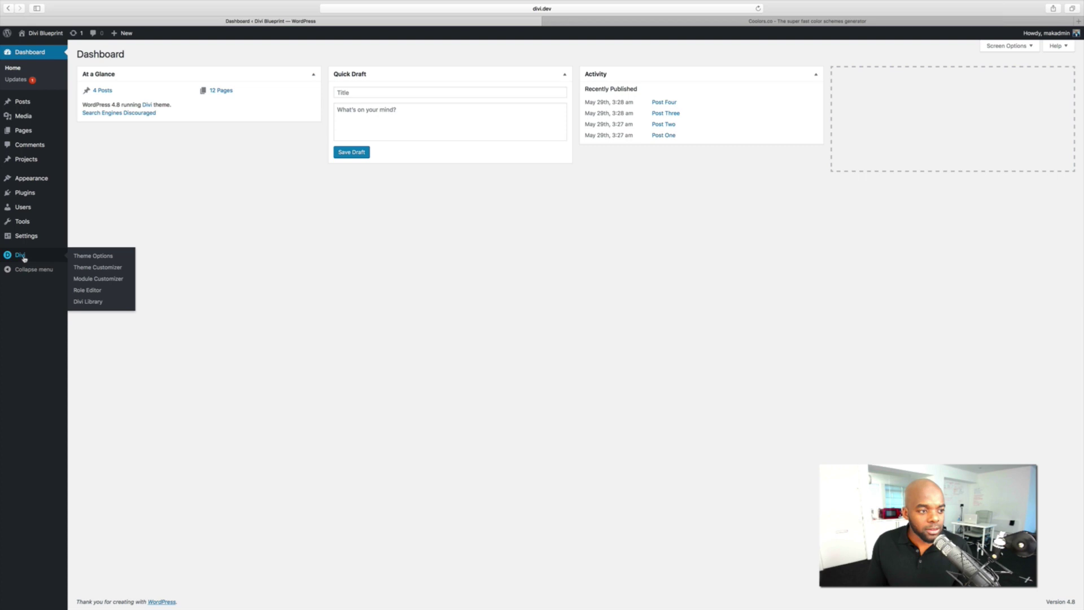
pyautogui.click(107, 258)
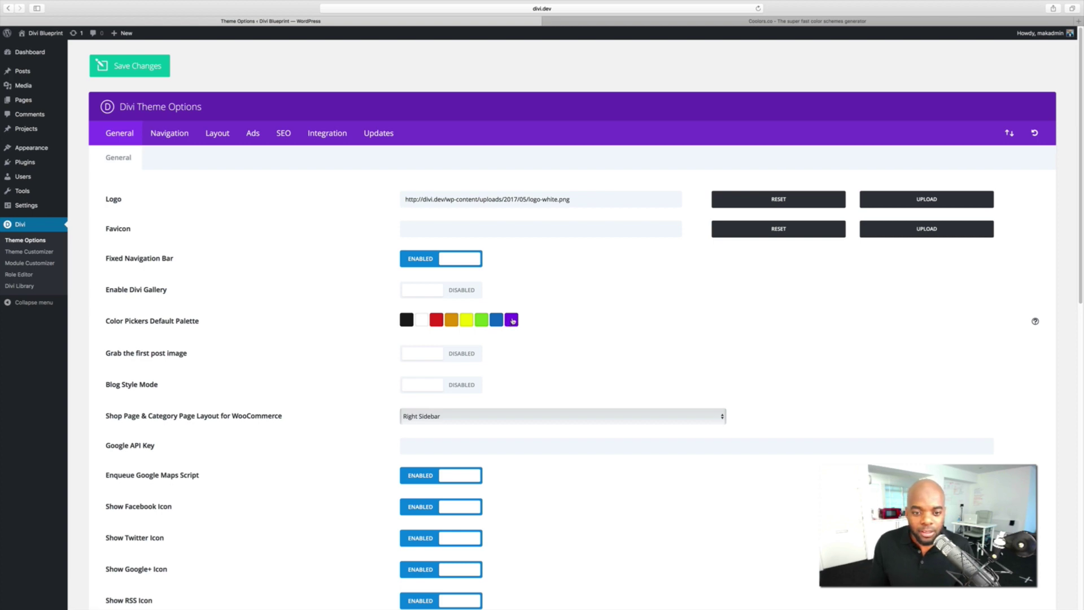
# Change the purple swatch in the Color Pickers Default Palette to near-black
pyautogui.click(511, 320)
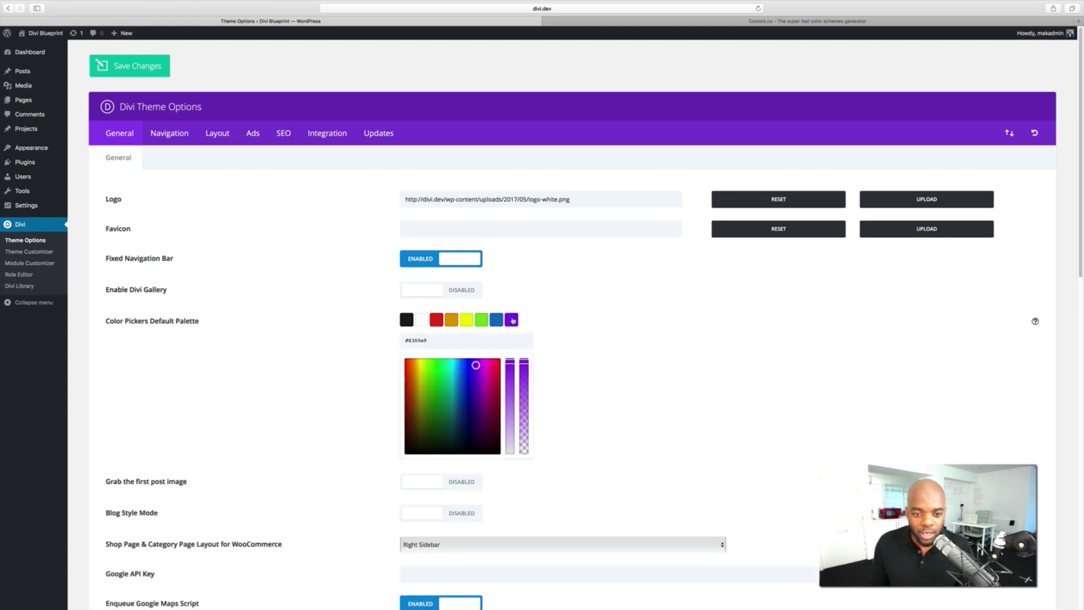
pyautogui.moveTo(447, 396); pyautogui.dragTo(401, 457)
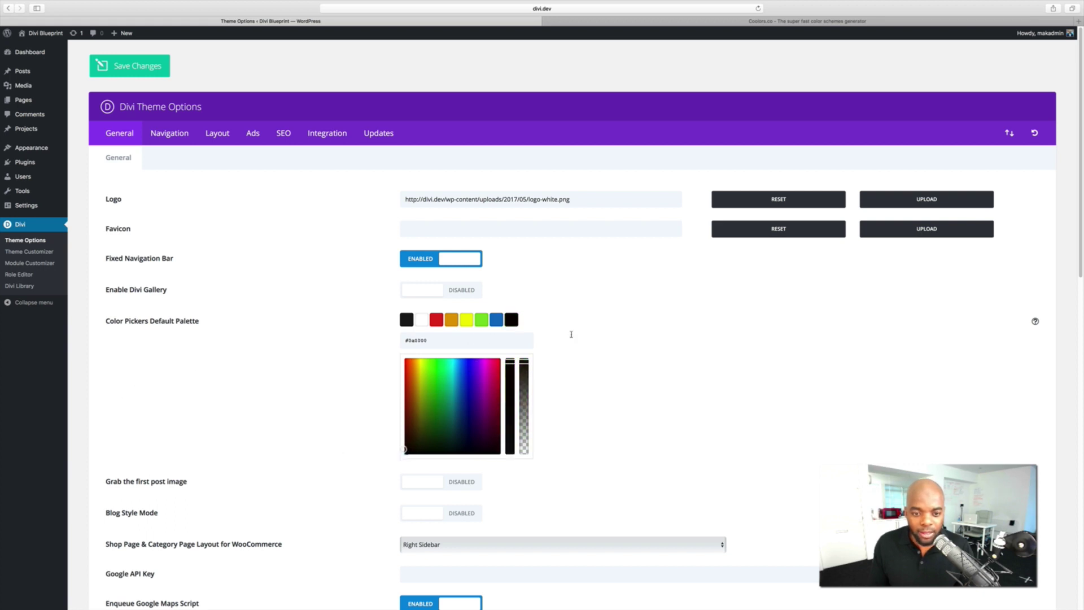
# Set the blue swatch in the Color Pickers Default Palette to red with the hex value #E60000
pyautogui.click(496, 319)
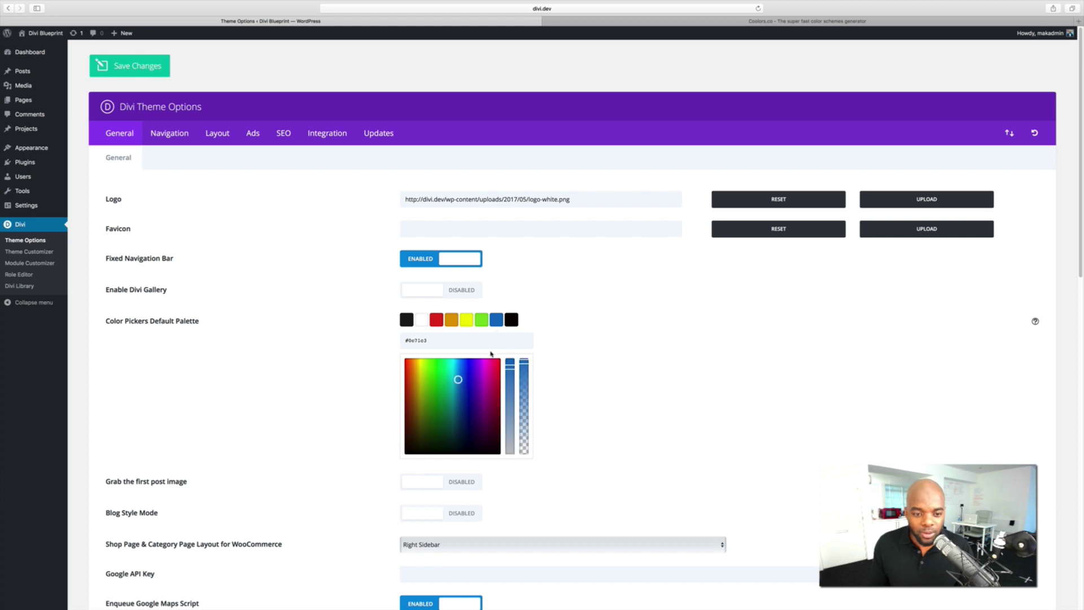
pyautogui.moveTo(426, 386); pyautogui.dragTo(432, 389)
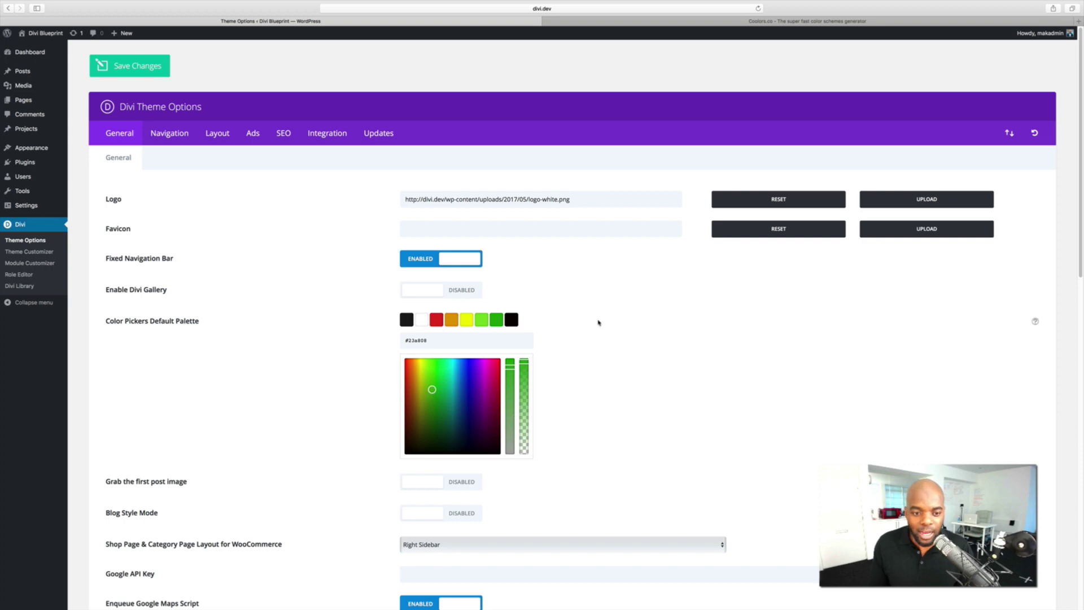
pyautogui.click(709, 22)
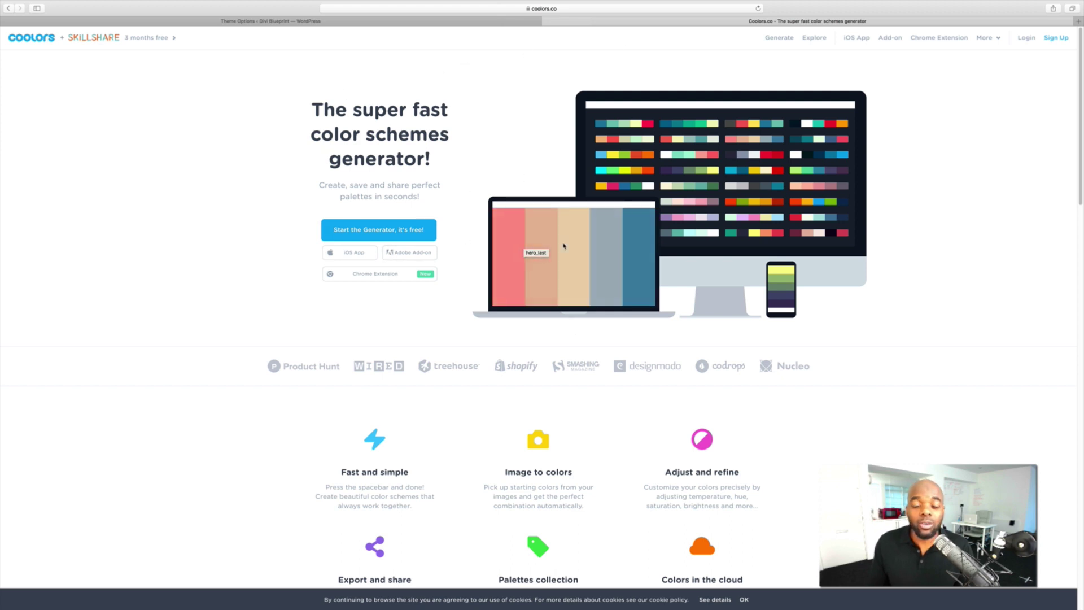
pyautogui.click(226, 21)
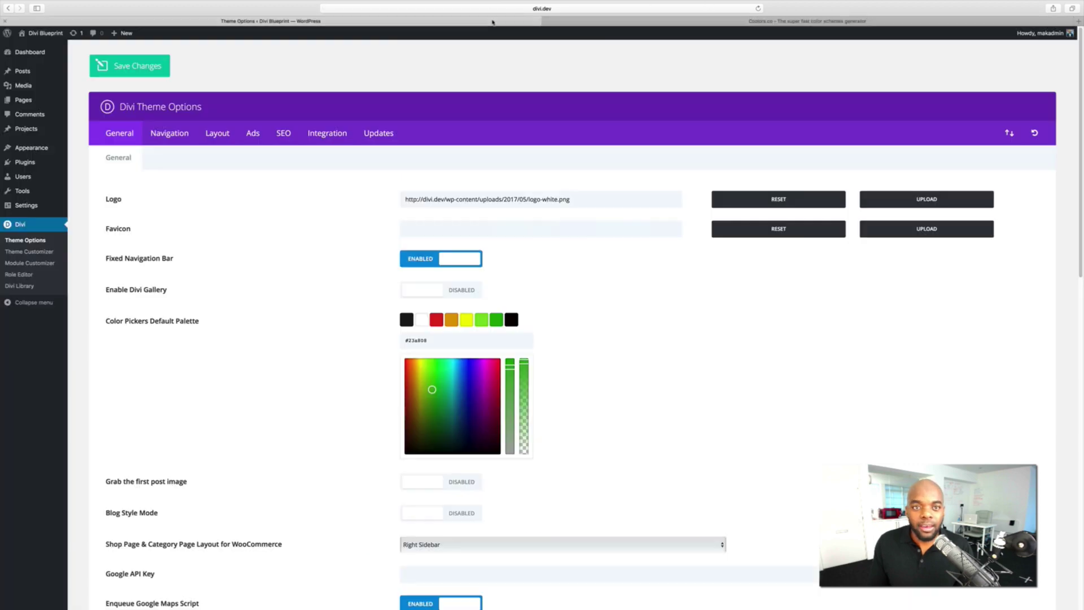
pyautogui.moveTo(408, 340); pyautogui.dragTo(447, 339)
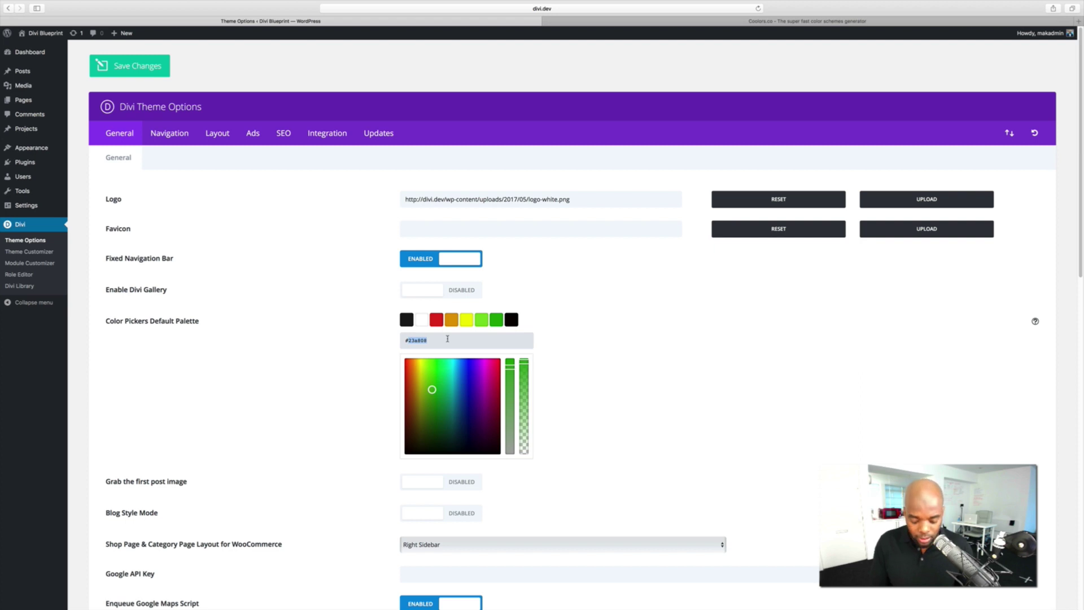
pyautogui.write('e60000')
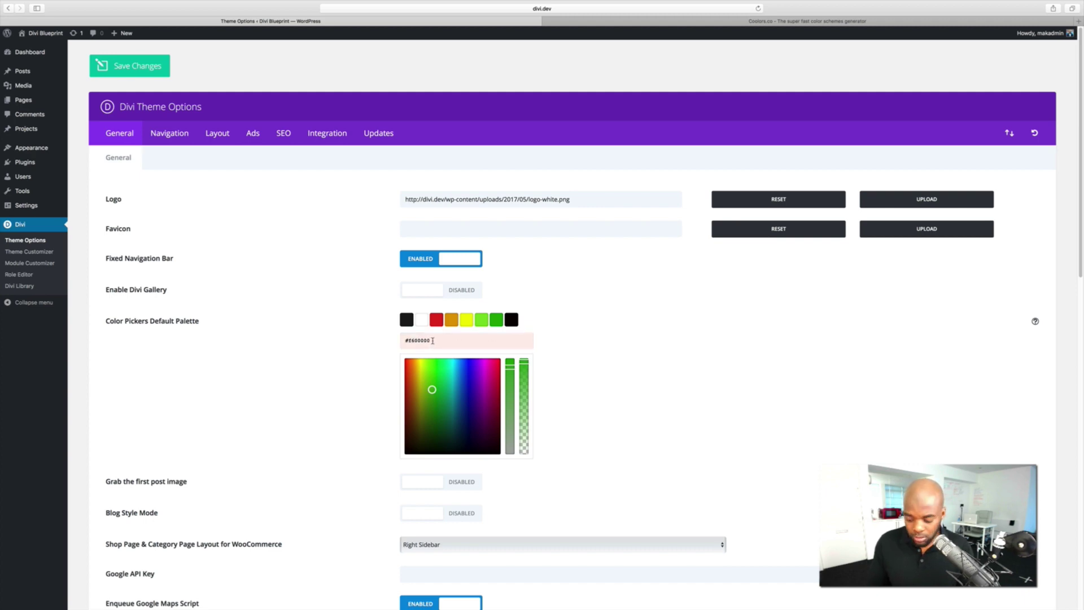
pyautogui.press('BackSpace')
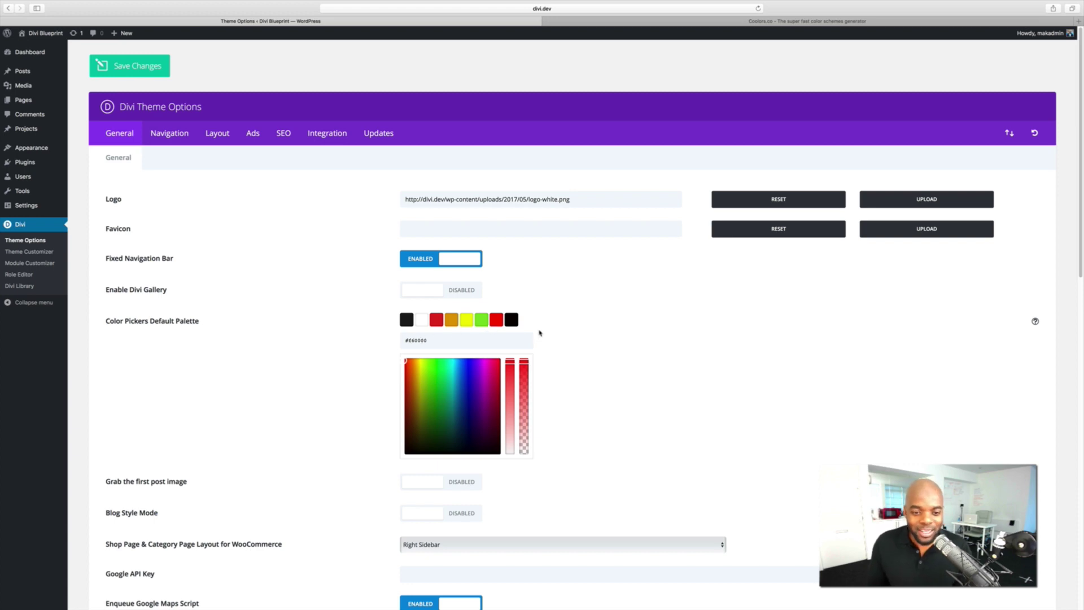
# Change the light green swatch in the Color Pickers Default Palette to dark purple and save the theme options
pyautogui.click(481, 321)
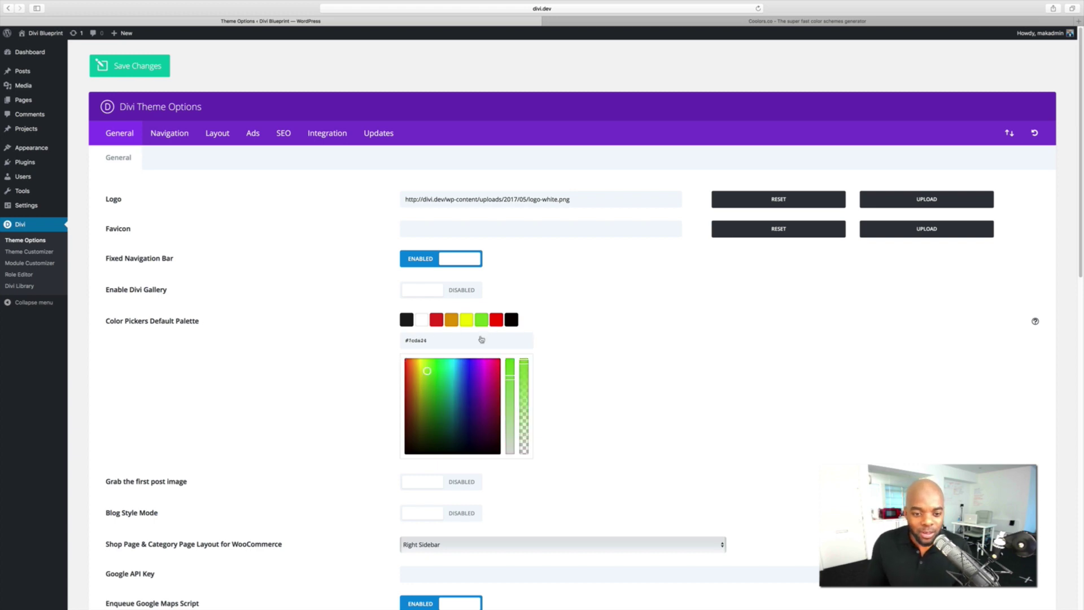
pyautogui.click(472, 410)
pyautogui.moveTo(472, 410)
pyautogui.mouseDown()
pyautogui.moveTo(477, 393)
pyautogui.moveTo(478, 403)
pyautogui.mouseUp()
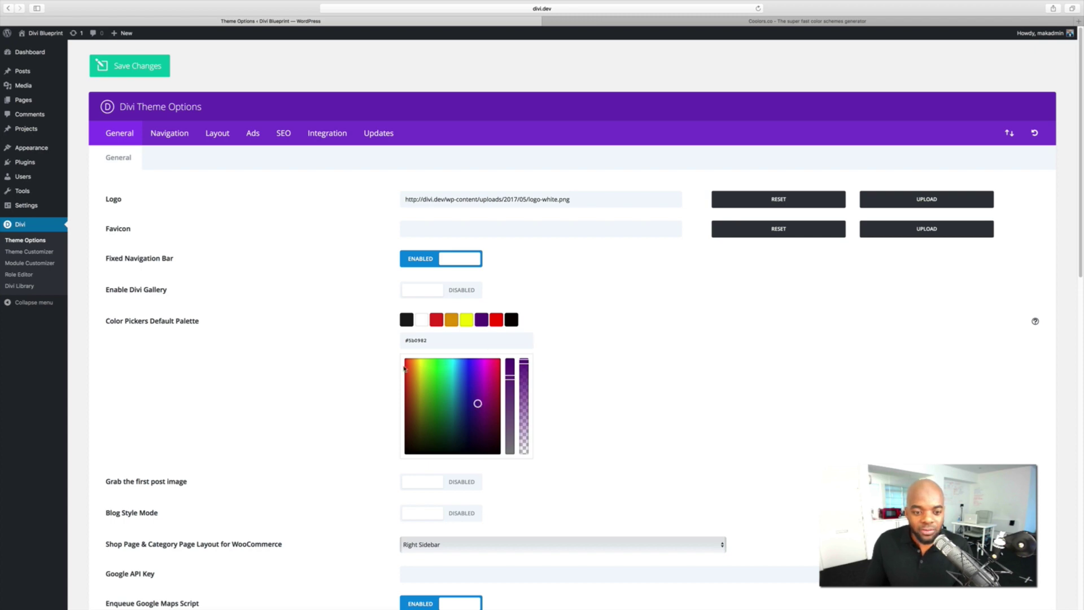
pyautogui.scroll(-15, 356, 366)
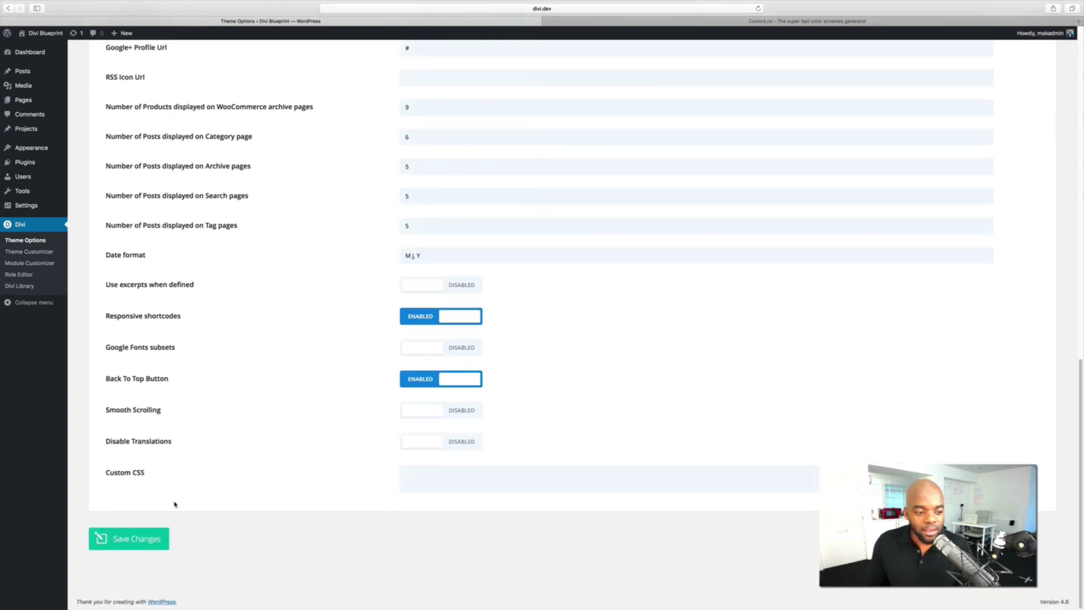
pyautogui.click(162, 541)
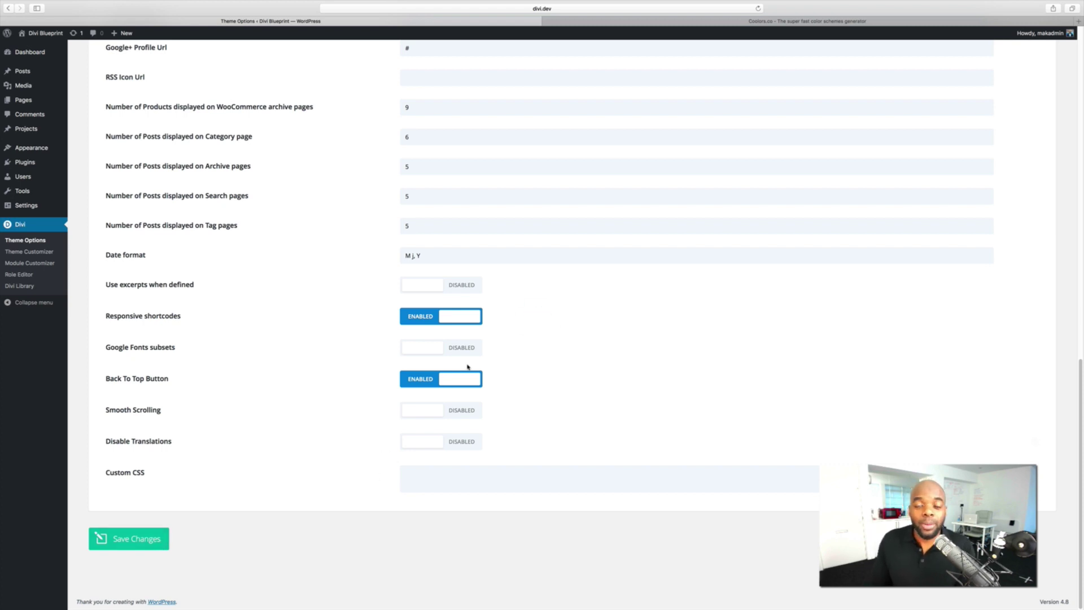
# Go to the WordPress dashboard's list of all pages and open the About Us page for editing
pyautogui.scroll(20, 353, 347)
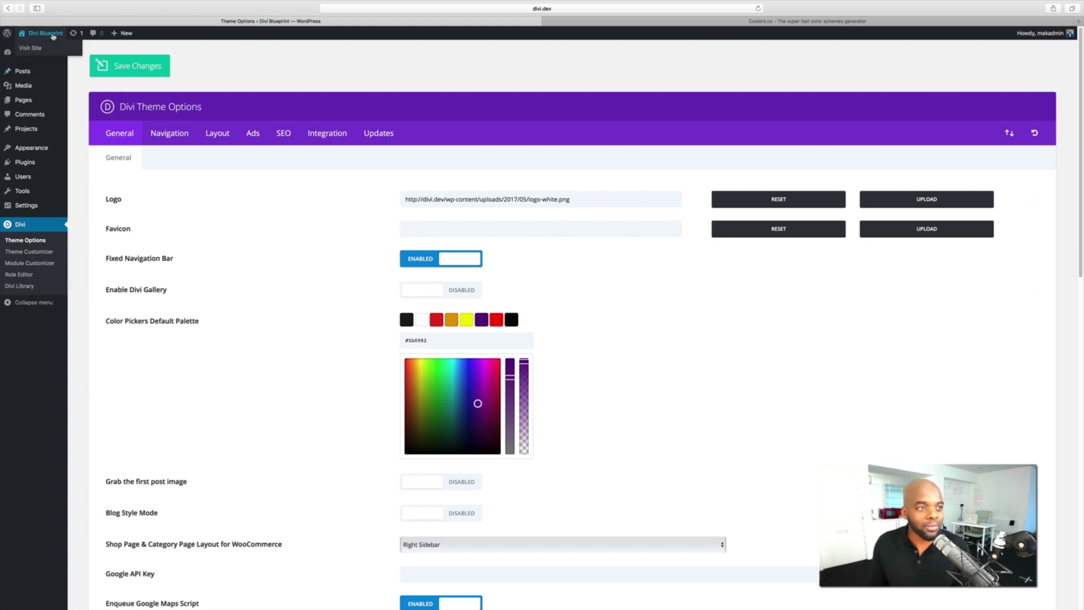
pyautogui.moveTo(42, 57)
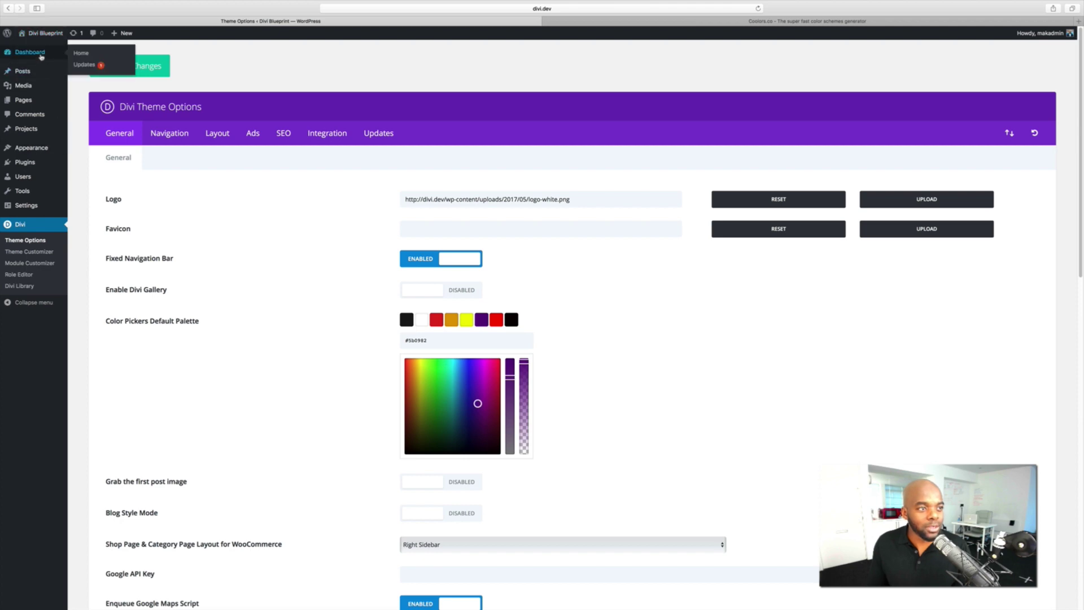
pyautogui.click(84, 54)
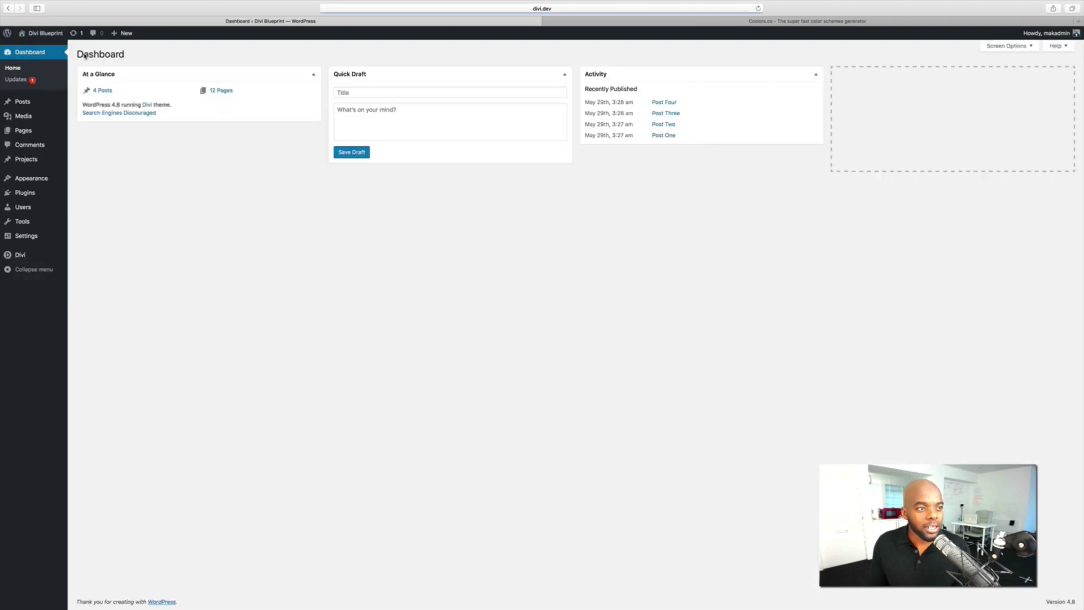
pyautogui.moveTo(23, 131)
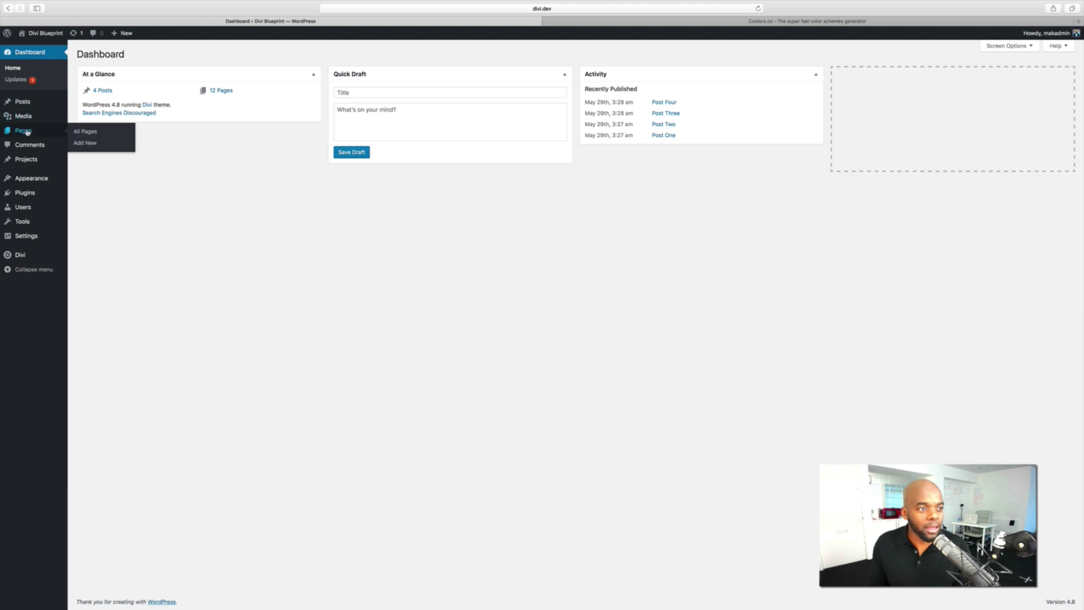
pyautogui.click(90, 134)
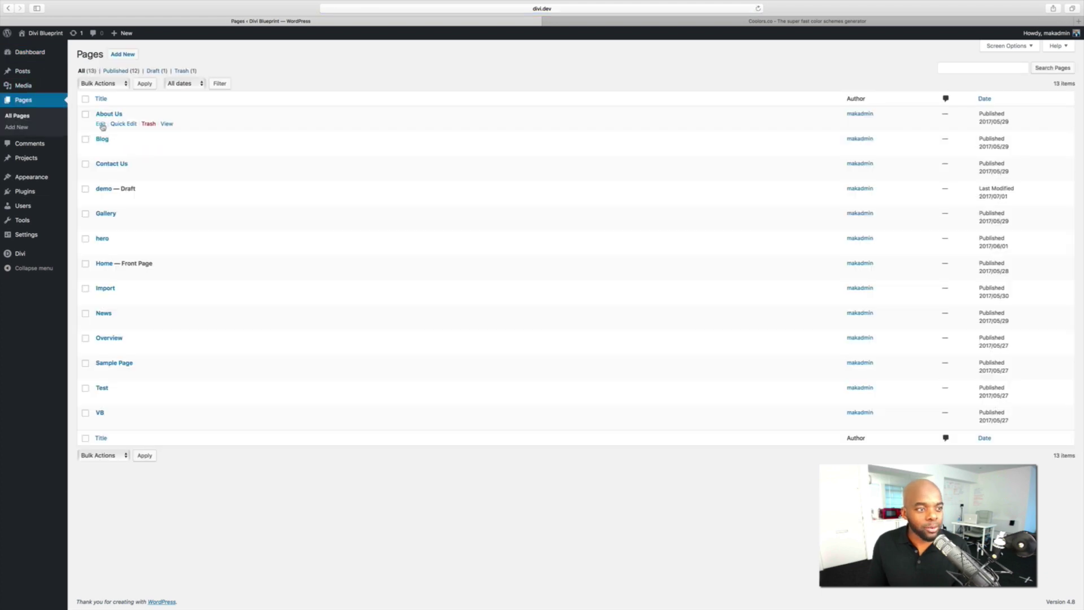
pyautogui.click(102, 125)
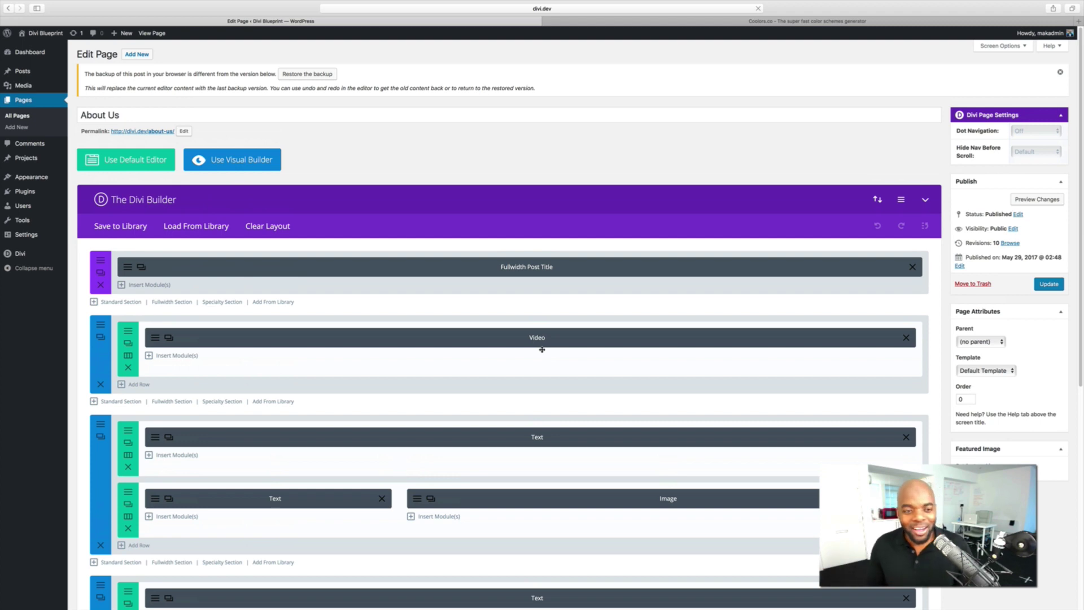
# Look over the About Us layout in the Divi Builder and open the page in the Visual Builder
pyautogui.scroll(-5, 590, 350)
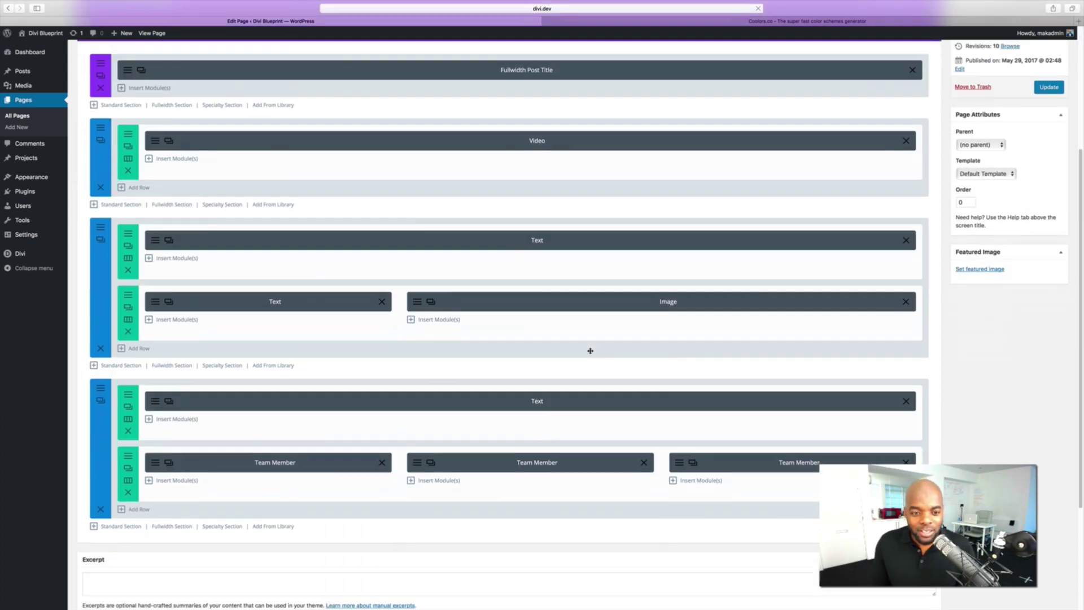
pyautogui.scroll(-4, 590, 351)
pyautogui.scroll(9, 665, 348)
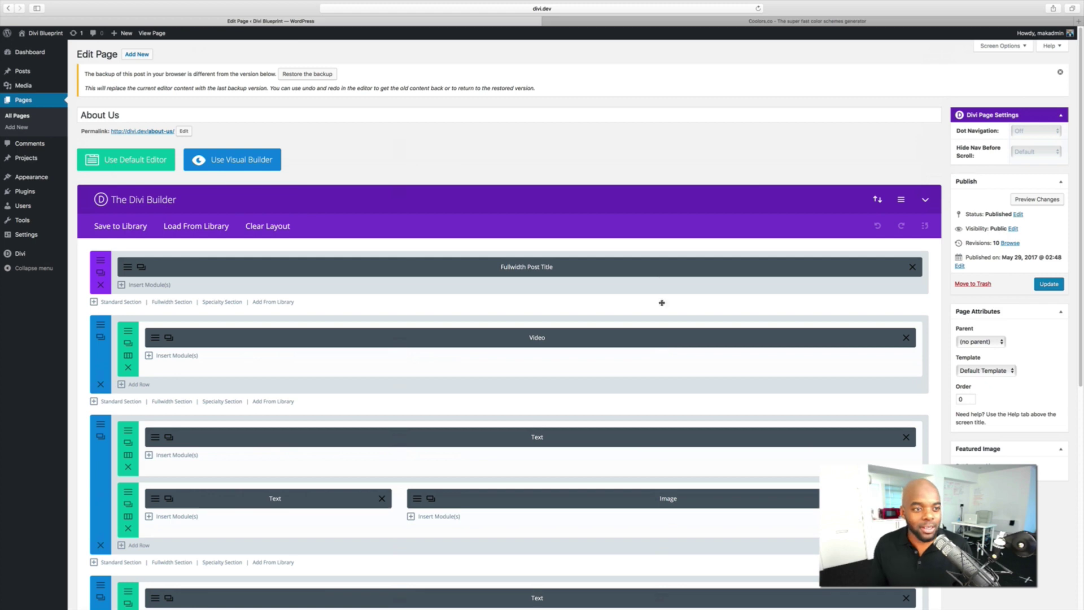
pyautogui.click(279, 161)
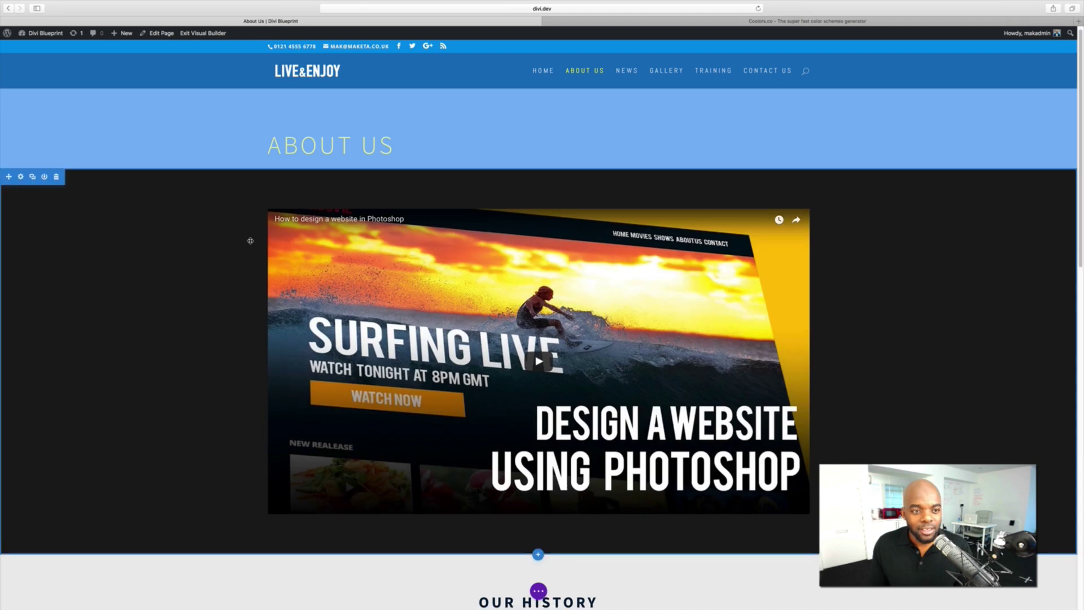
# Look through the About Us page in the Visual Builder and switch it to wireframe view
pyautogui.scroll(-5, 249, 239)
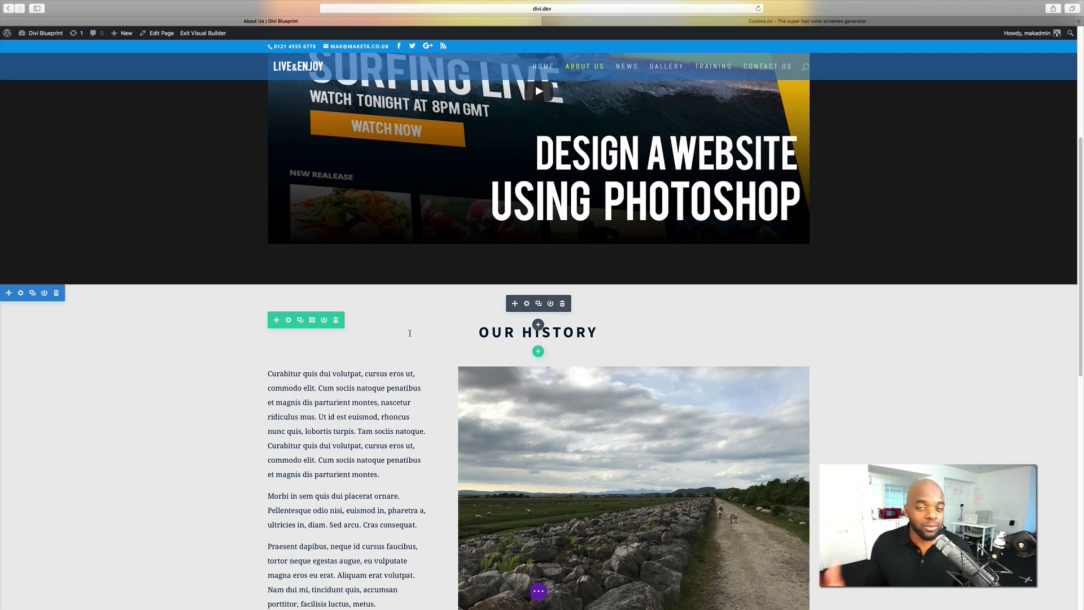
pyautogui.scroll(-3, 420, 330)
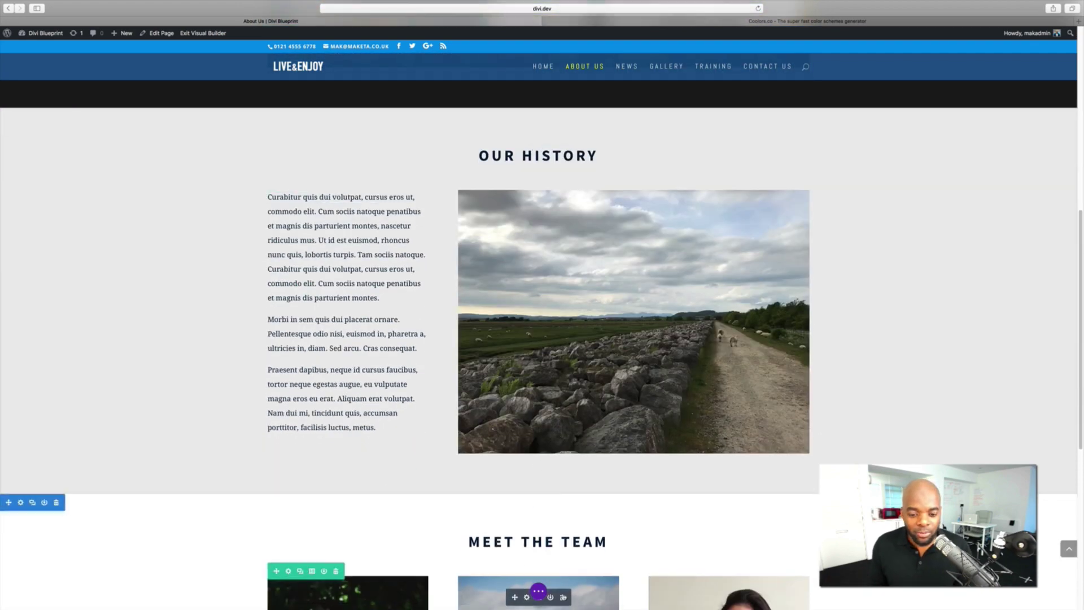
pyautogui.click(538, 591)
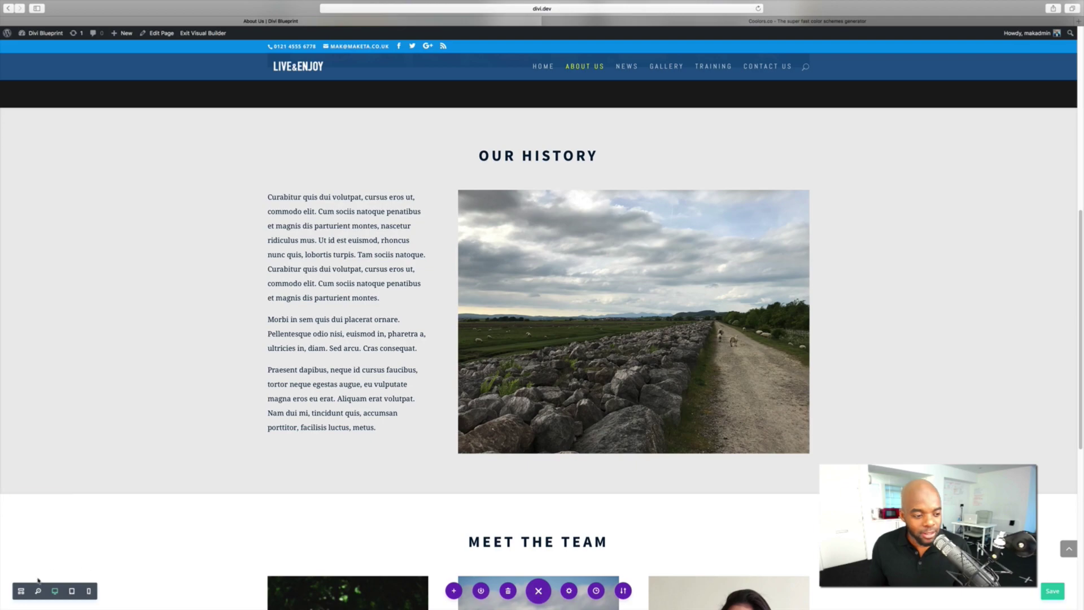
pyautogui.click(20, 593)
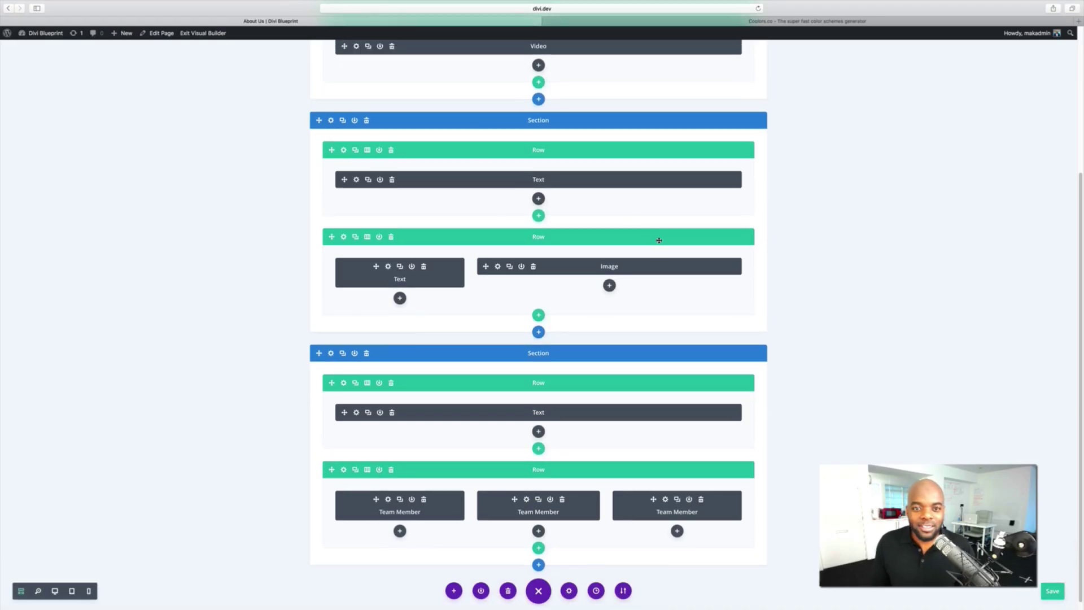
# Examine the section structure in wireframe view and the context options of the Fullwidth Post Title module
pyautogui.scroll(3, 659, 240)
pyautogui.scroll(1, 682, 253)
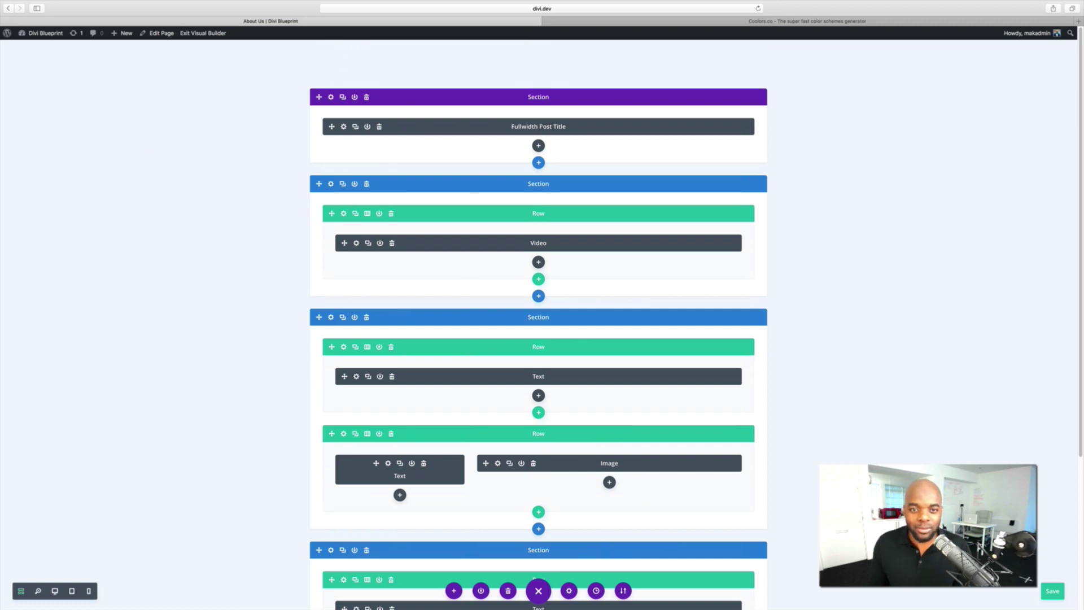
pyautogui.rightClick(545, 125)
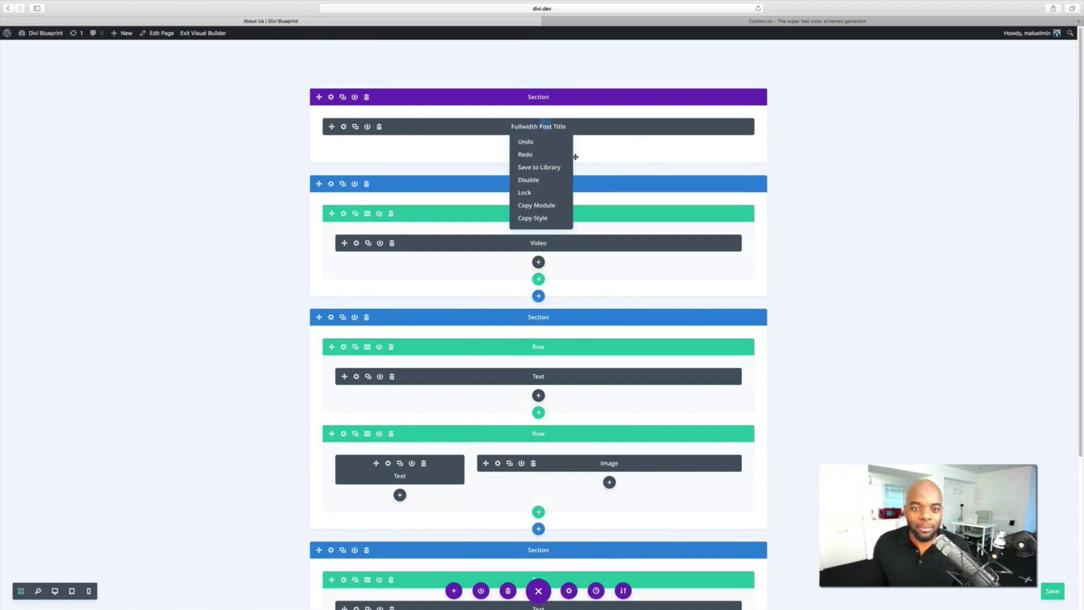
pyautogui.click(660, 146)
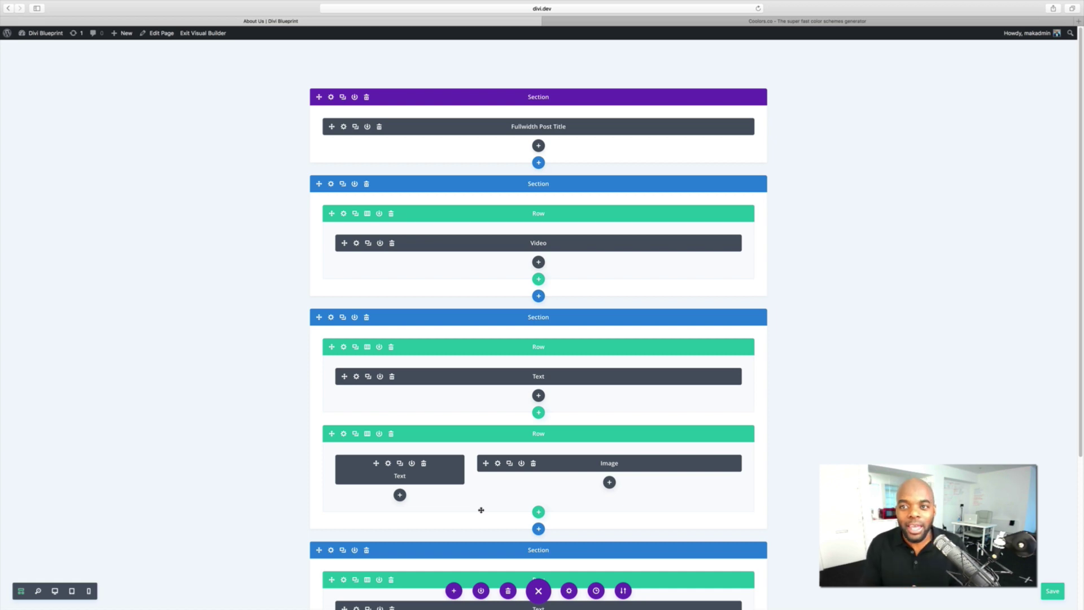
pyautogui.scroll(-1, 123, 179)
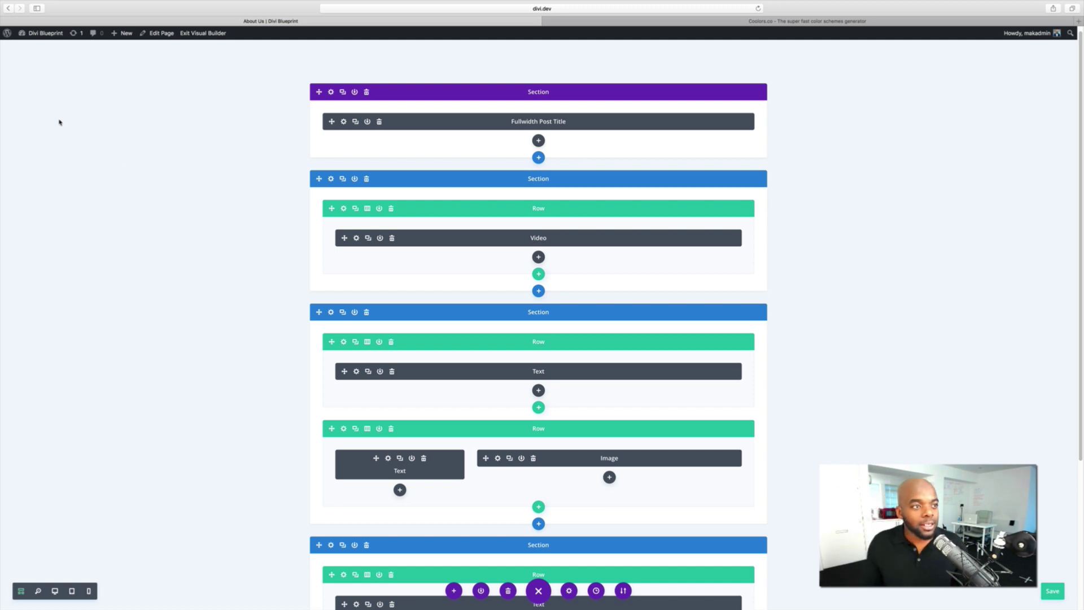
# Exit the Visual Builder to the dashboard, discarding the unsaved changes, and open the list of all pages
pyautogui.click(46, 45)
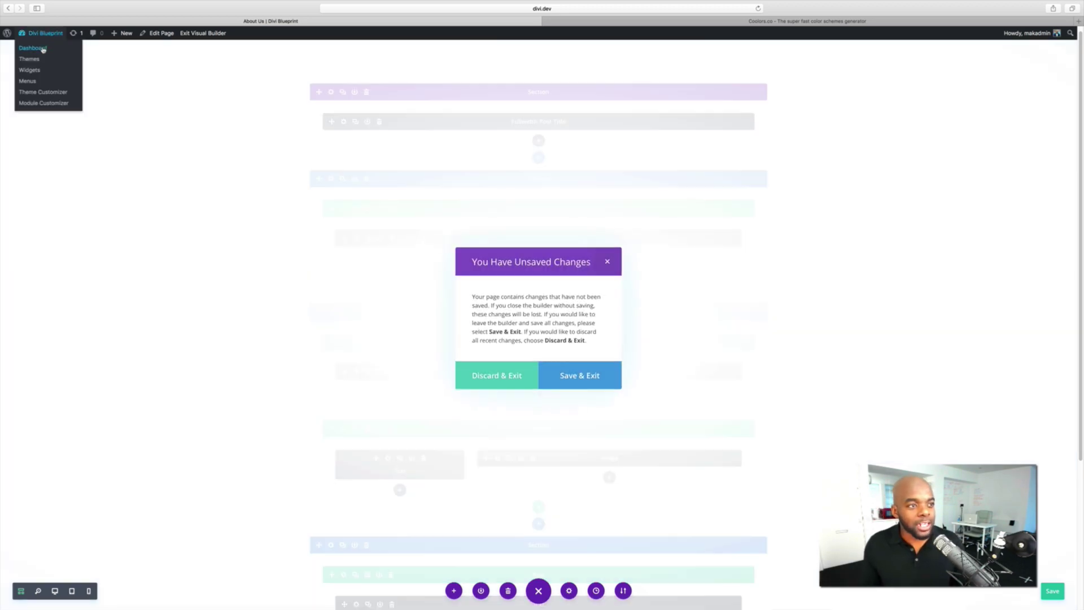
pyautogui.click(508, 381)
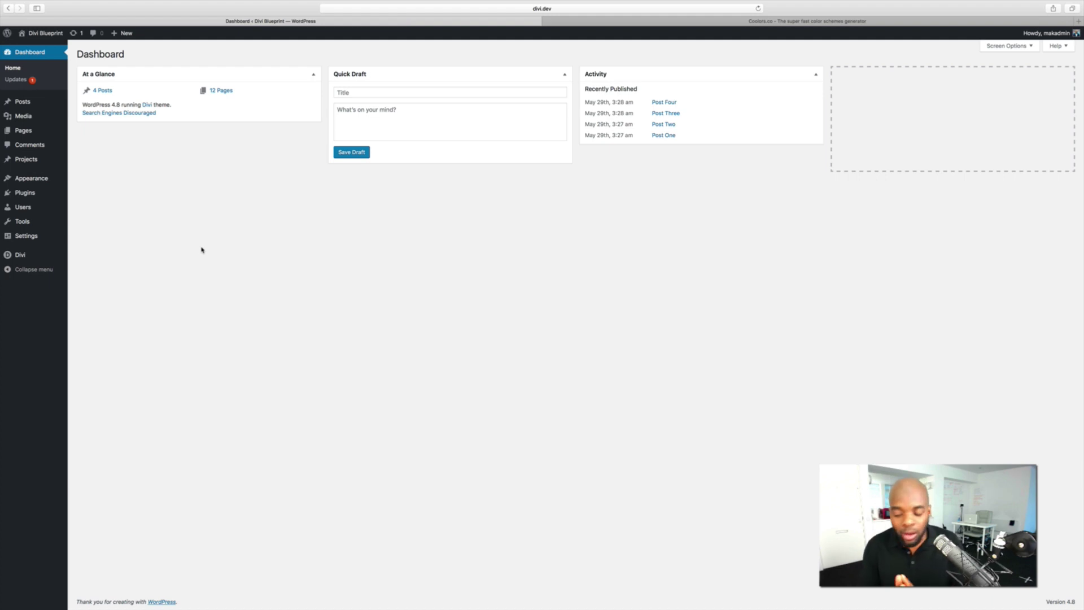
pyautogui.moveTo(27, 131)
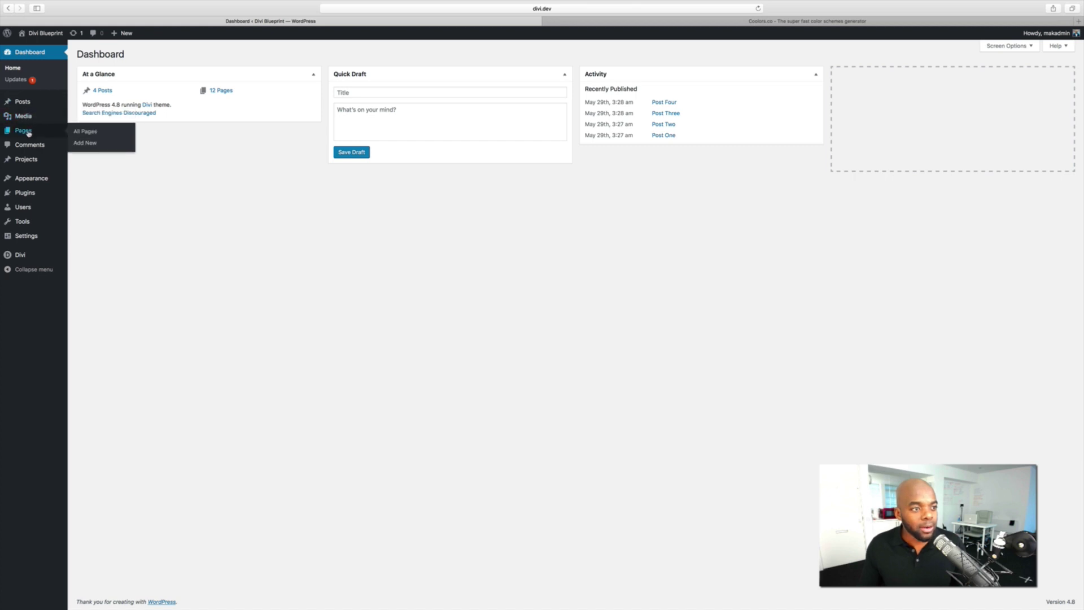
pyautogui.click(82, 134)
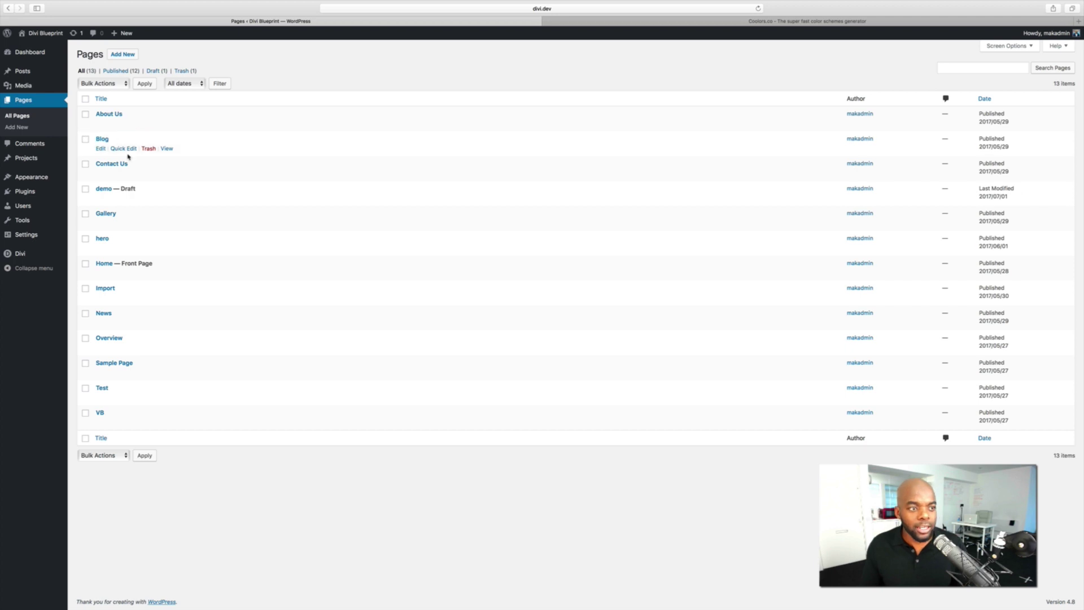
# View the Blog page on the live site and return to the page list
pyautogui.click(167, 149)
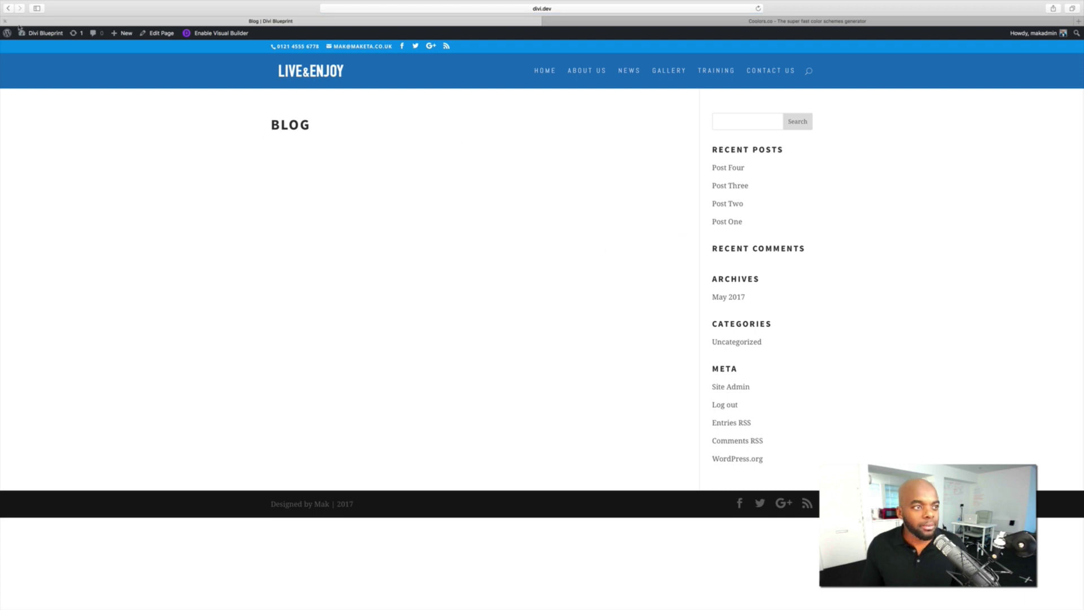
pyautogui.click(8, 8)
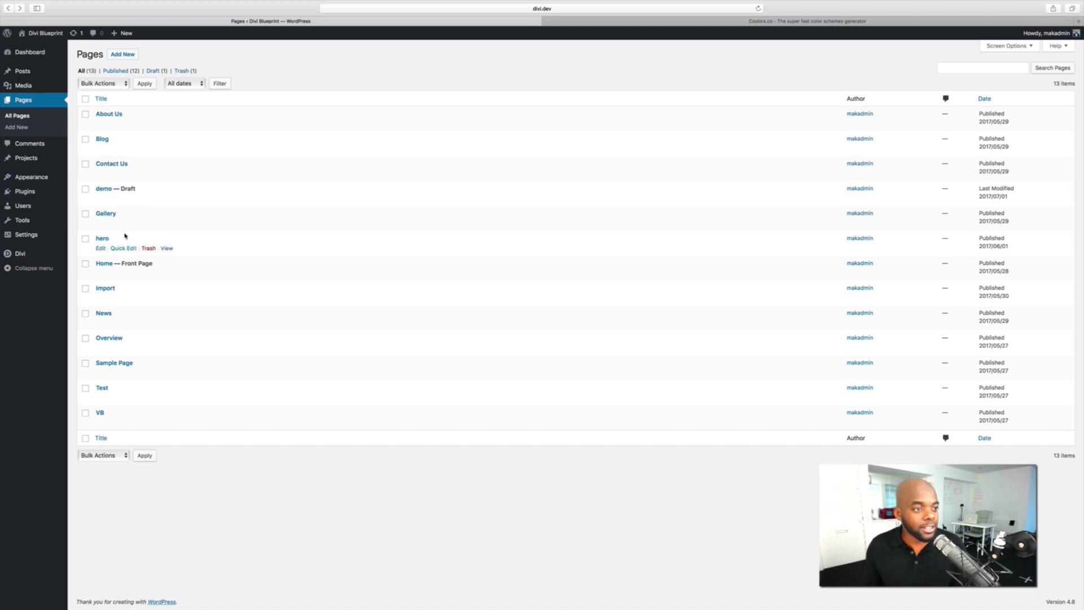
pyautogui.moveTo(34, 239)
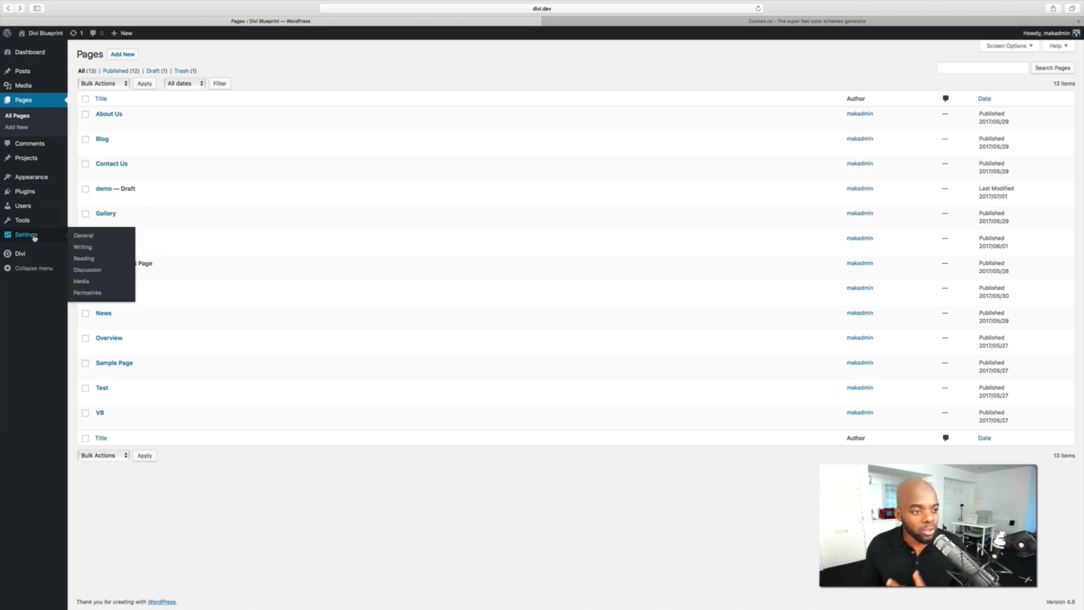
# In the Reading settings, set the posts page to Blog and save the changes
pyautogui.click(83, 248)
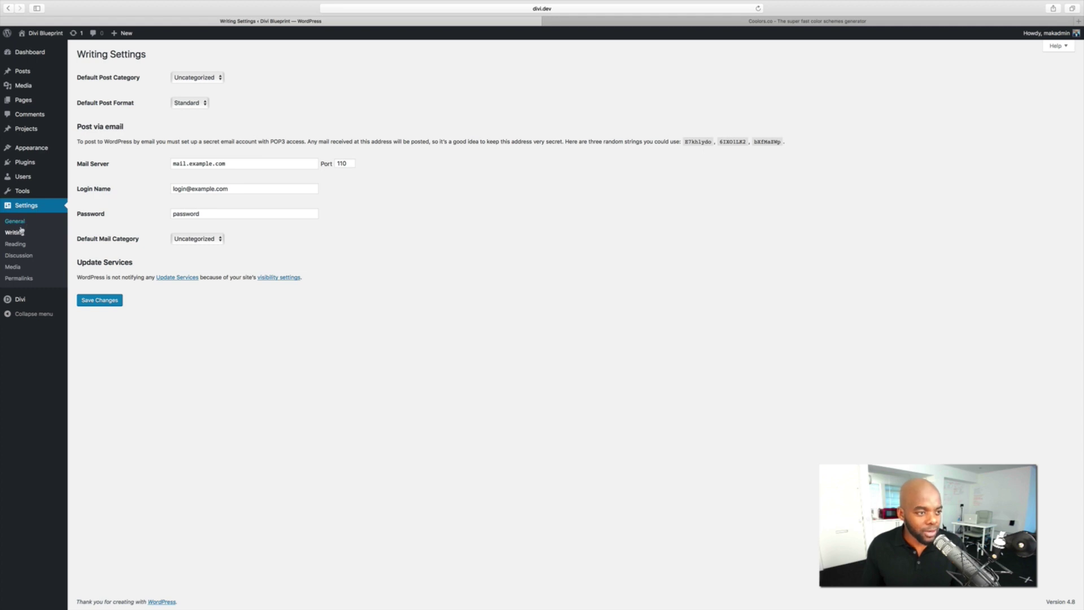
pyautogui.click(21, 246)
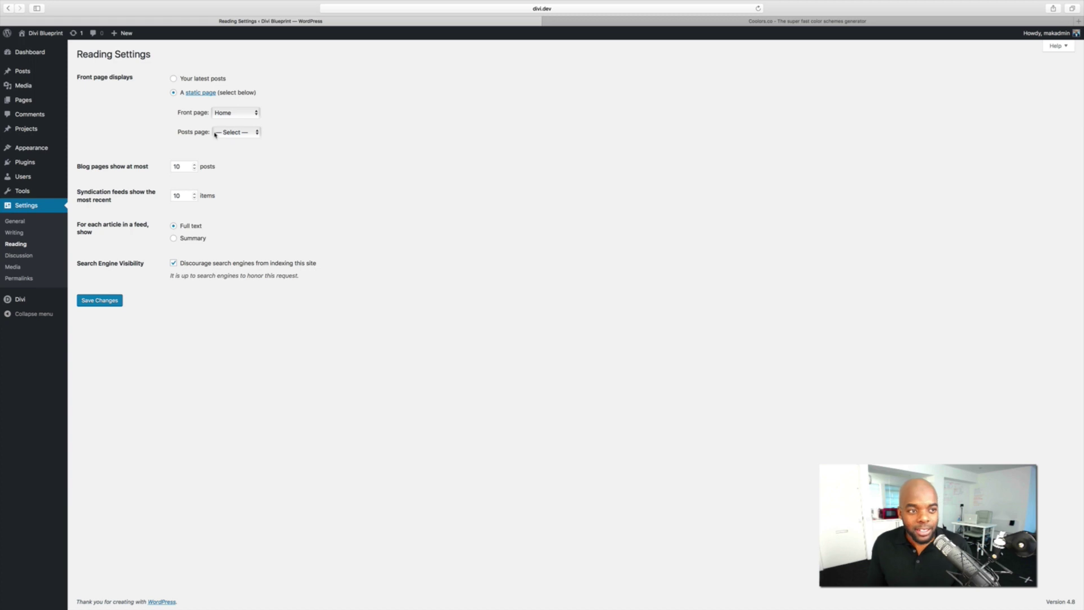
pyautogui.click(244, 133)
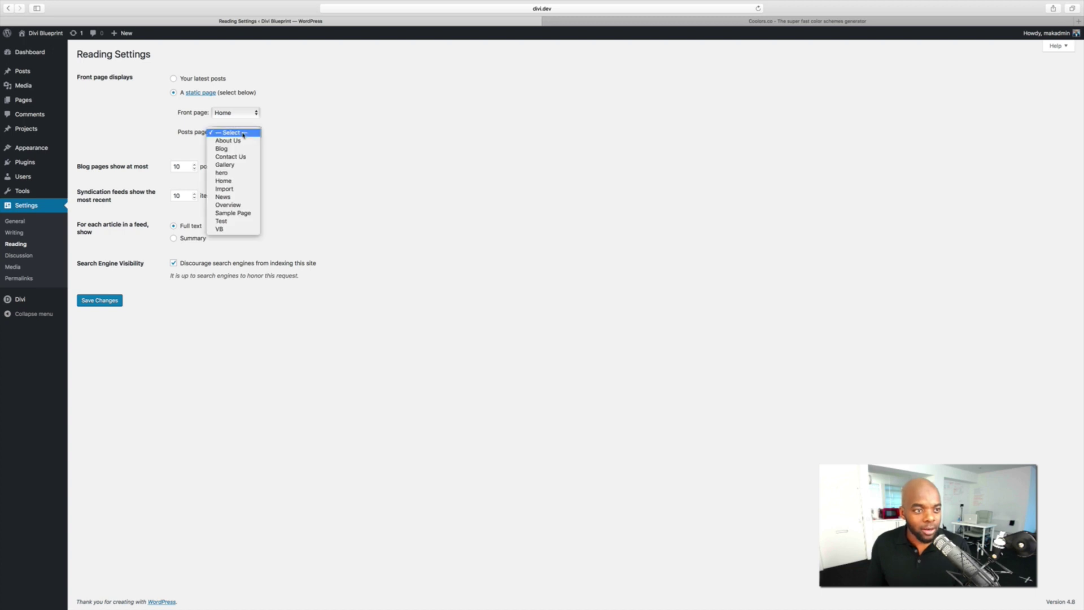
pyautogui.click(238, 149)
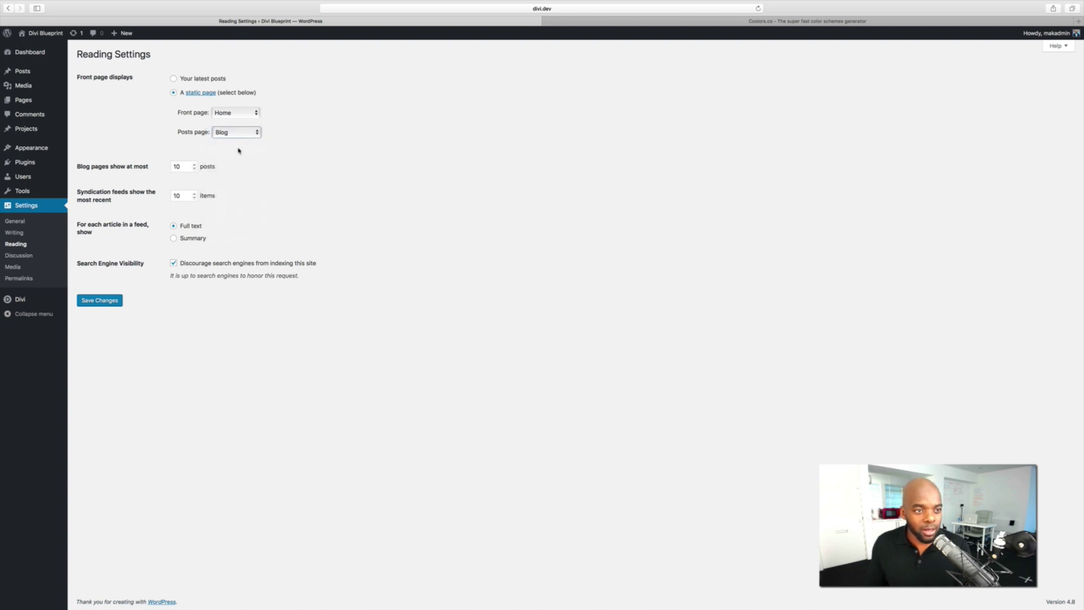
pyautogui.click(110, 302)
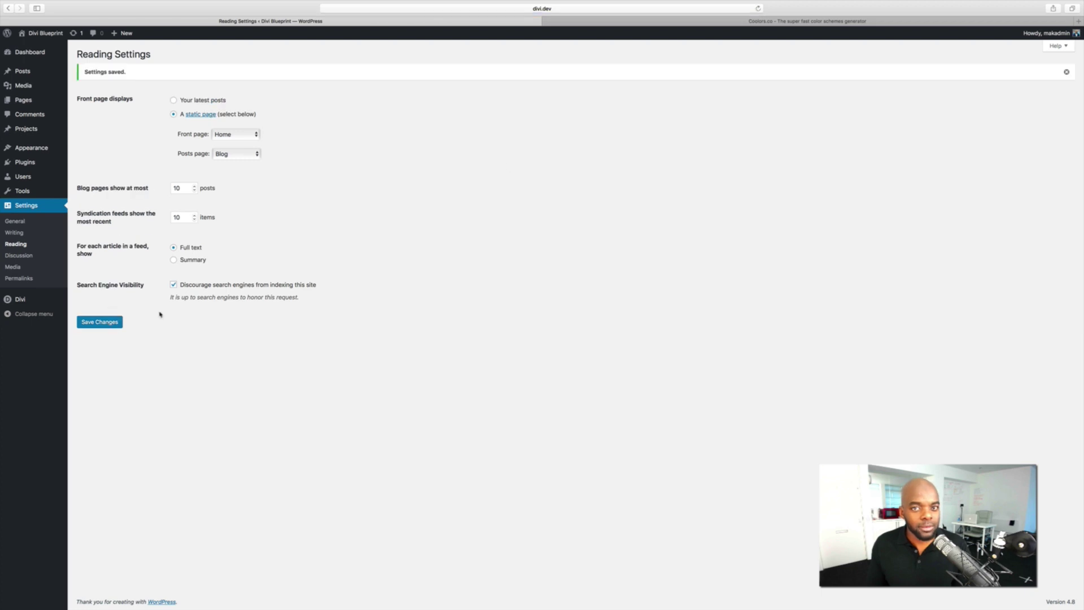
# Copy the base address divi.dev and load the site's home page in the browser tab showing Coolors
pyautogui.click(555, 8)
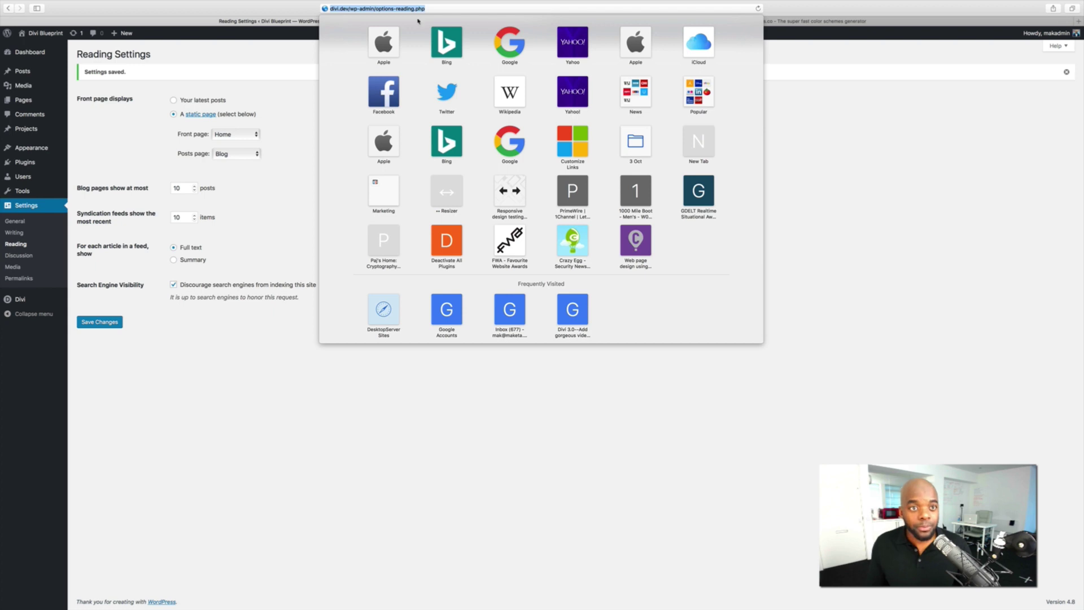
pyautogui.click(376, 9)
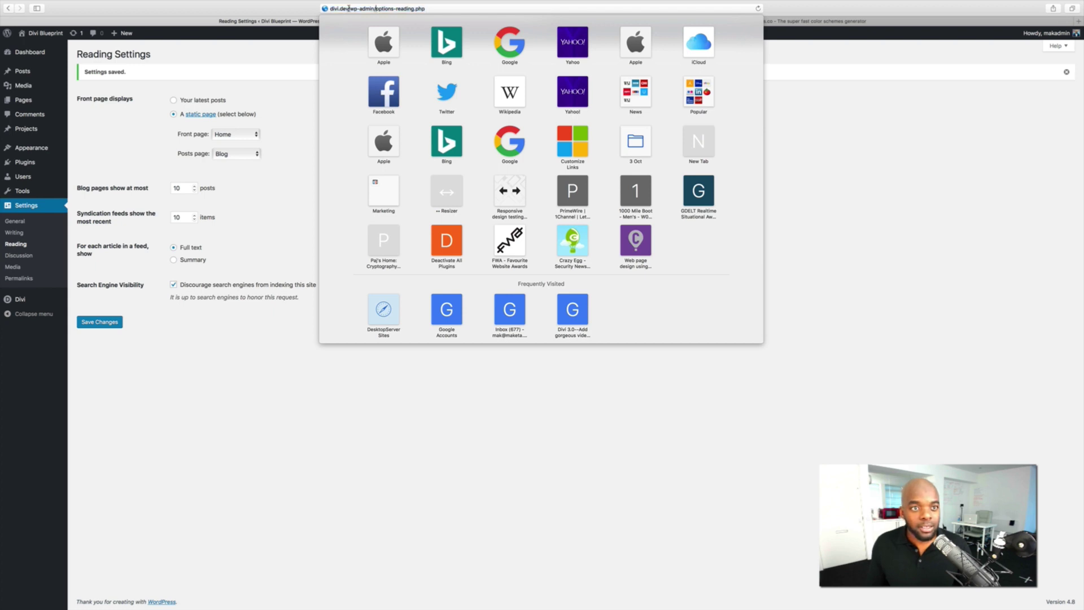
pyautogui.moveTo(349, 8); pyautogui.dragTo(331, 10)
pyautogui.press('cmd+c')
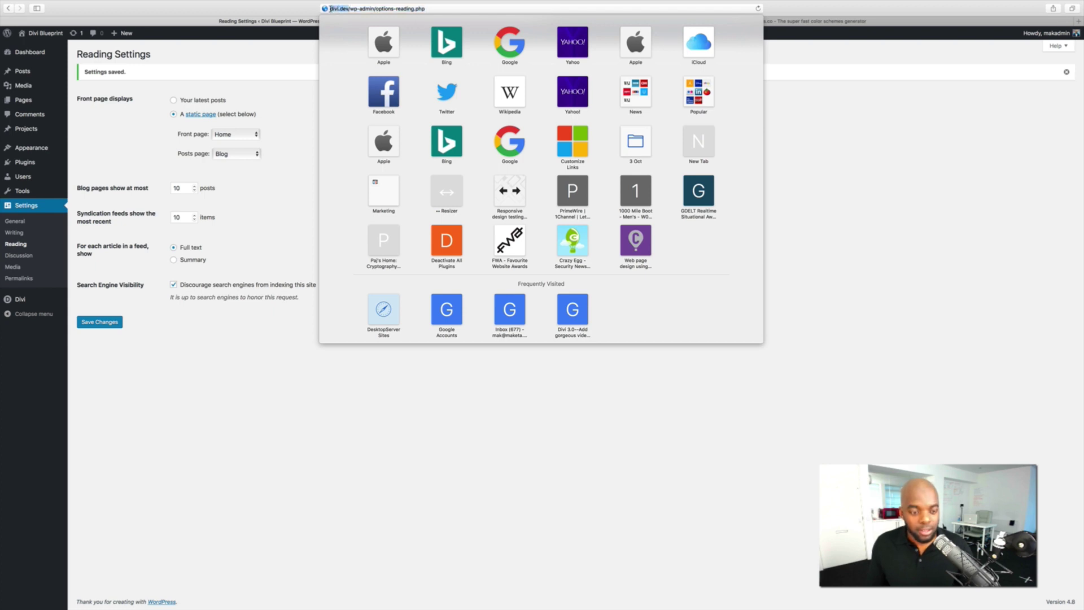
pyautogui.click(864, 22)
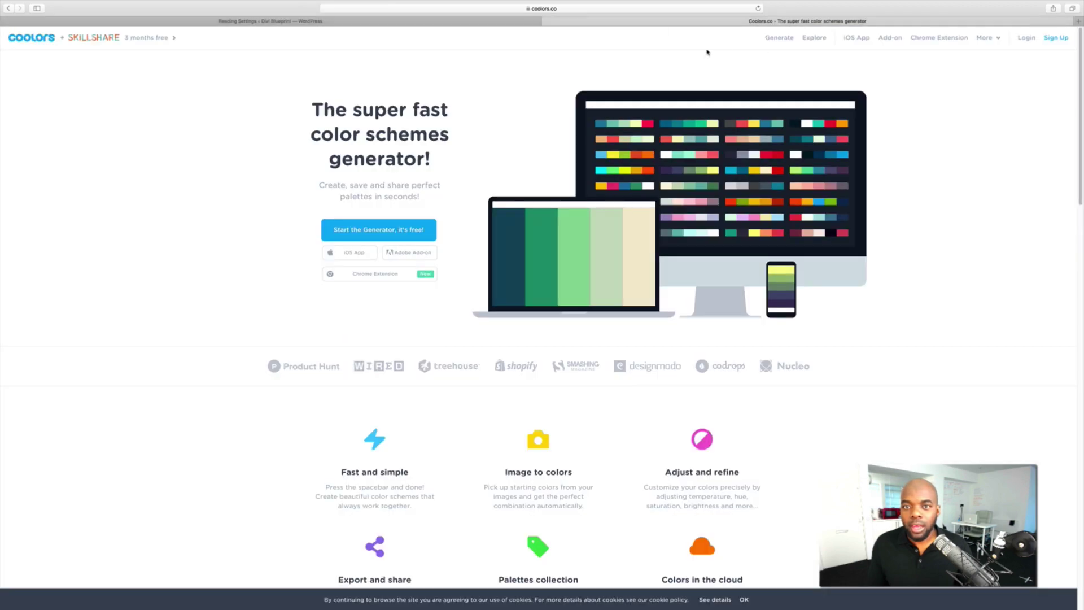
pyautogui.click(641, 8)
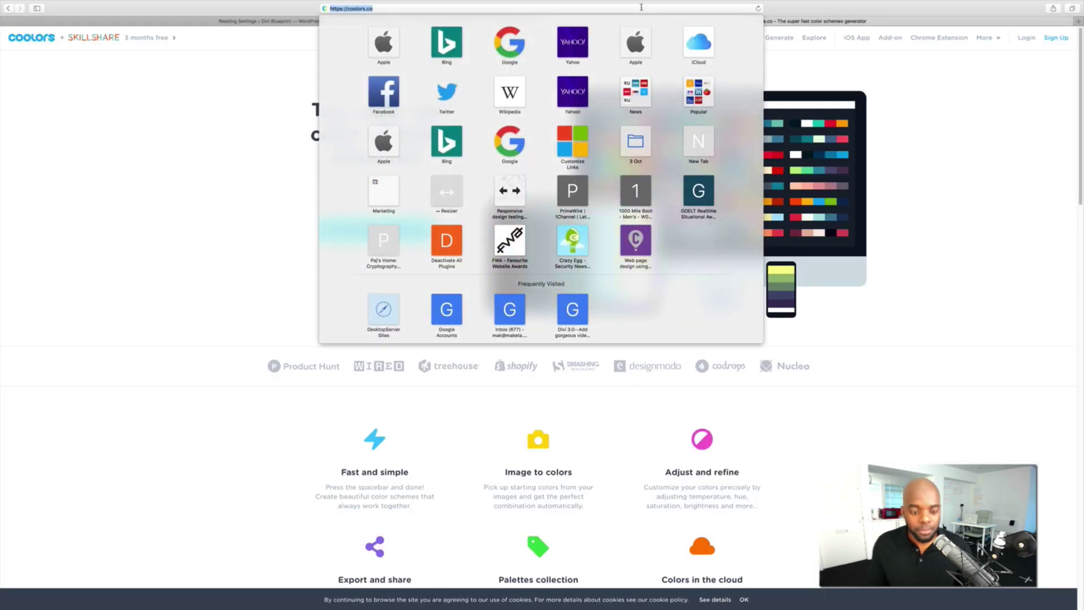
pyautogui.press('cmd+v')
pyautogui.press('Return')
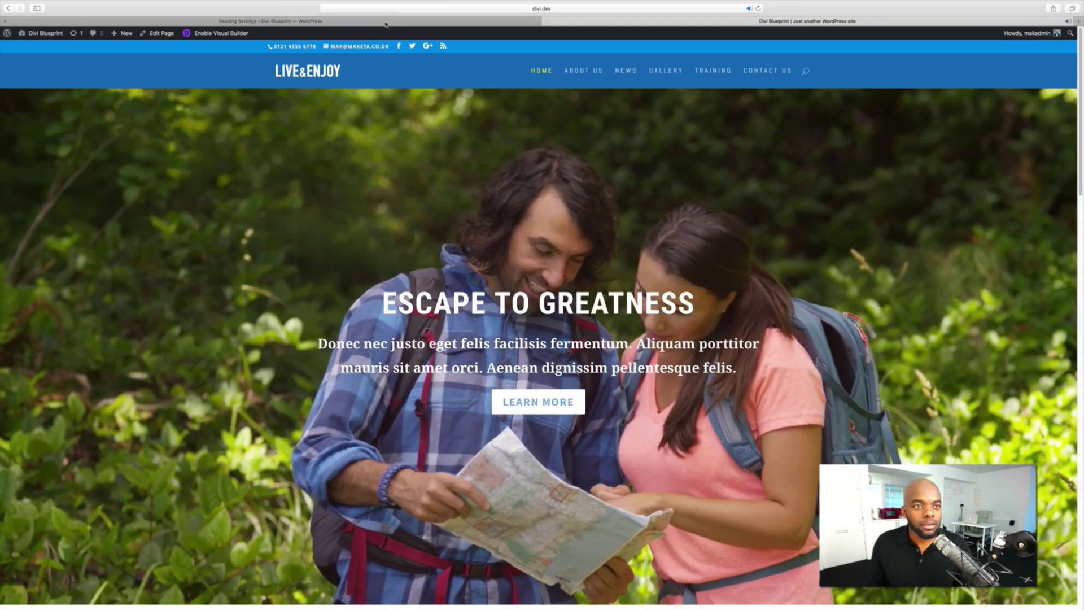
# Load divi.dev/blog and look through the listed posts on the page
pyautogui.click(450, 7)
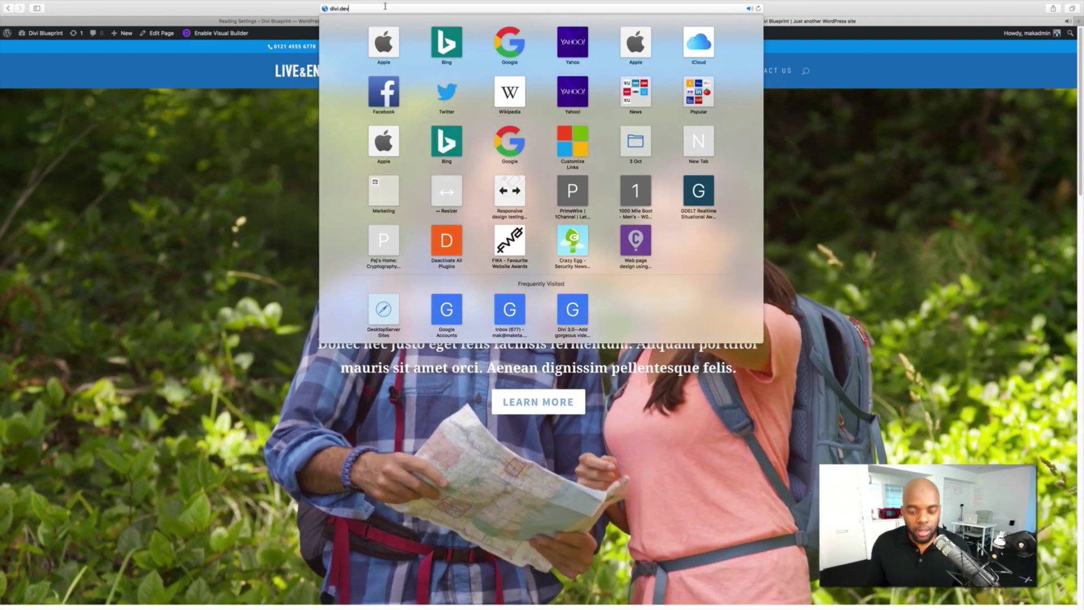
pyautogui.write('divi.dev/blog')
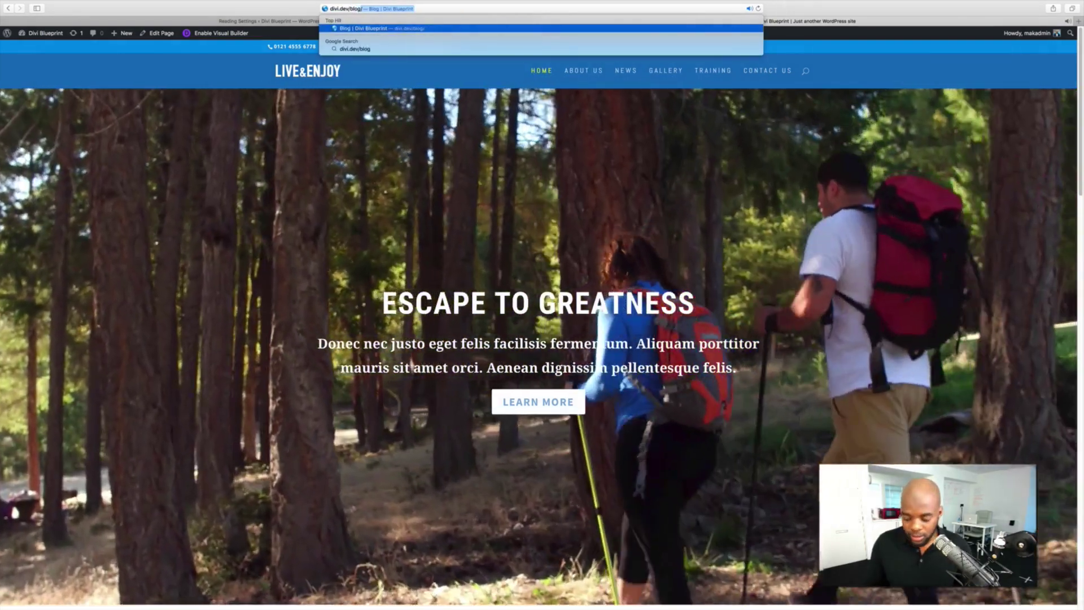
pyautogui.press('Return')
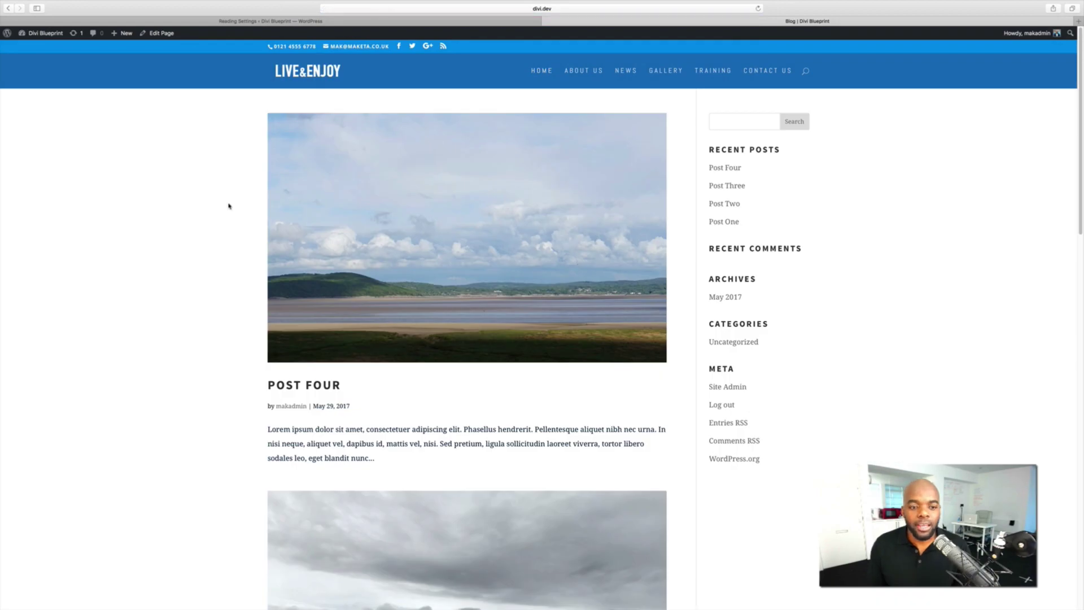
pyautogui.scroll(-10, 508, 246)
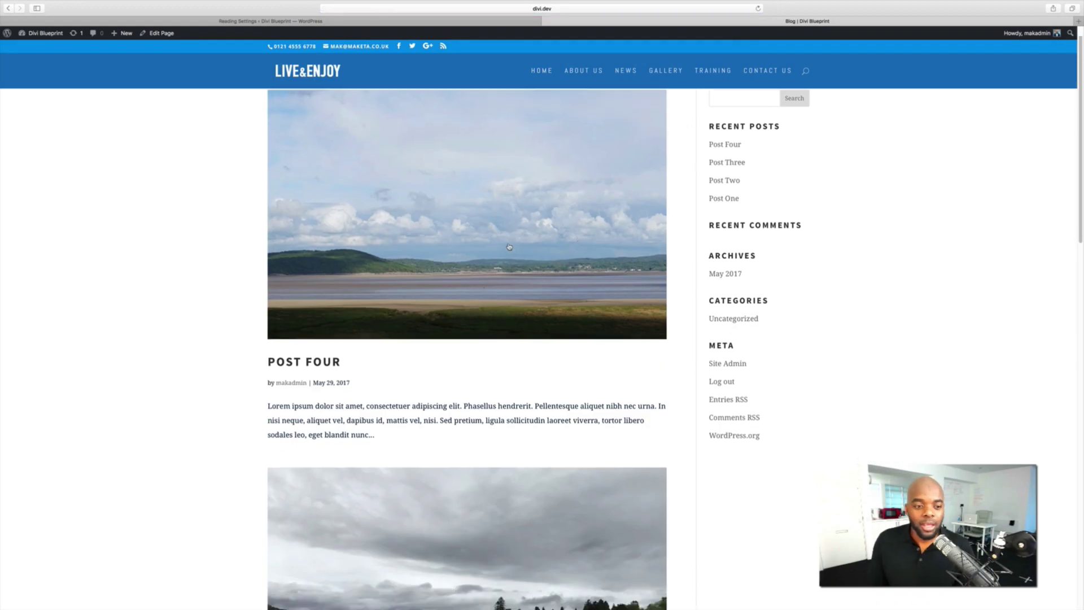
pyautogui.scroll(-5, 509, 246)
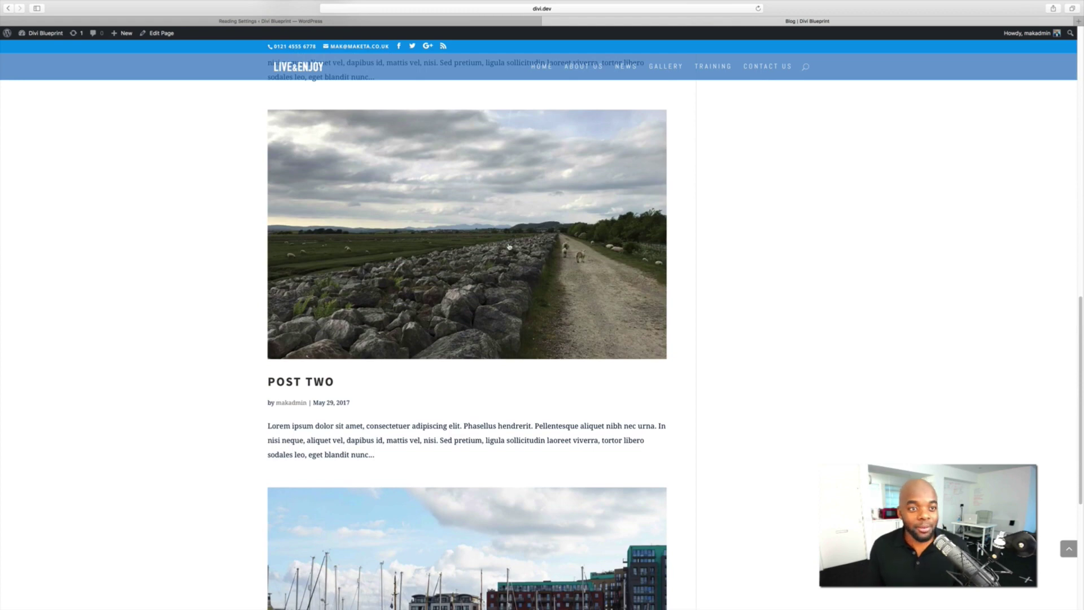
pyautogui.scroll(15, 509, 246)
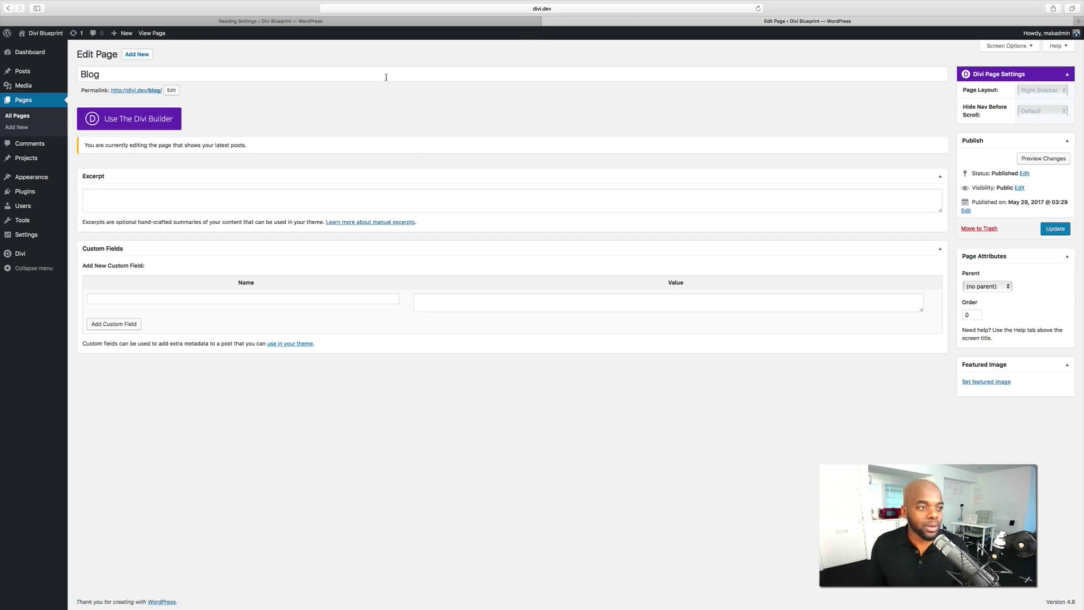
# Reset the posts page in the Reading settings to the empty Select option and save the changes
pyautogui.moveTo(35, 237)
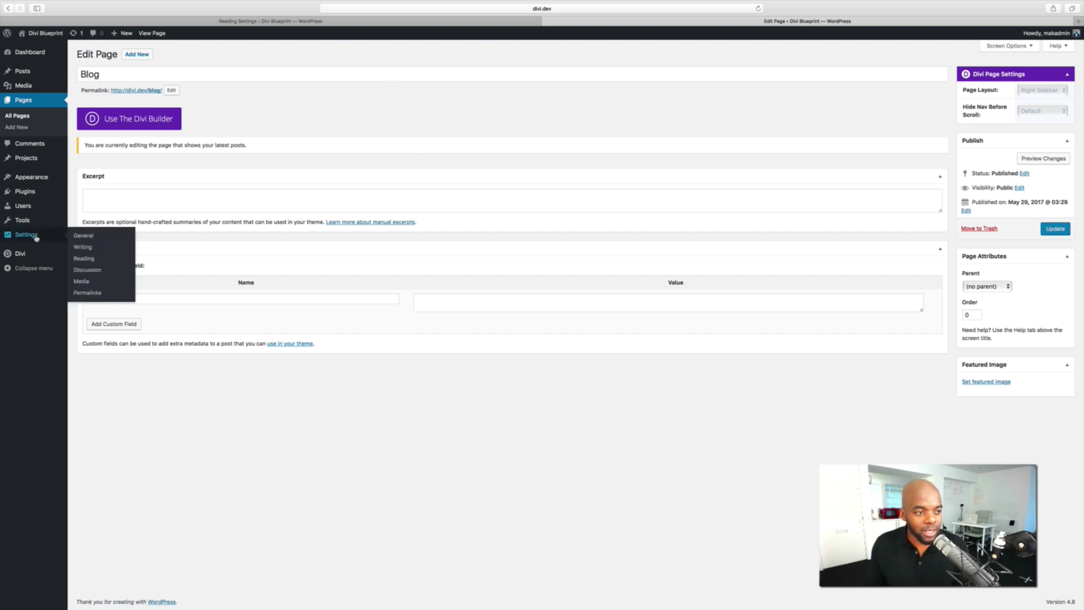
pyautogui.click(85, 259)
pyautogui.click(242, 130)
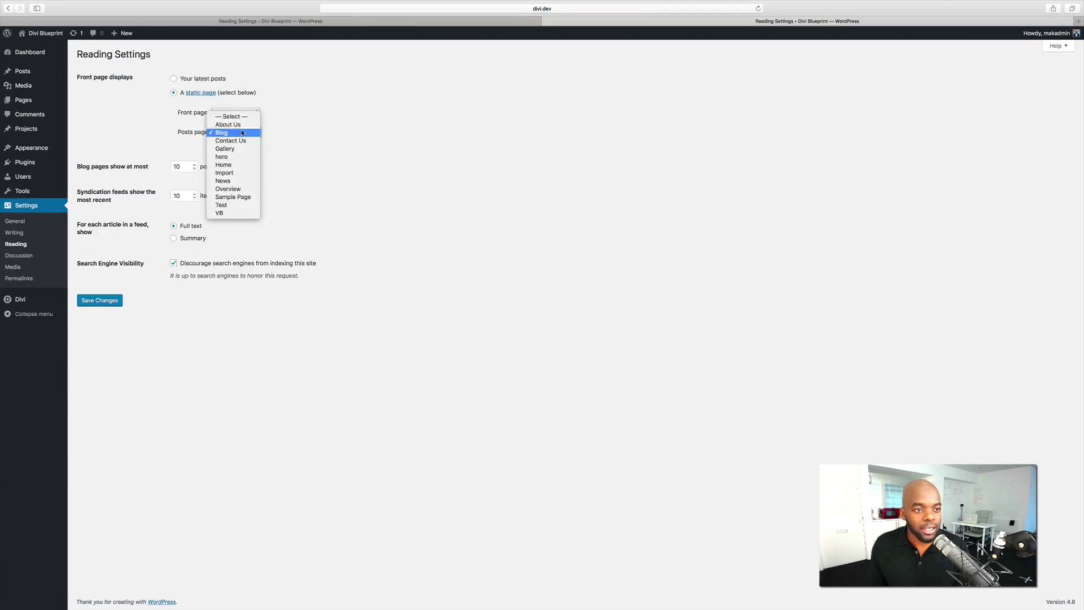
pyautogui.click(245, 117)
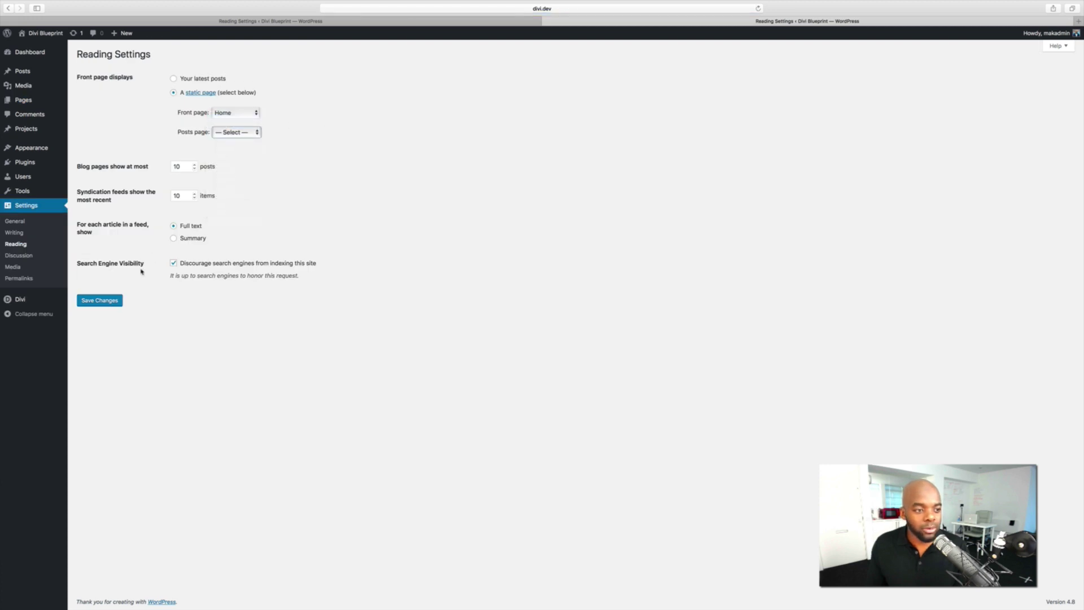
pyautogui.click(107, 301)
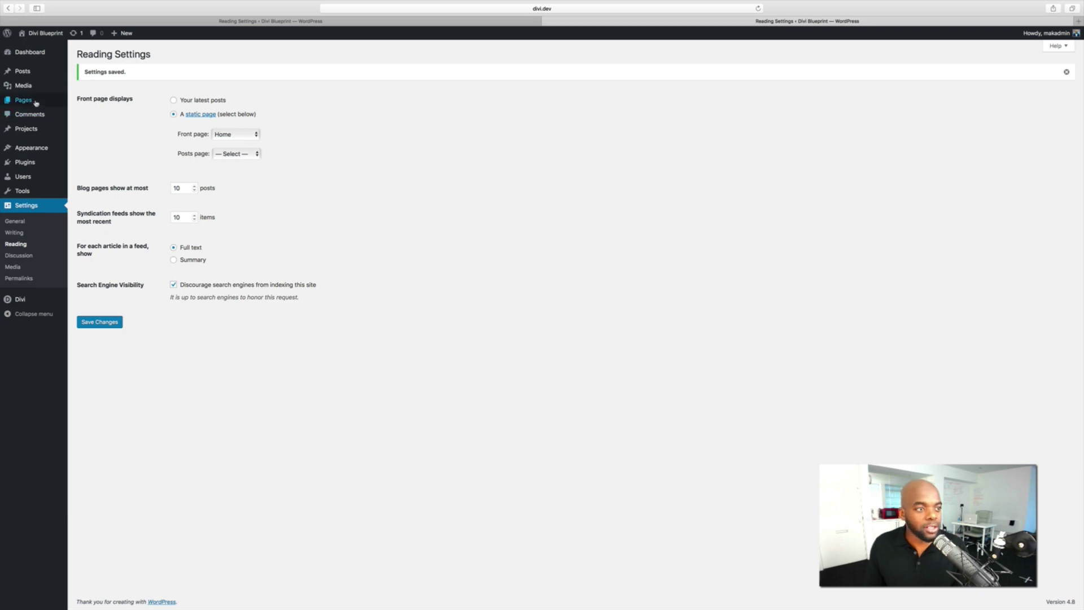
# Open the Blog page for editing from the page list, enable the Divi Builder and launch the Visual Builder
pyautogui.moveTo(26, 103)
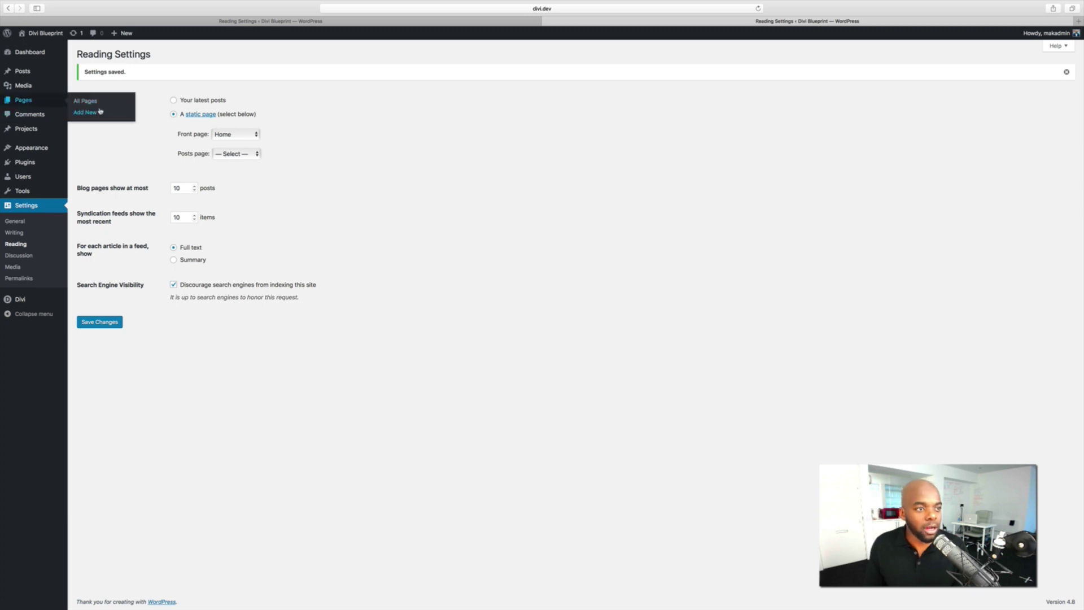
pyautogui.click(85, 100)
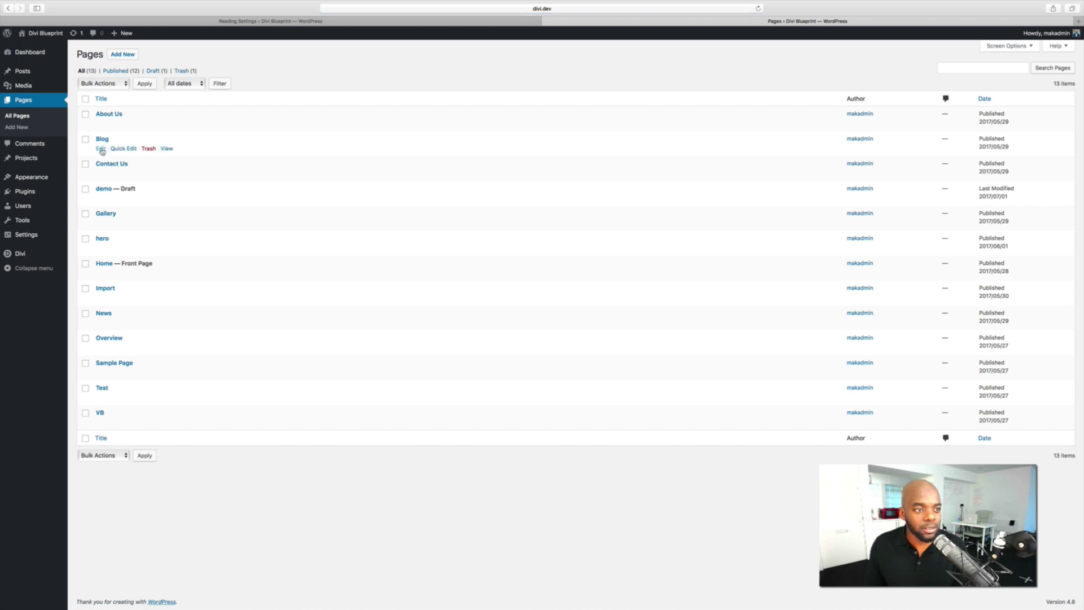
pyautogui.click(101, 150)
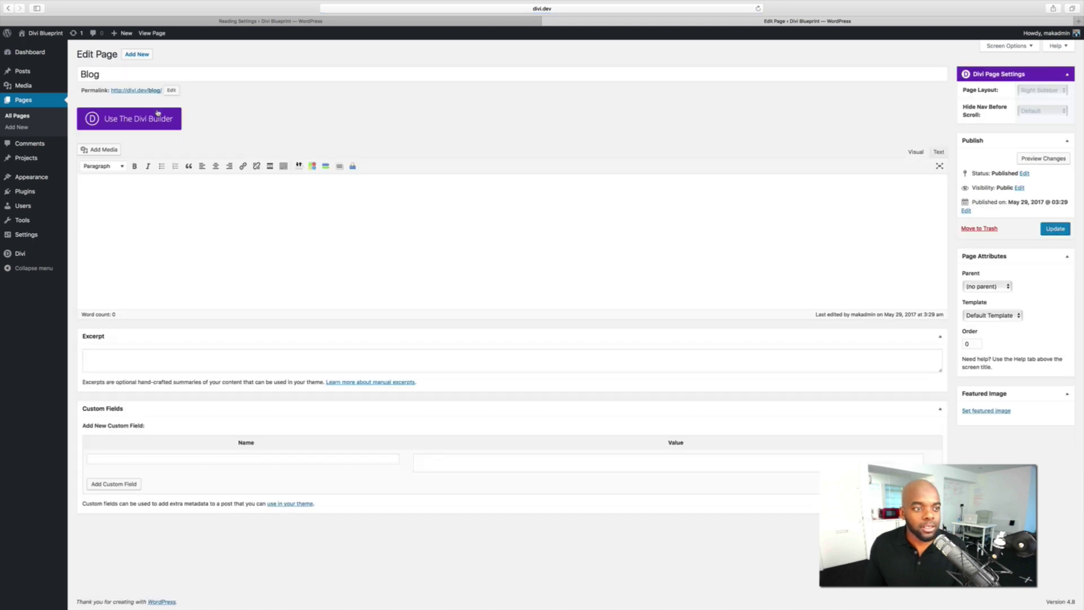
pyautogui.click(153, 120)
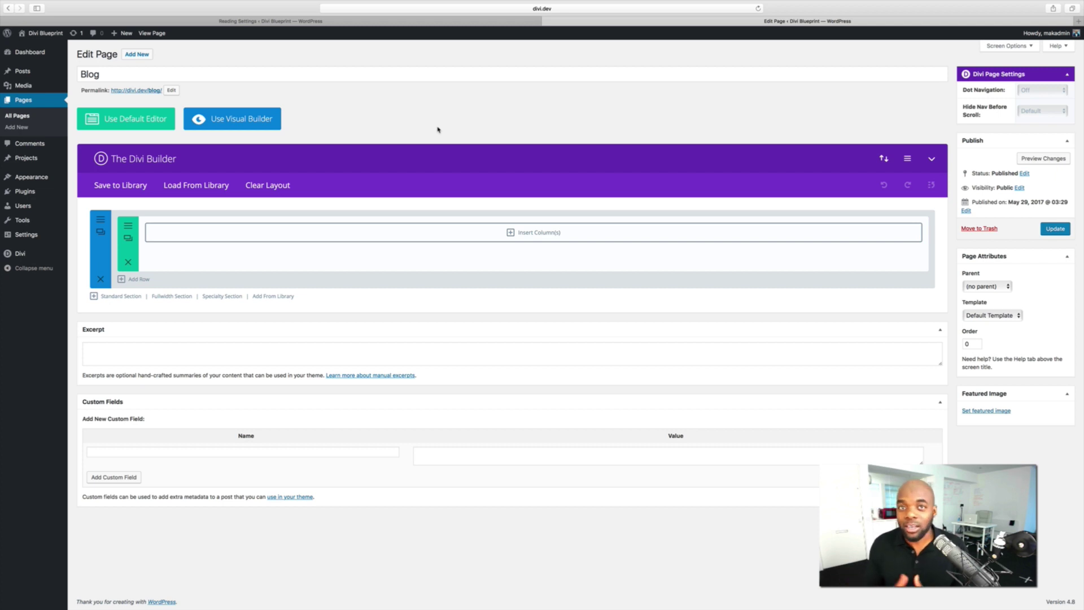
pyautogui.click(258, 122)
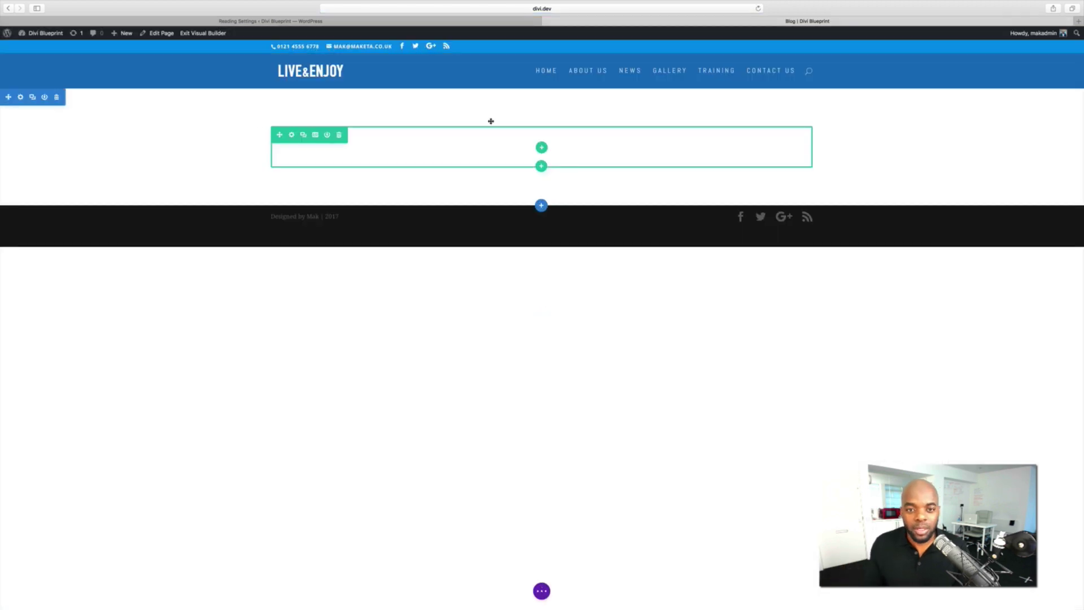
# Insert a single full-width column in the empty row and add a Blog module to it
pyautogui.click(541, 148)
pyautogui.click(497, 195)
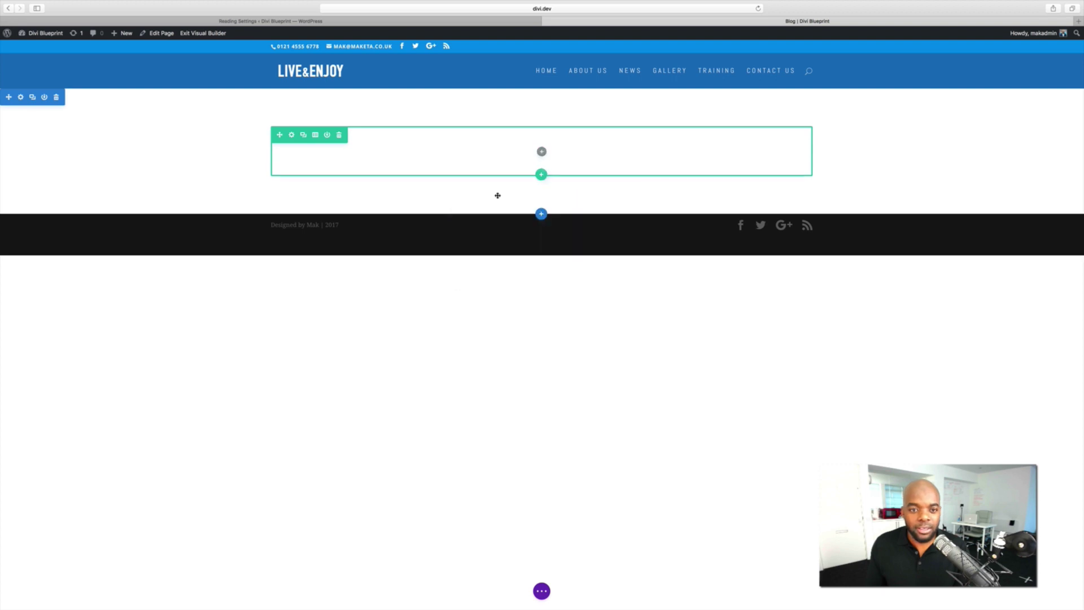
pyautogui.click(541, 151)
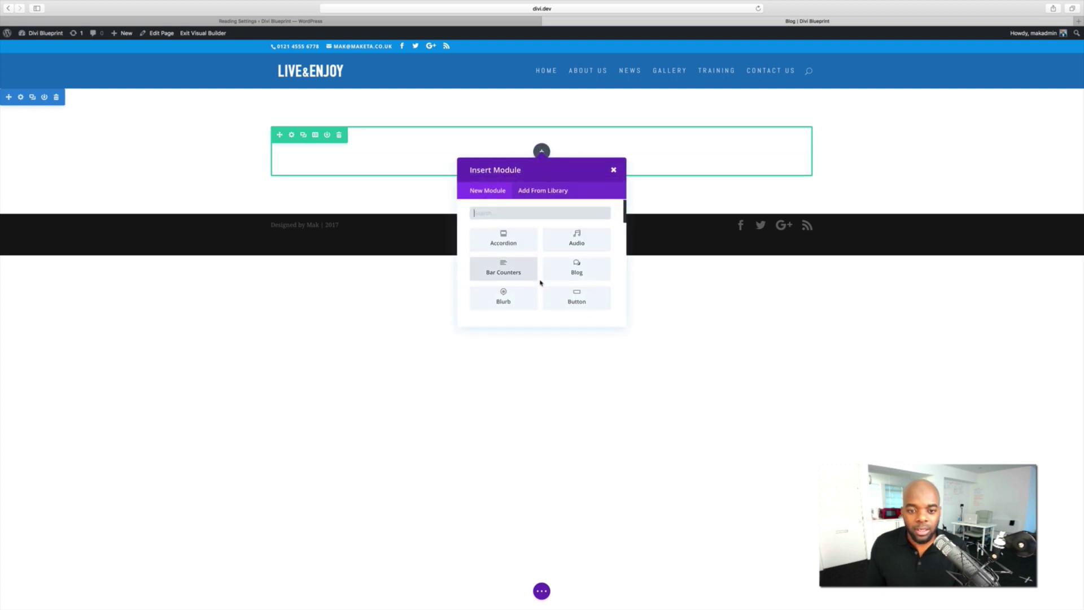
pyautogui.click(587, 273)
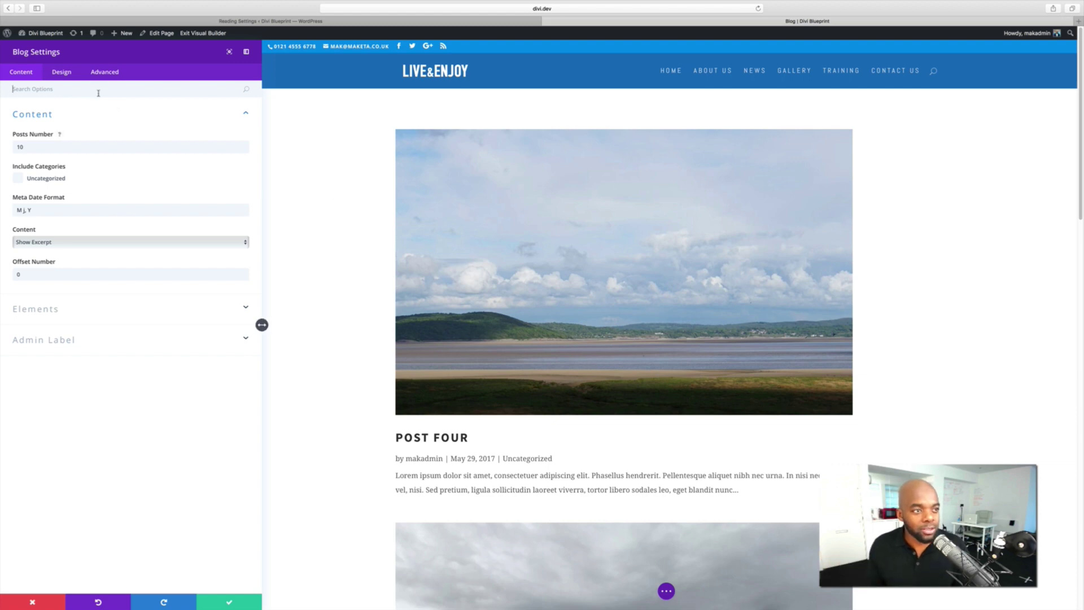
# Change the Blog module's layout in its design settings to Grid
pyautogui.click(68, 73)
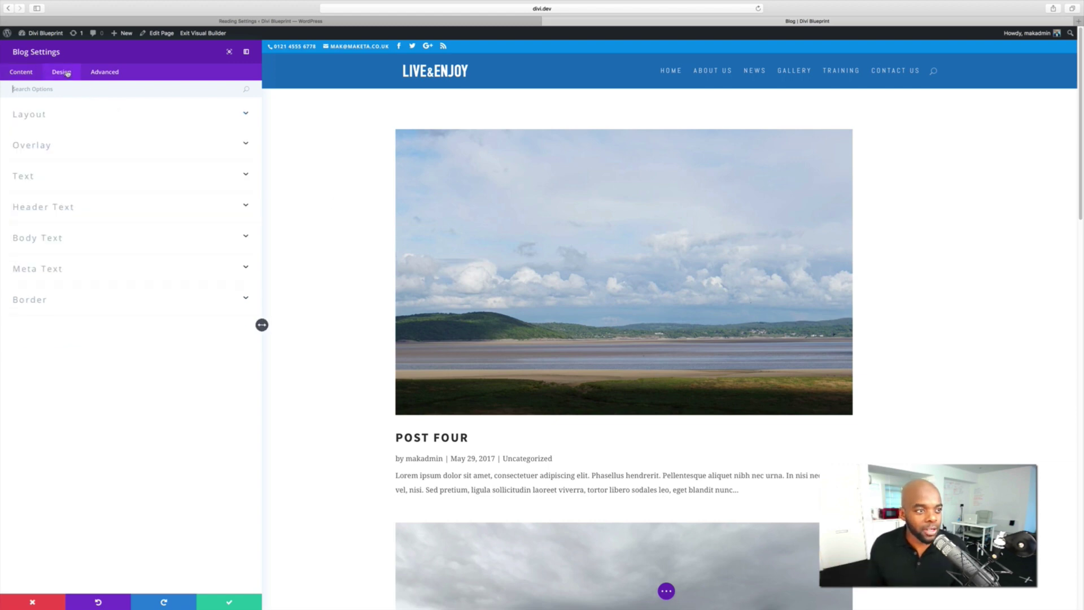
pyautogui.click(50, 116)
pyautogui.click(50, 147)
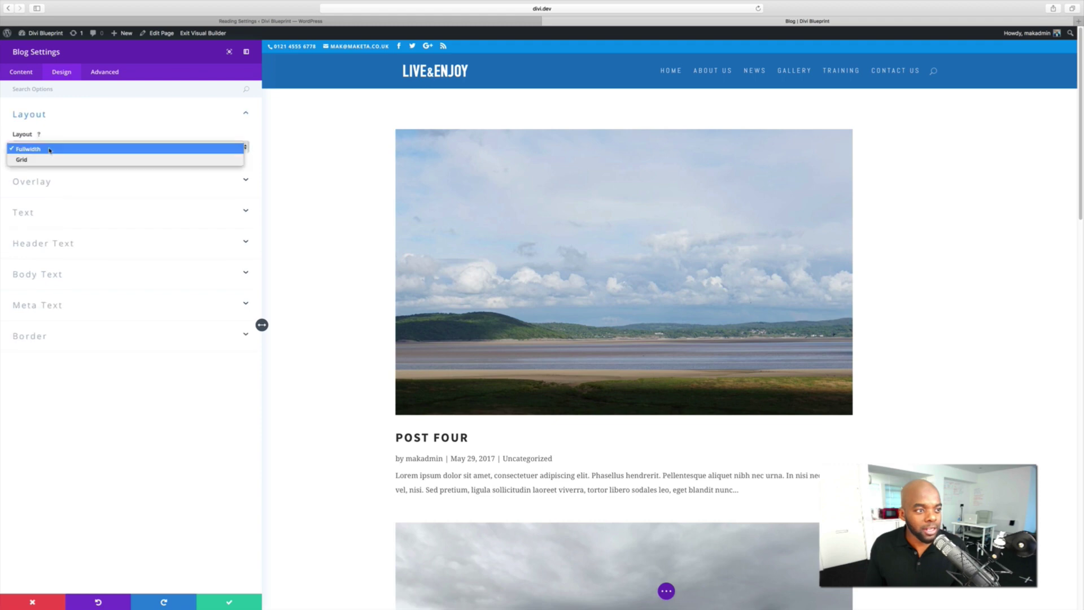
pyautogui.click(75, 160)
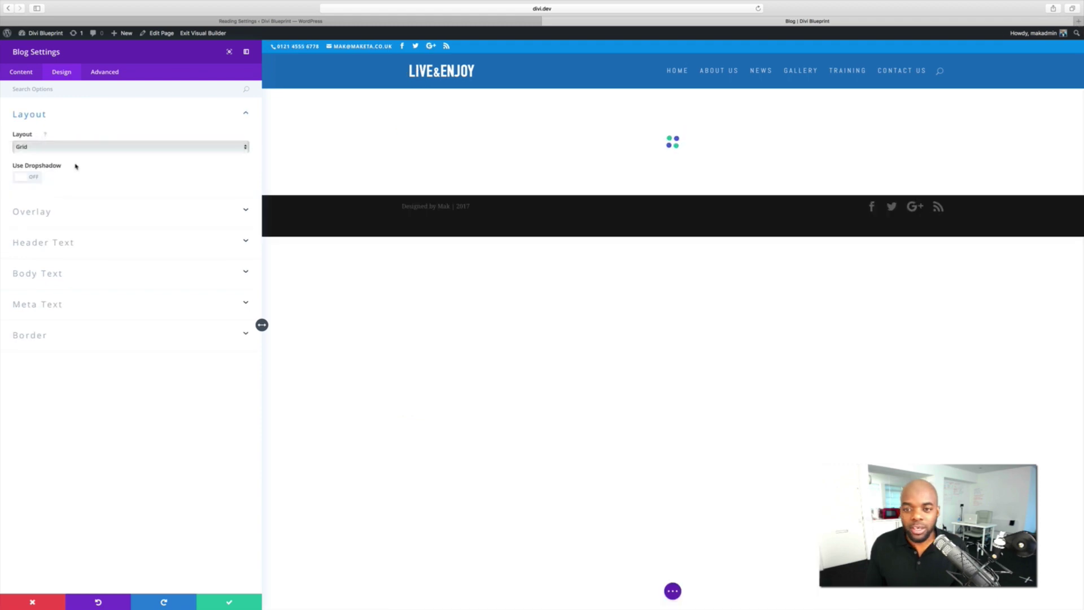